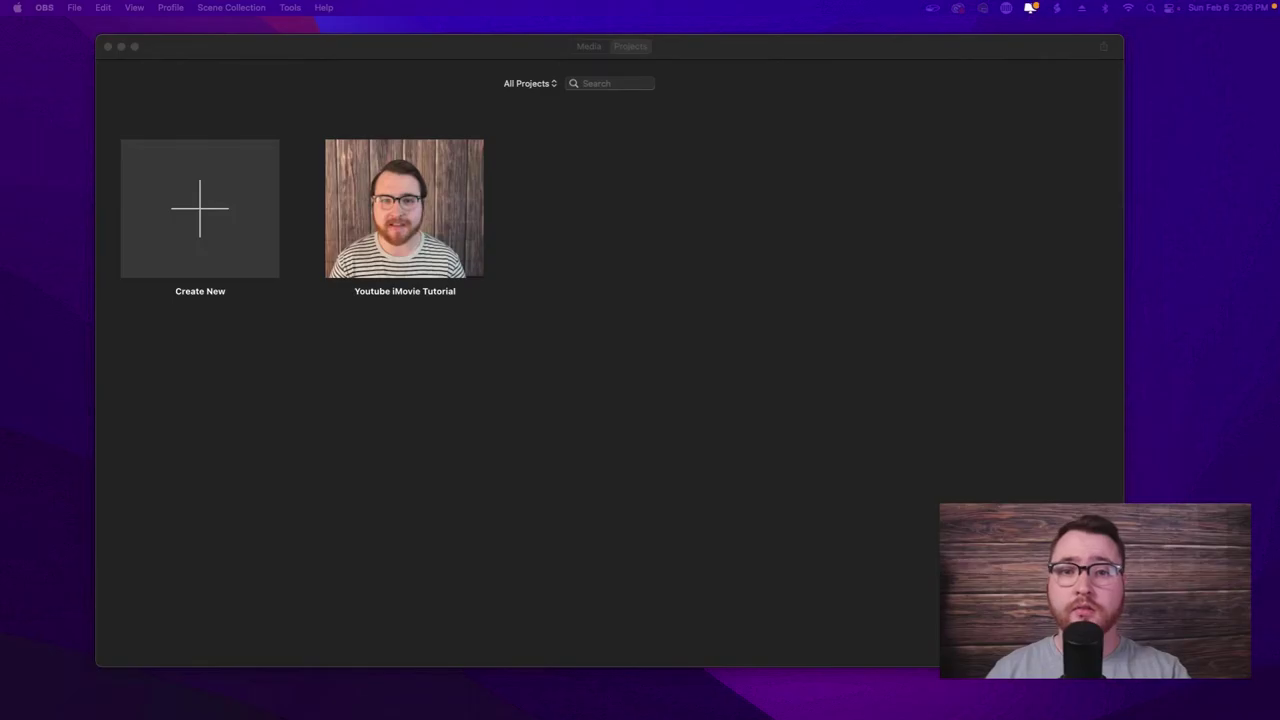
Create a new movie project and expand its window to full screen
click(449, 509)
click(228, 250)
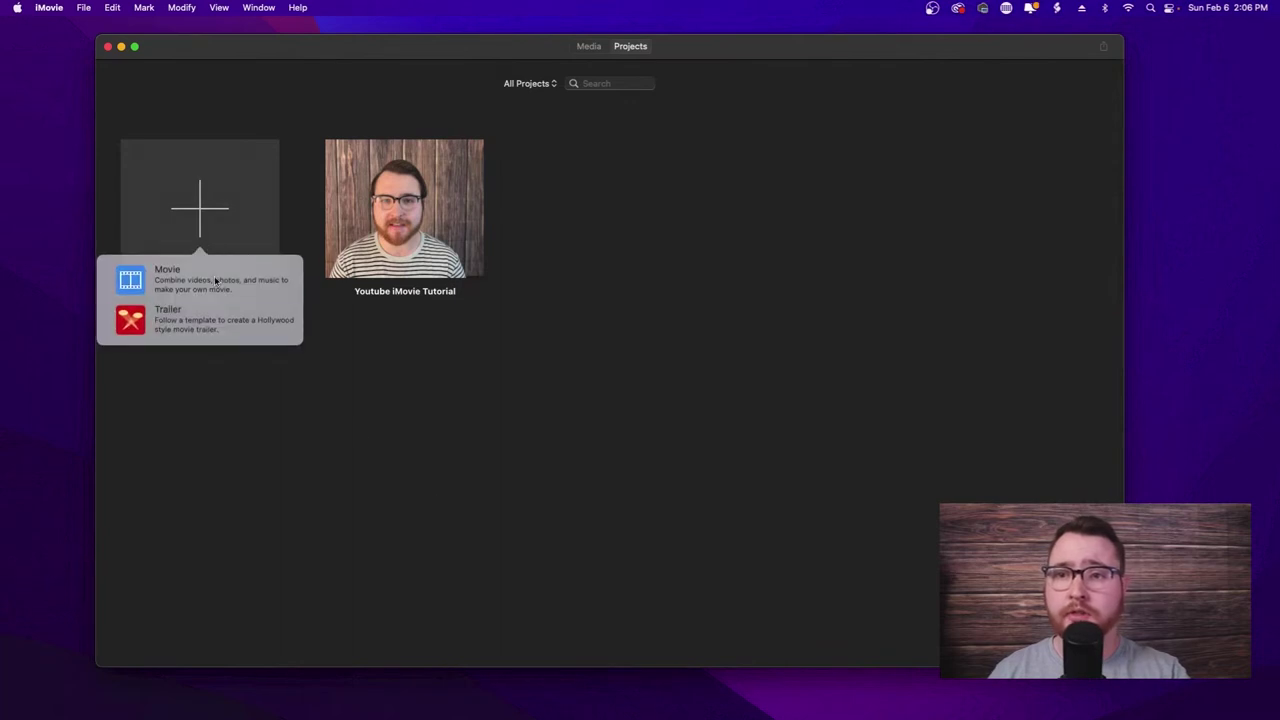
click(211, 276)
click(136, 47)
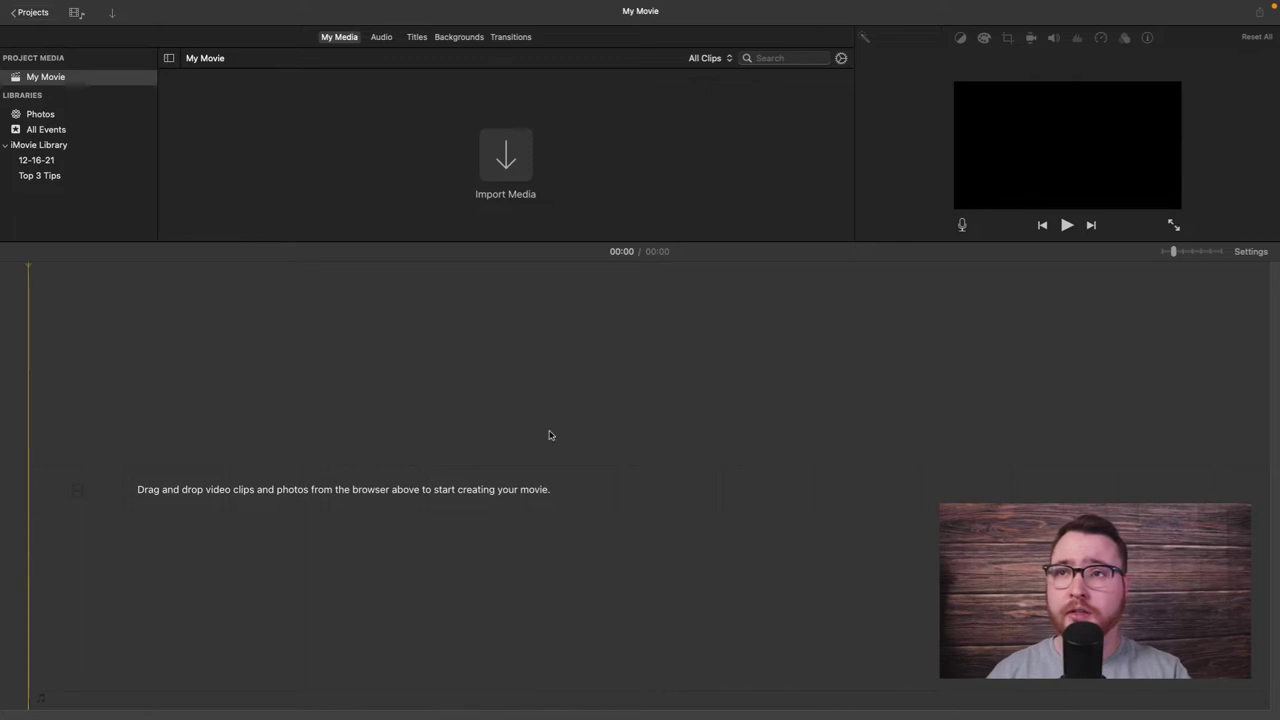
Import the video "Pros and Cons of Irvine.mp4" from the Desktop into the project media
click(506, 160)
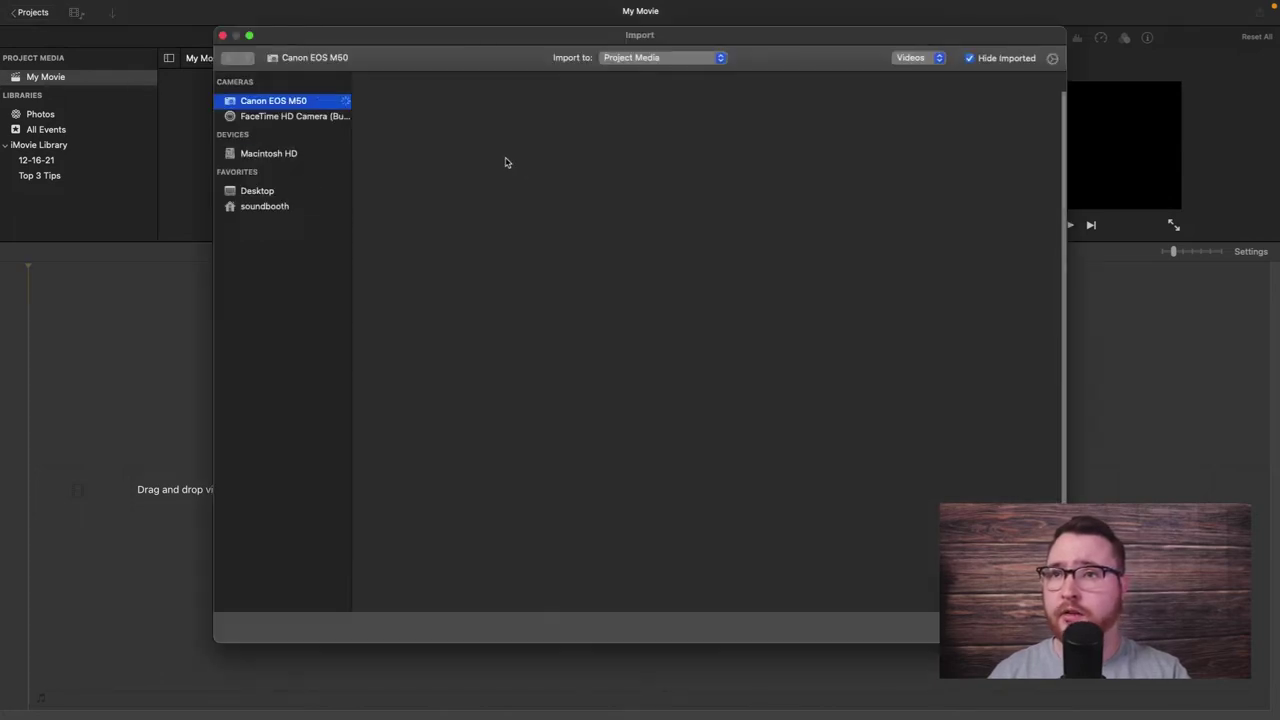
click(287, 192)
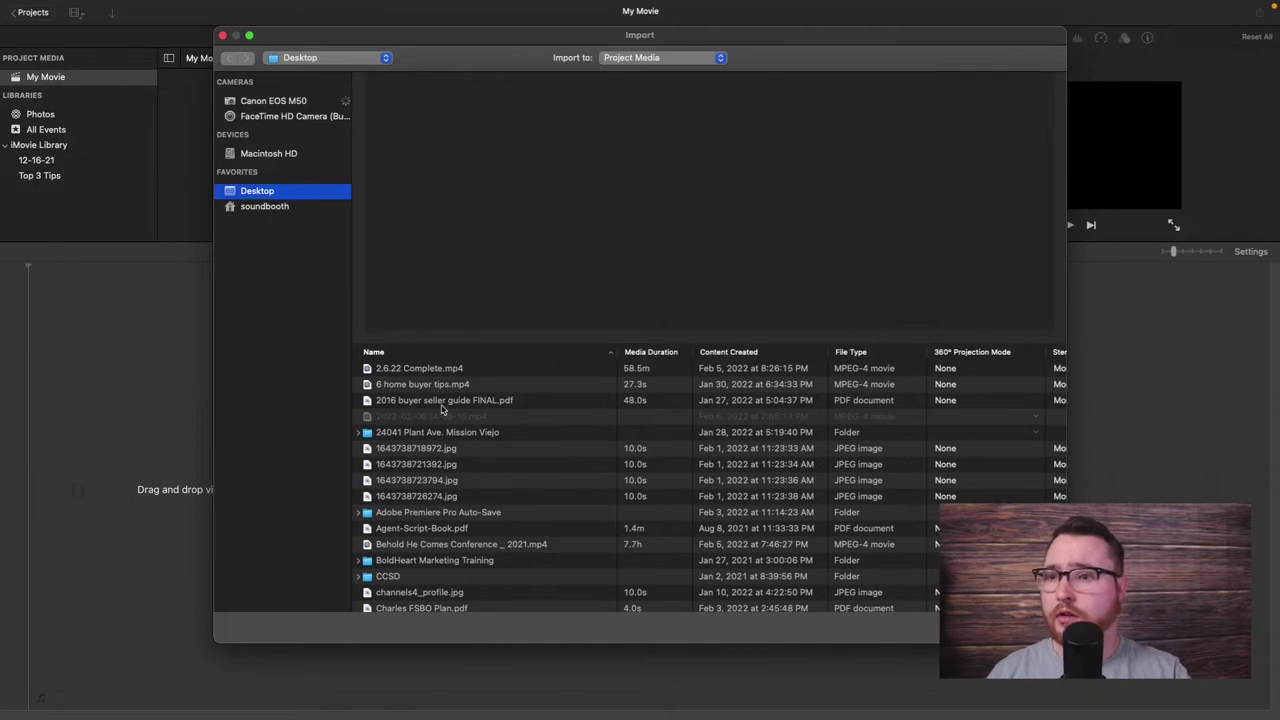
scroll(463, 456, down, 10)
scroll(463, 456, down, 5)
click(437, 408)
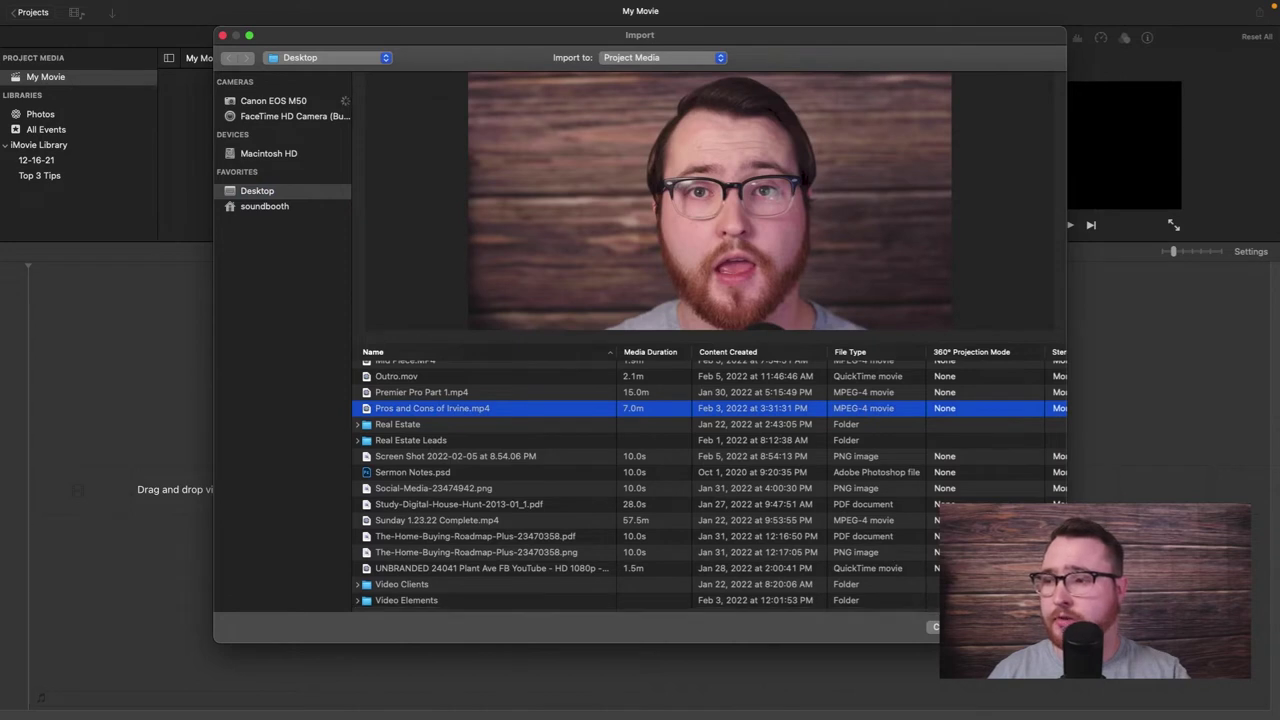
key(Return)
Import the music file "ES_Rhubarb Pie - Margareta.mp3" from the Desktop into the project media
key(super+i)
scroll(513, 470, down, 10)
scroll(513, 470, down, 2)
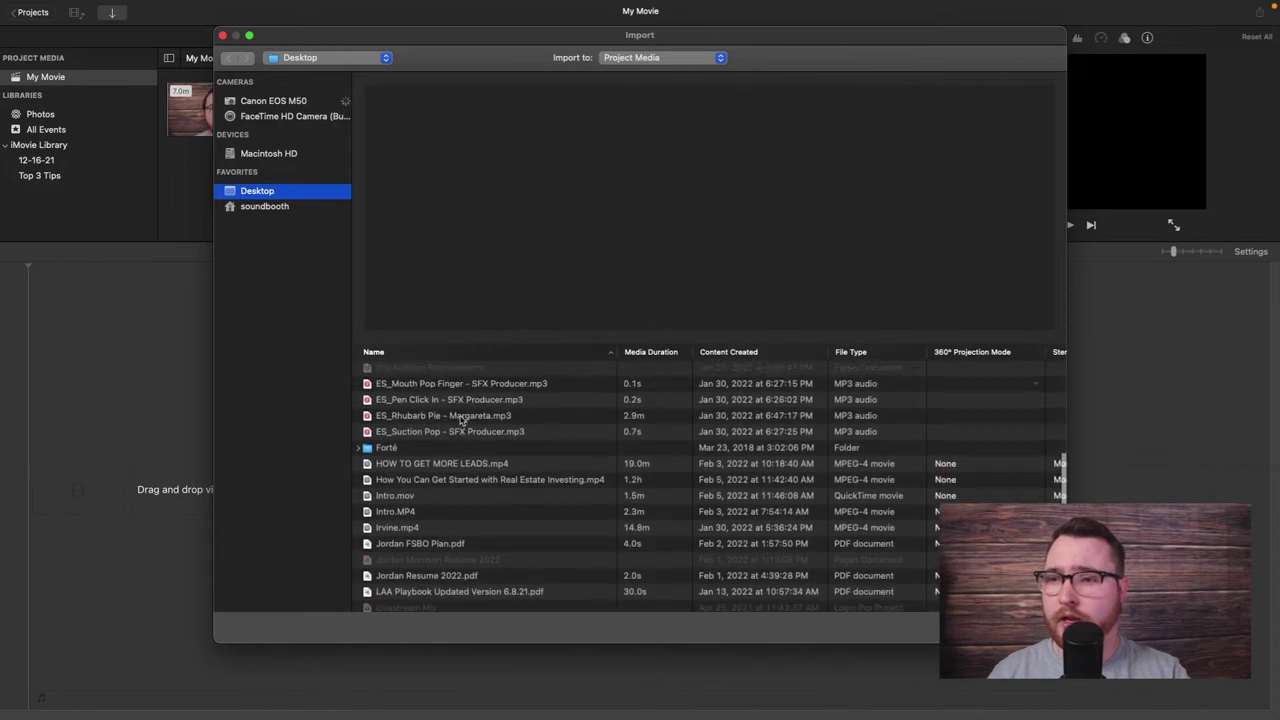
click(462, 418)
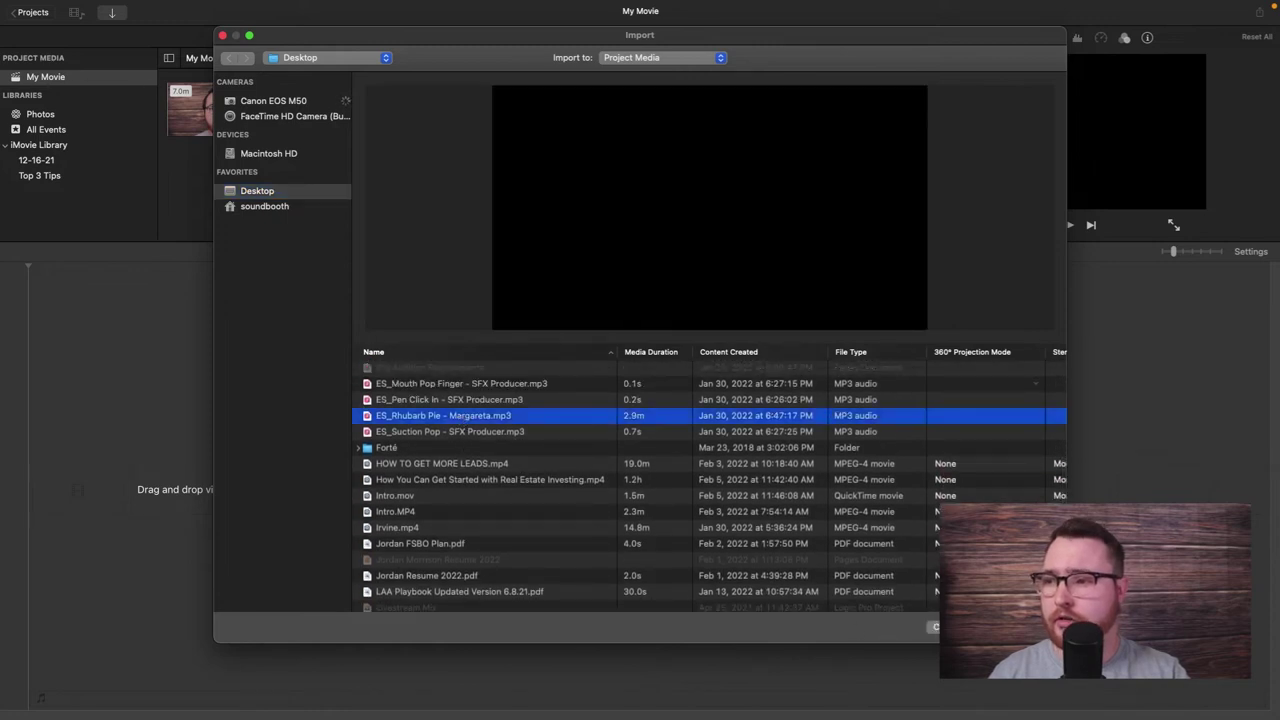
click(1000, 626)
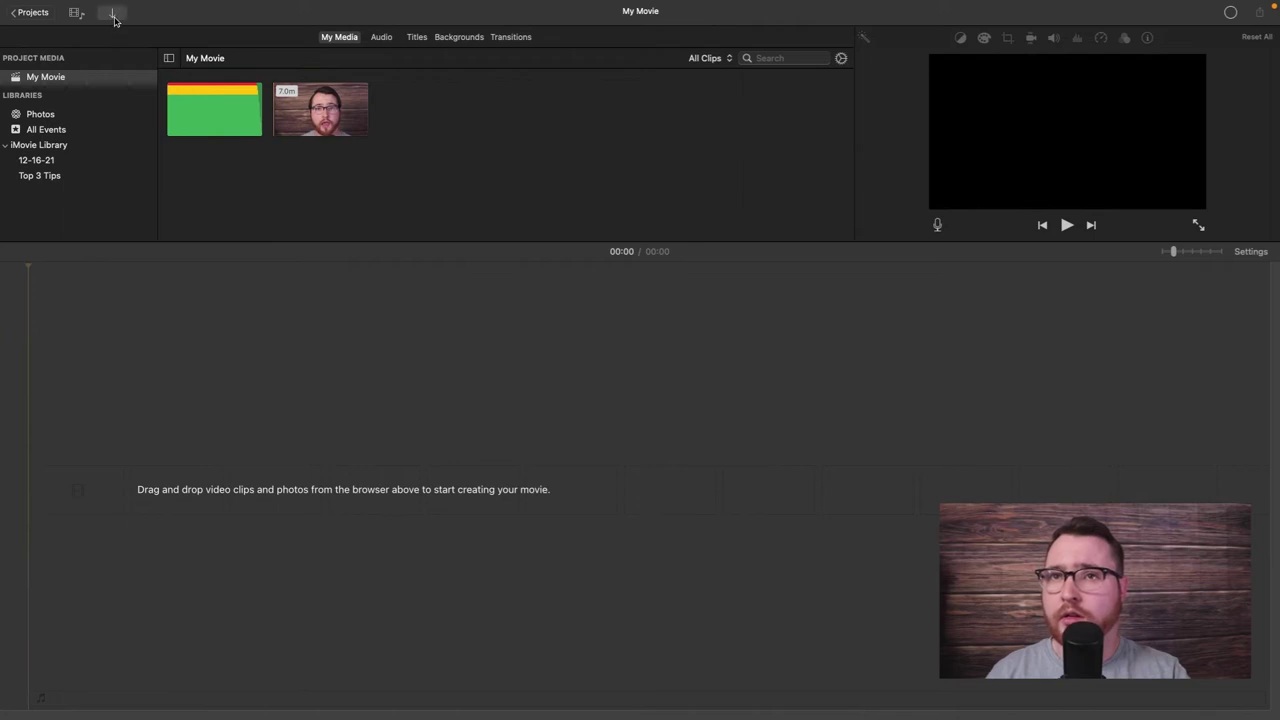
Import the sound effect "ES_Suction Pop - SFX Producer.mp3" from the Desktop into the project media
click(112, 13)
scroll(486, 467, down, 3)
scroll(486, 467, down, 5)
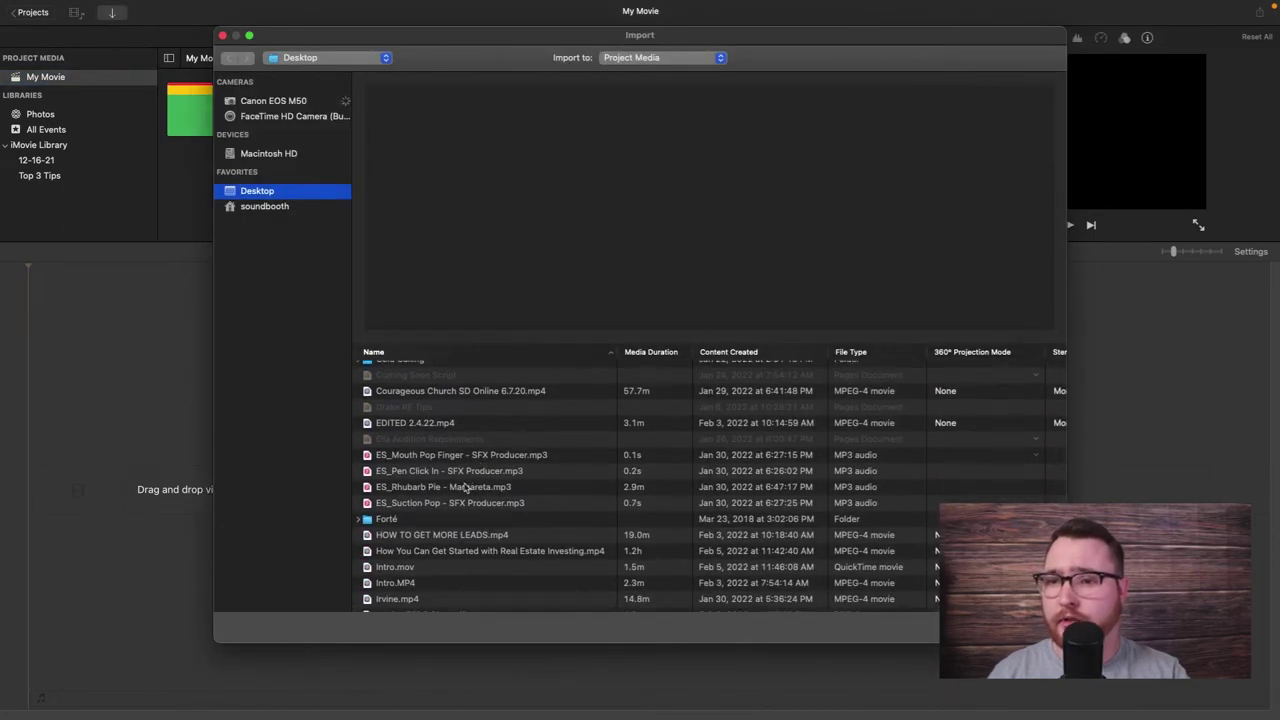
click(467, 505)
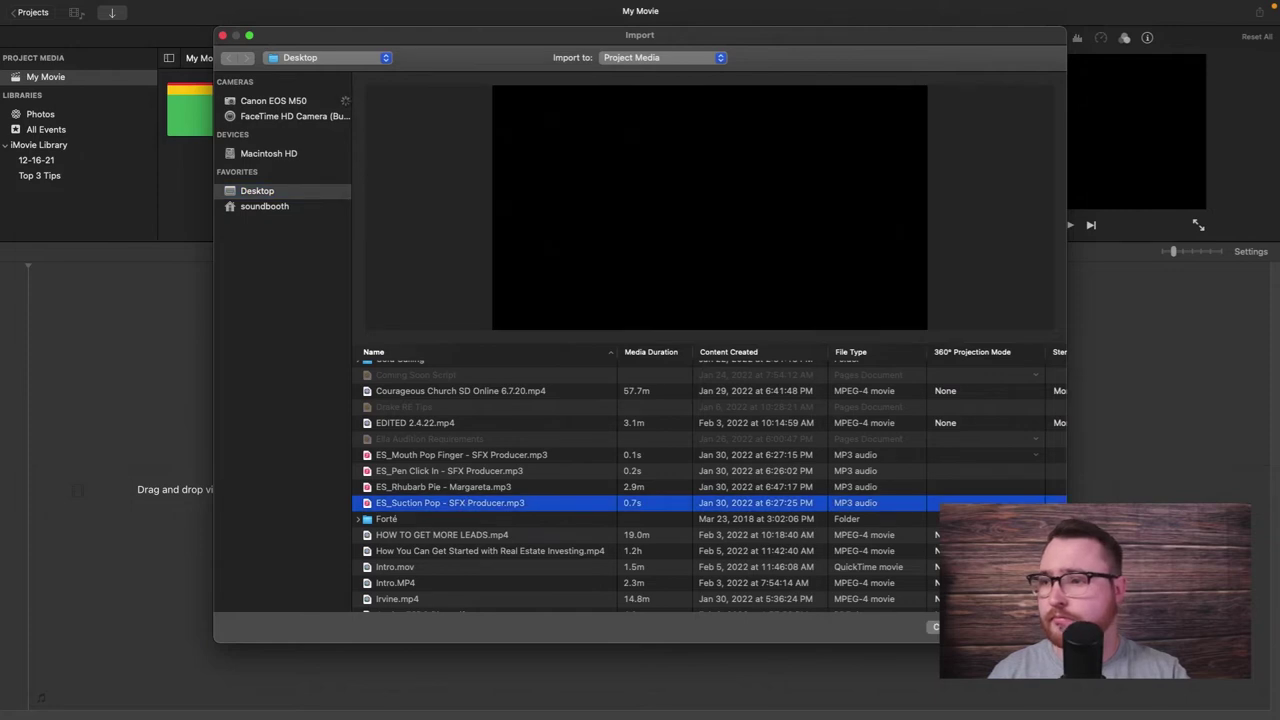
click(1000, 627)
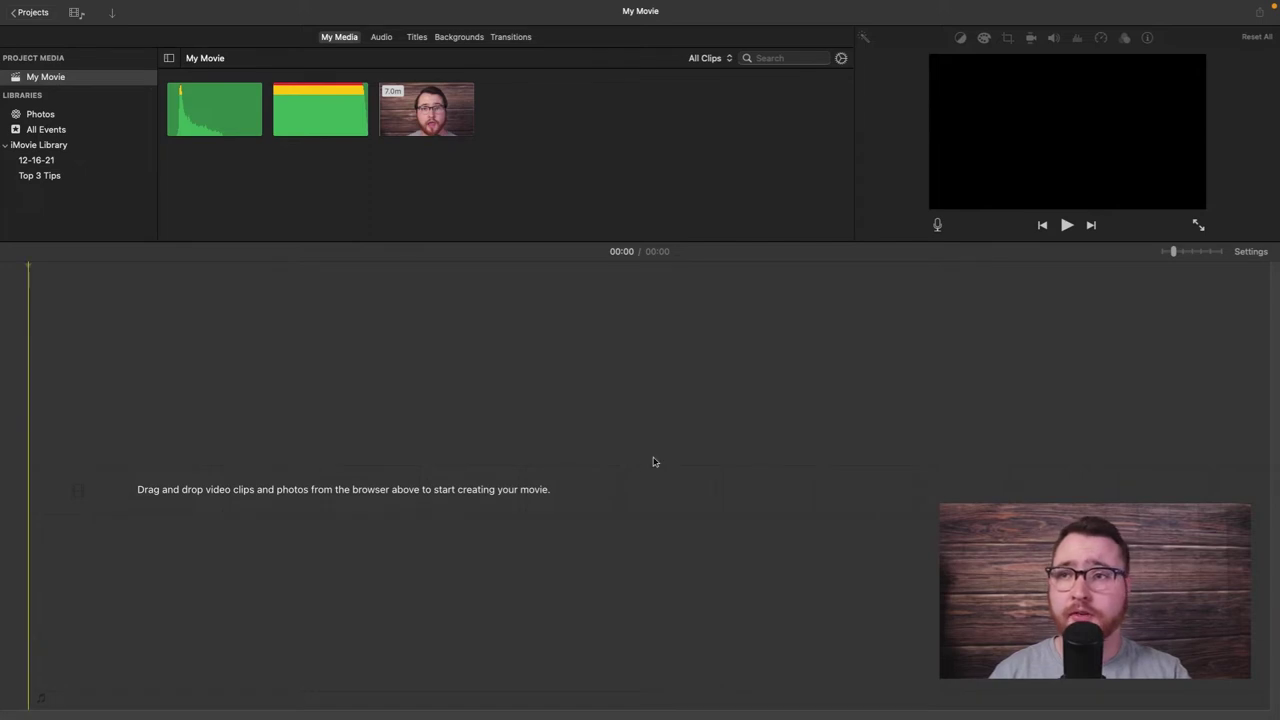
Place the imported video clip at the start of the timeline and enlarge the timeline's clip display
click(425, 115)
drag(425, 115, 143, 491)
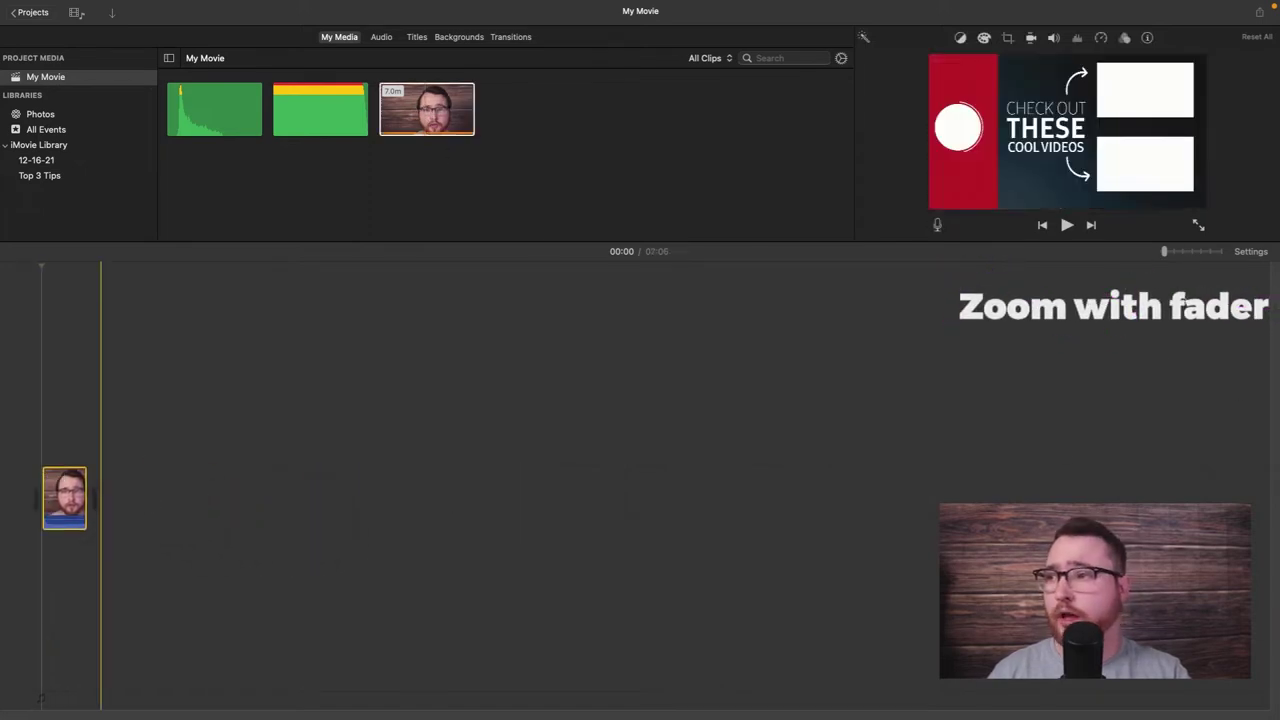
drag(1166, 255, 1210, 252)
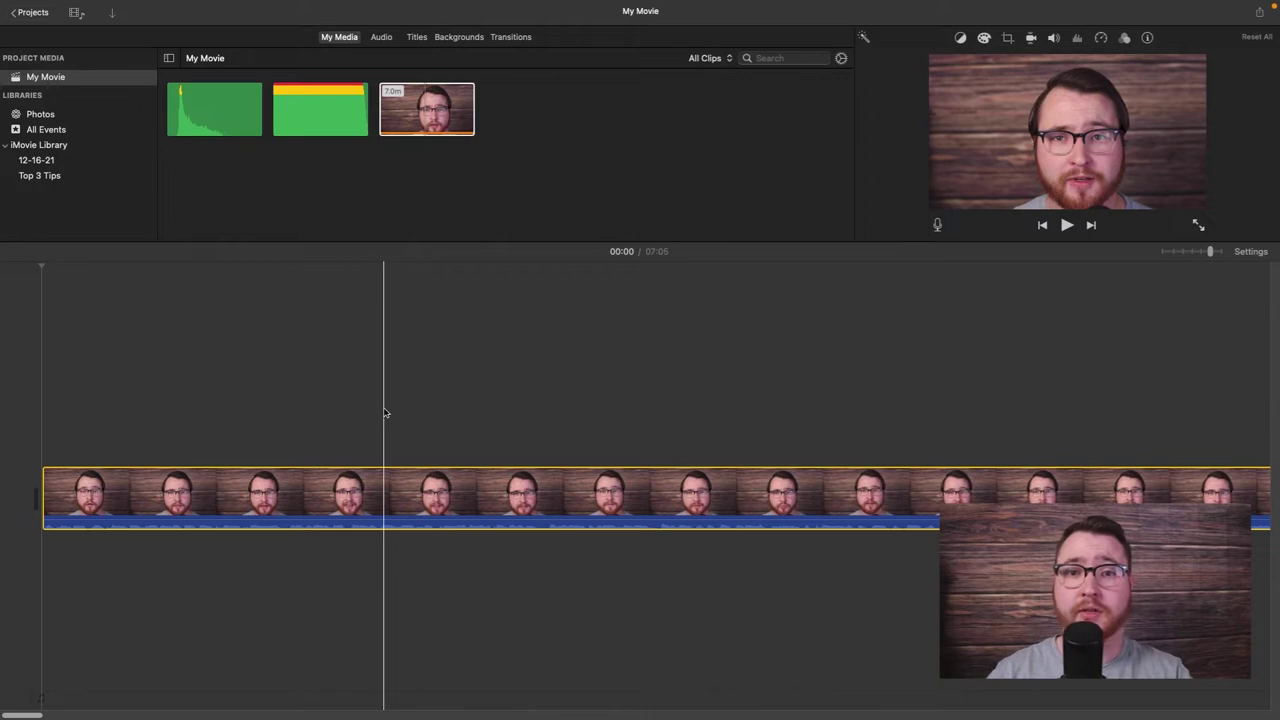
Detach the audio from the video clip in the timeline
click(257, 500)
right_click(258, 504)
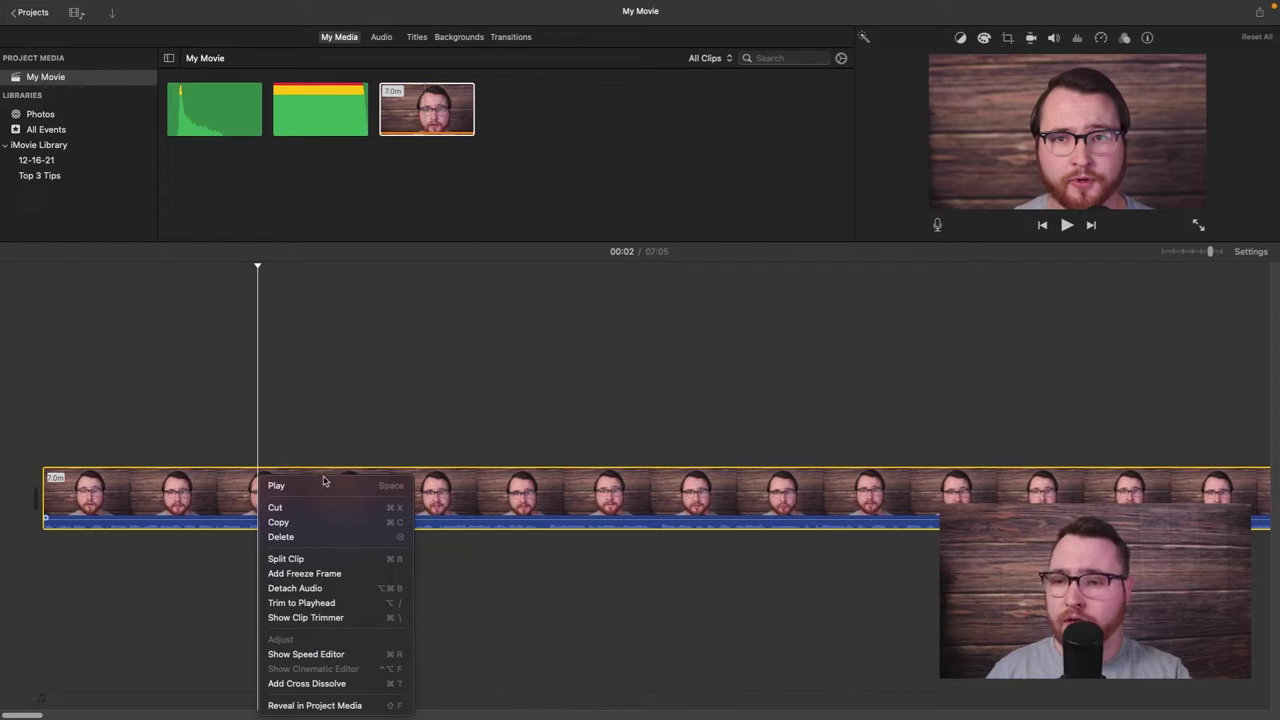
click(348, 588)
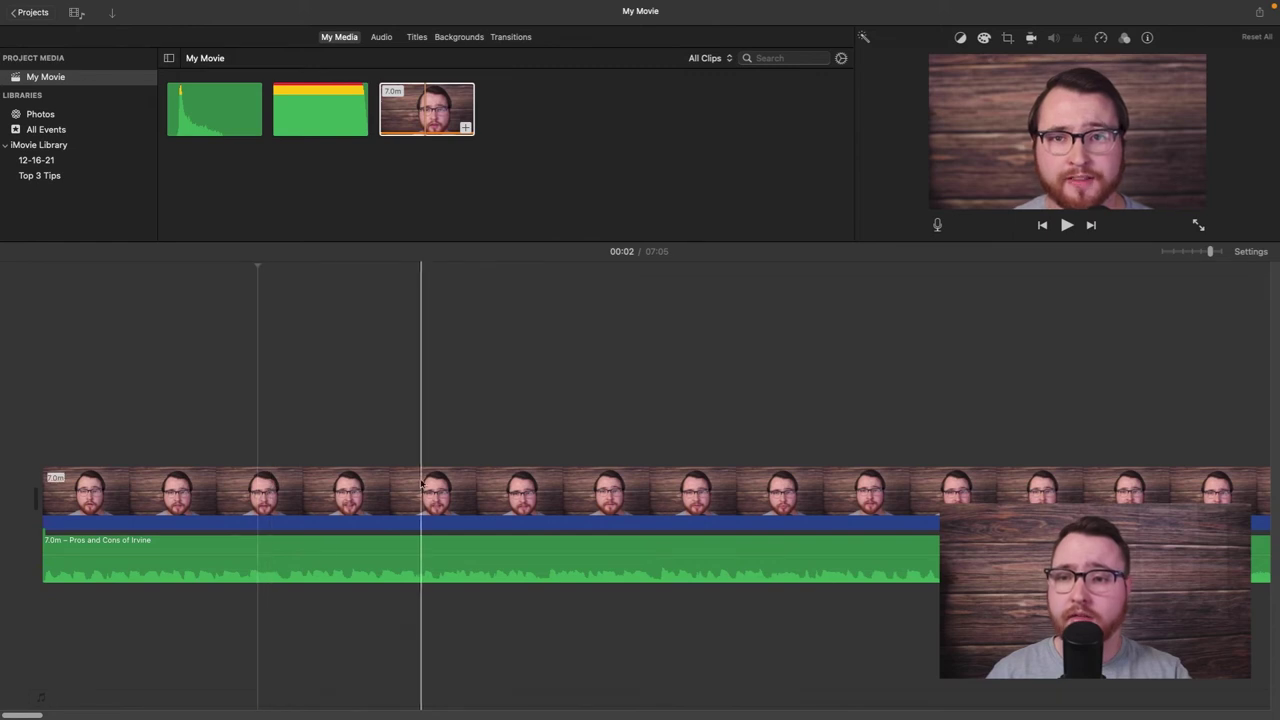
Play the movie from about the 3-second mark for a few seconds to check the detached audio
click(312, 491)
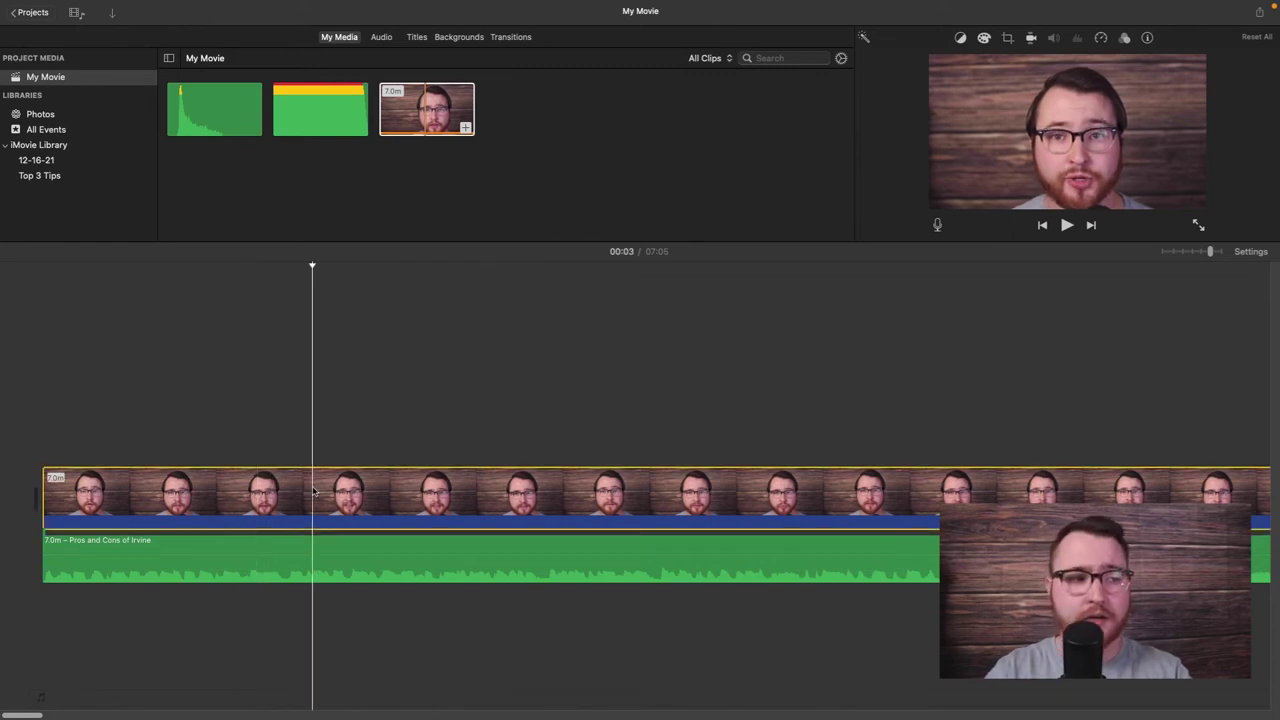
key(space)
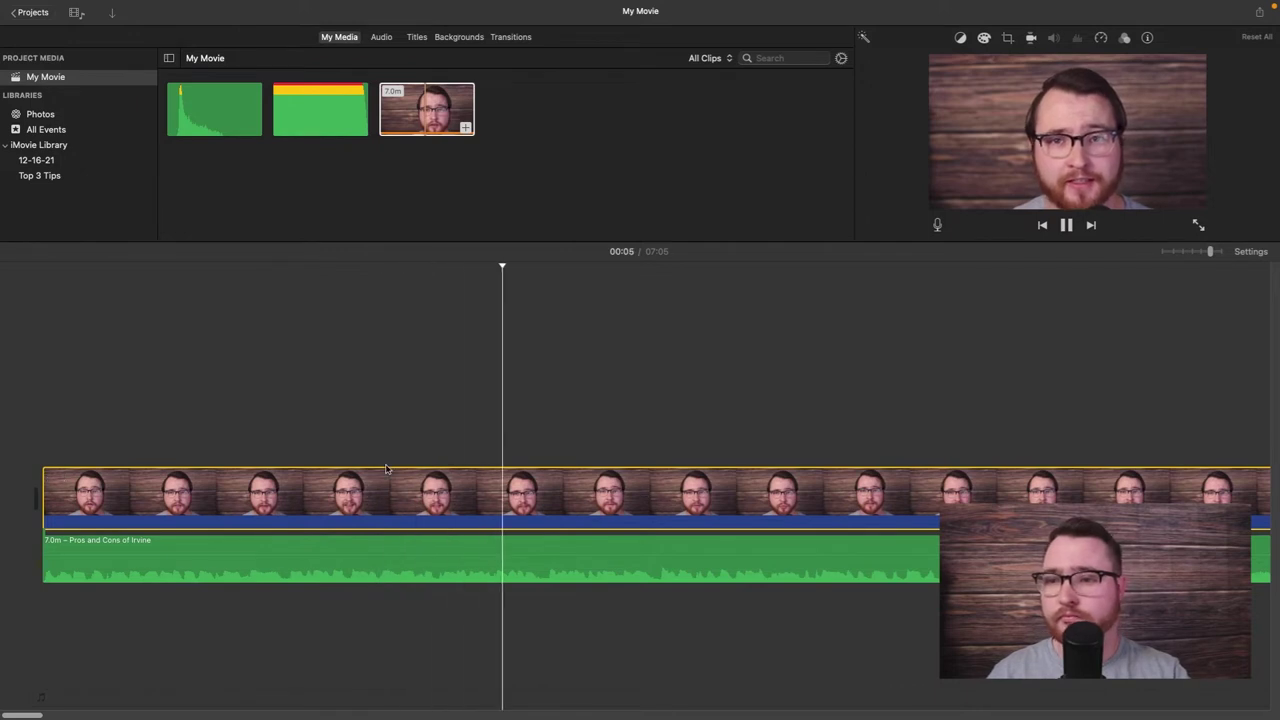
key(space)
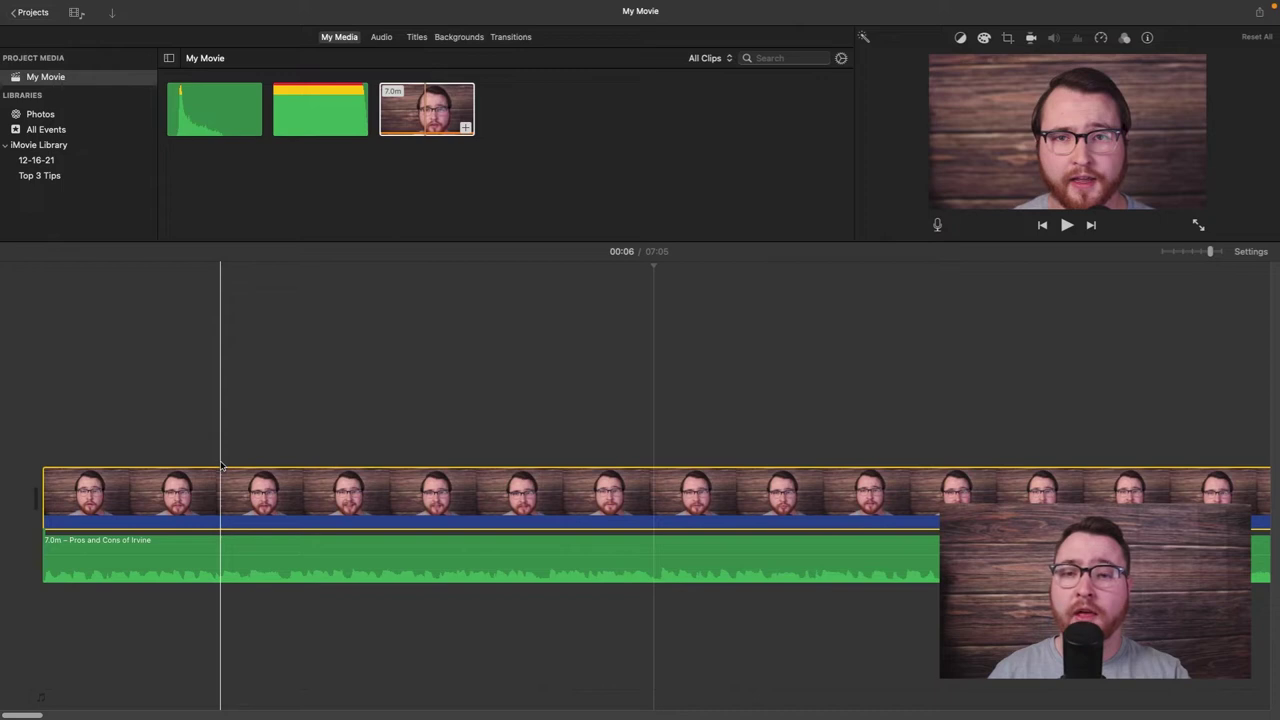
Split the video clip and the detached audio clip at about the 3-second mark
click(341, 488)
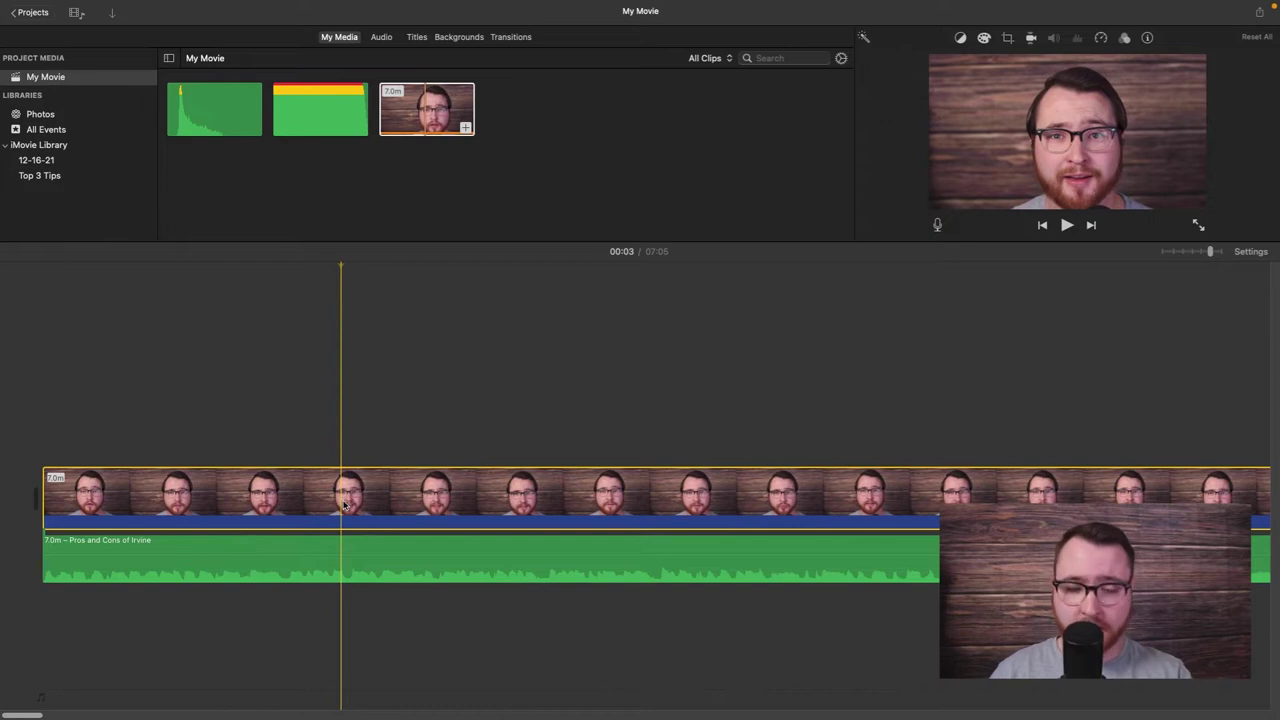
key(super+b)
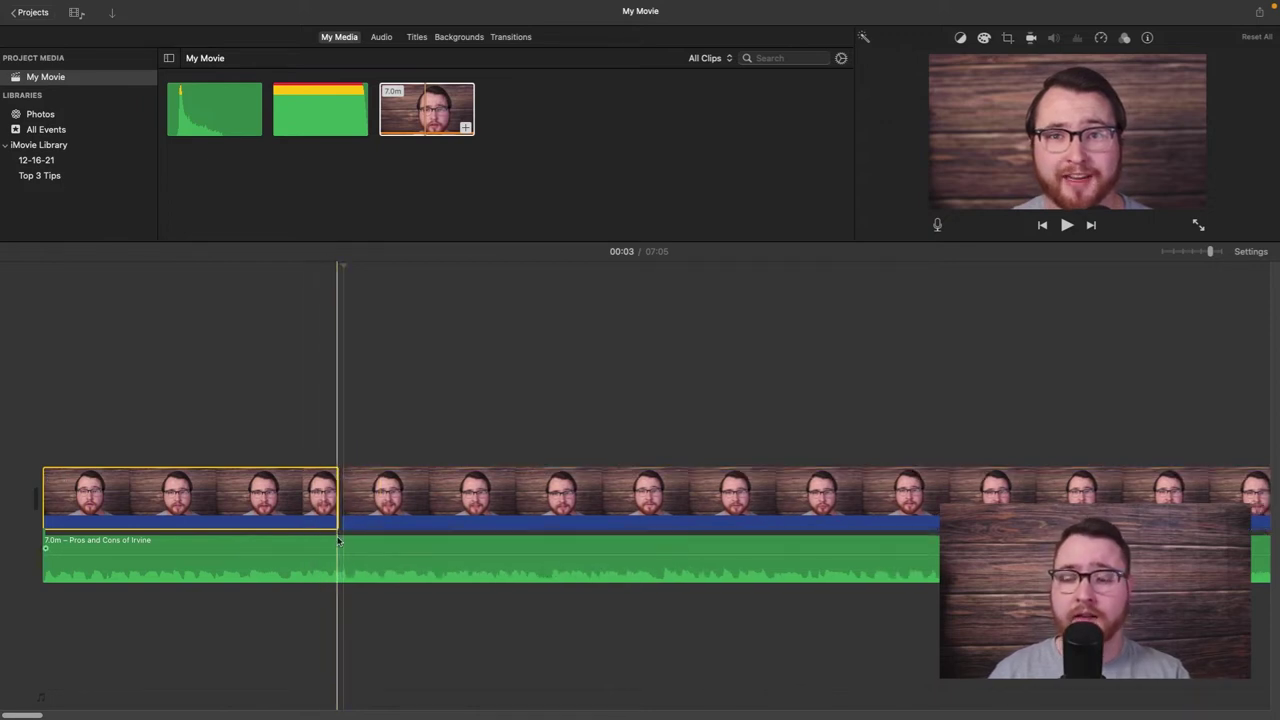
click(316, 558)
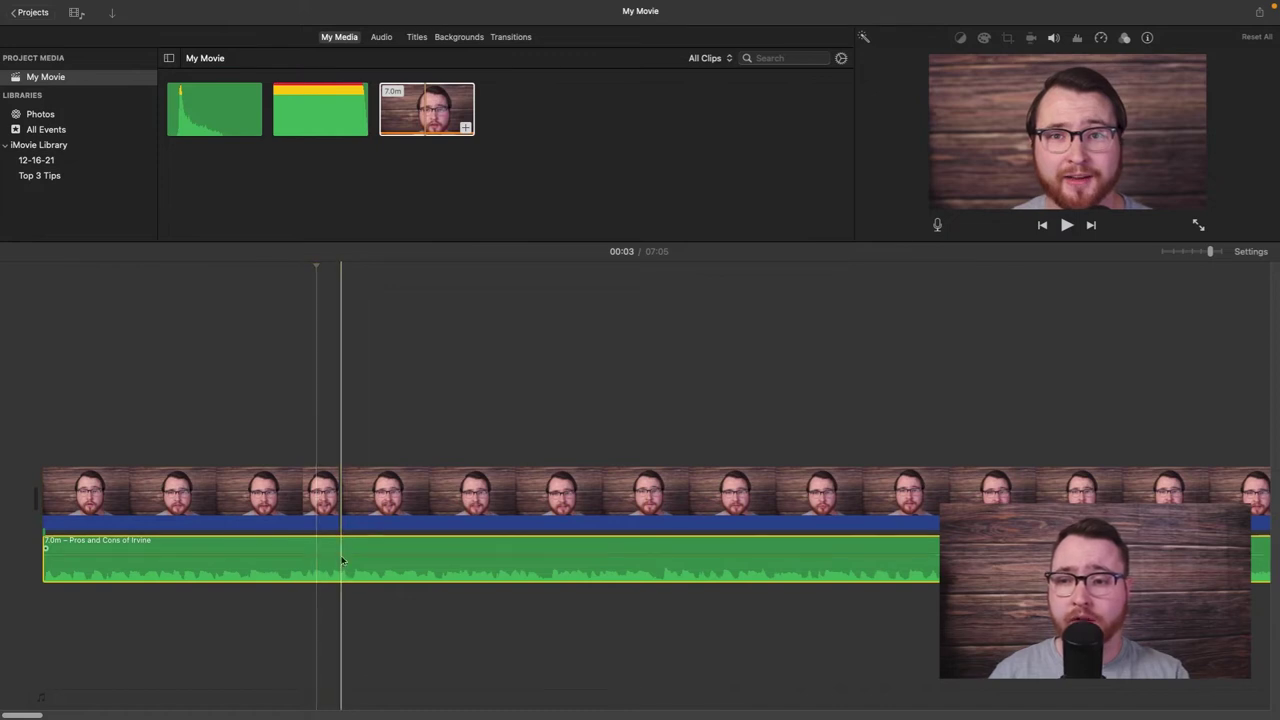
key(super+b)
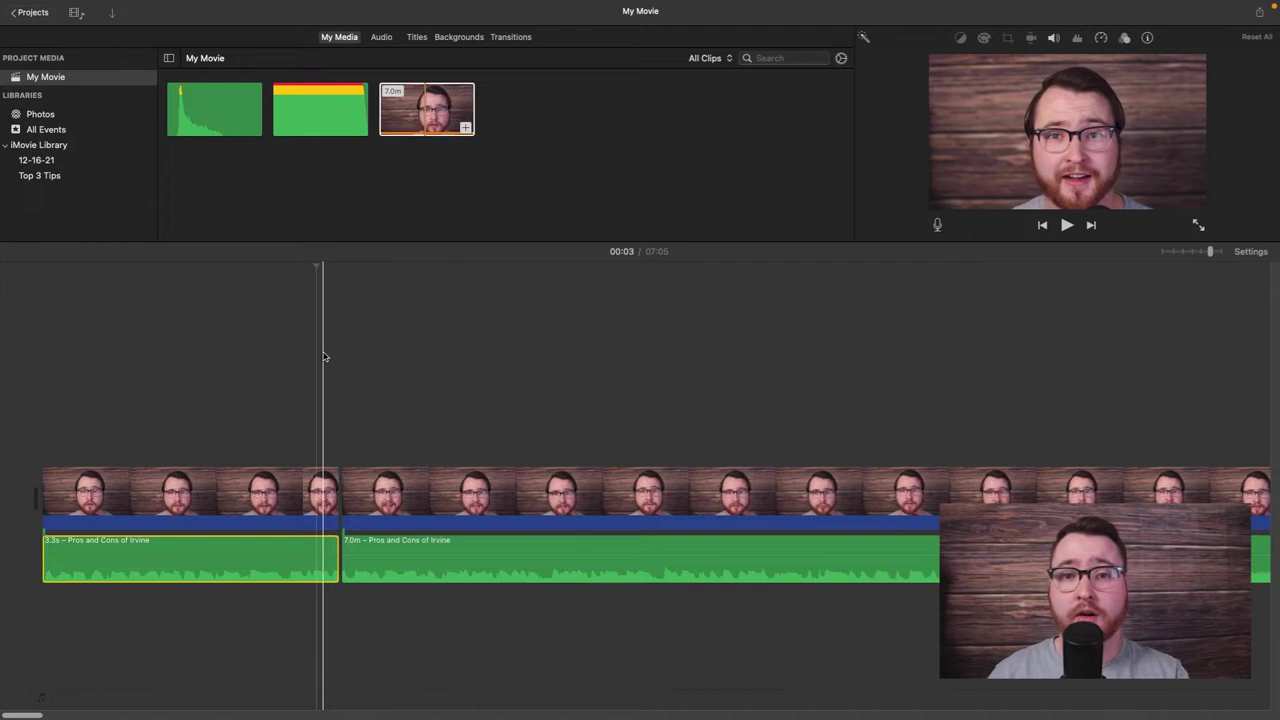
click(565, 567)
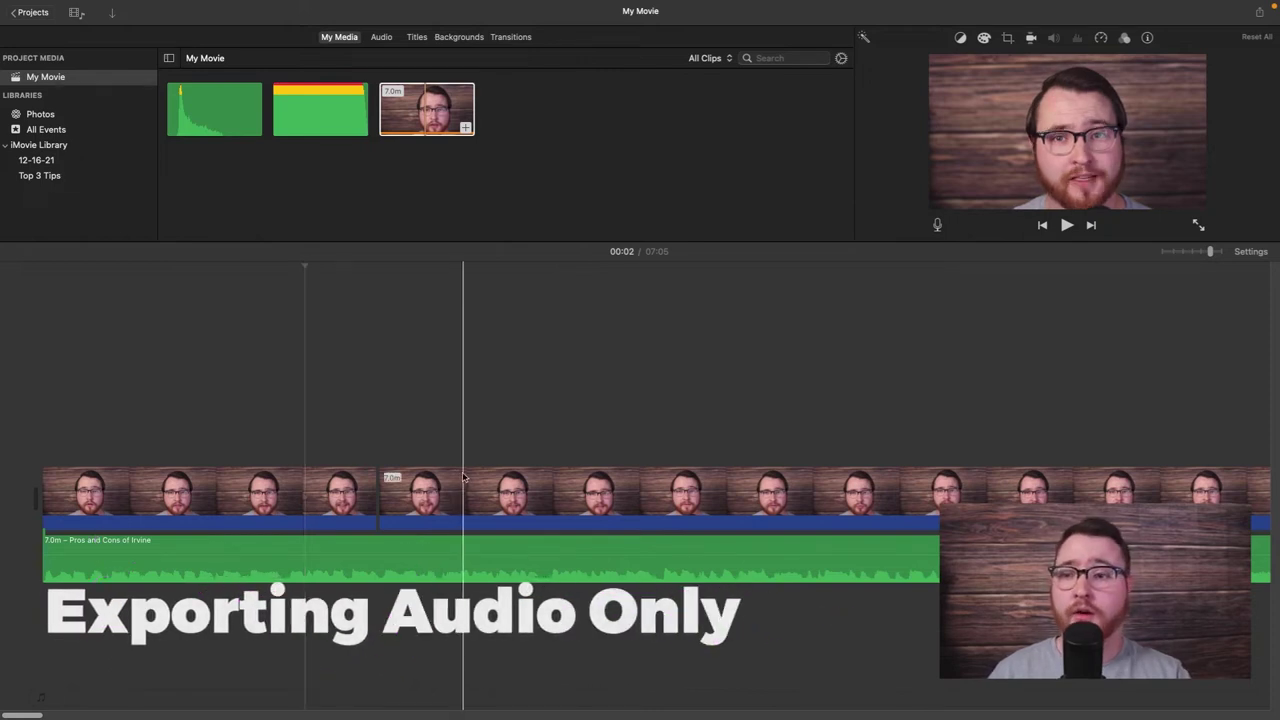
click(463, 478)
click(378, 432)
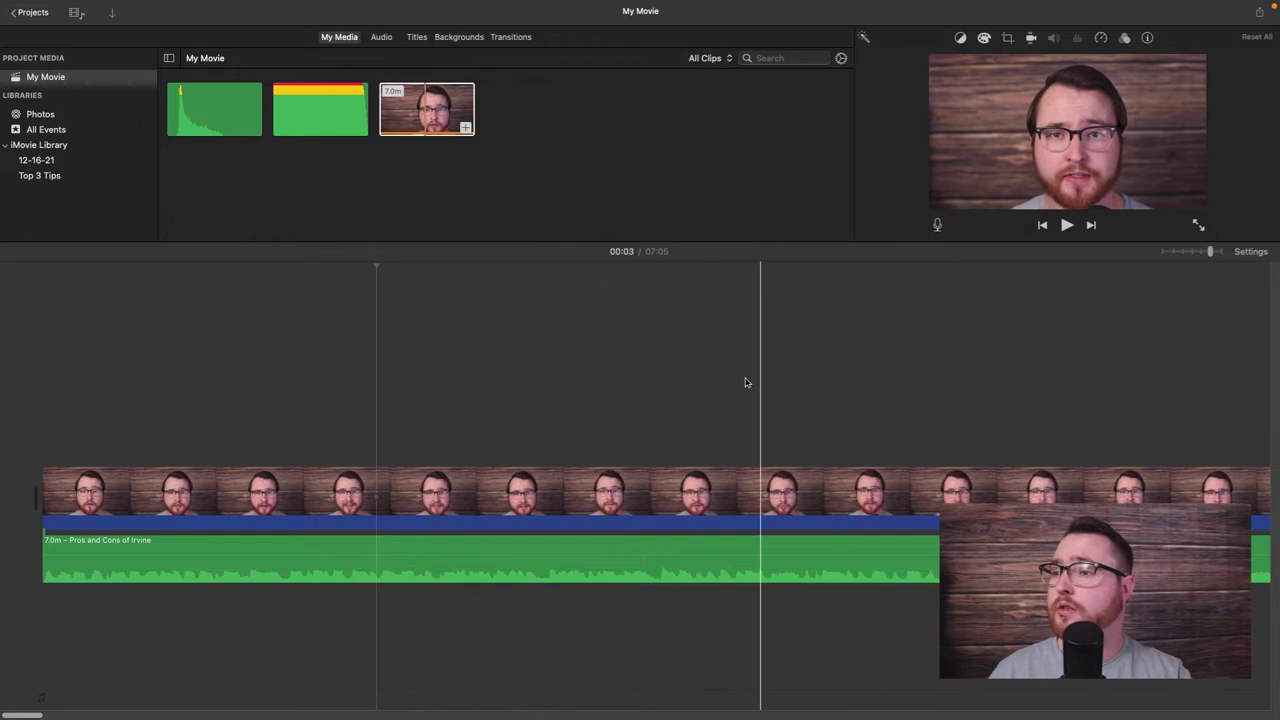
Select the detached audio and set up a file export with format Audio Only and file format MP3
click(261, 572)
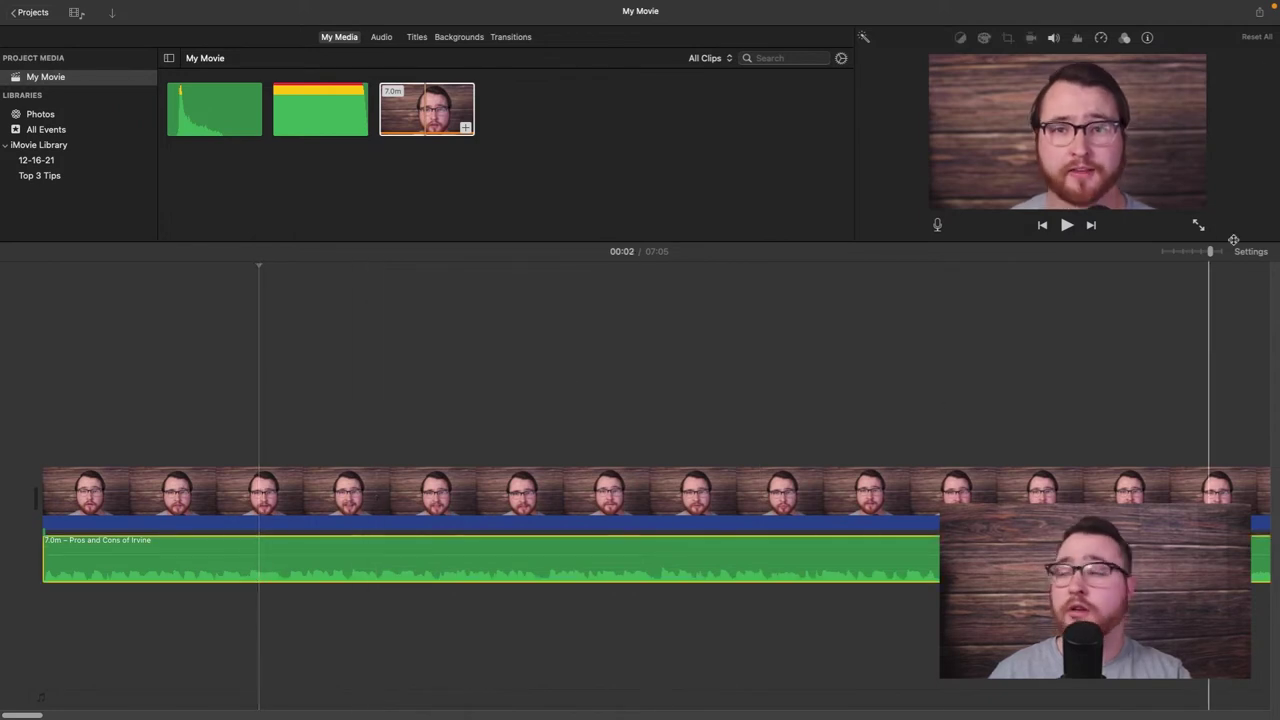
click(1261, 13)
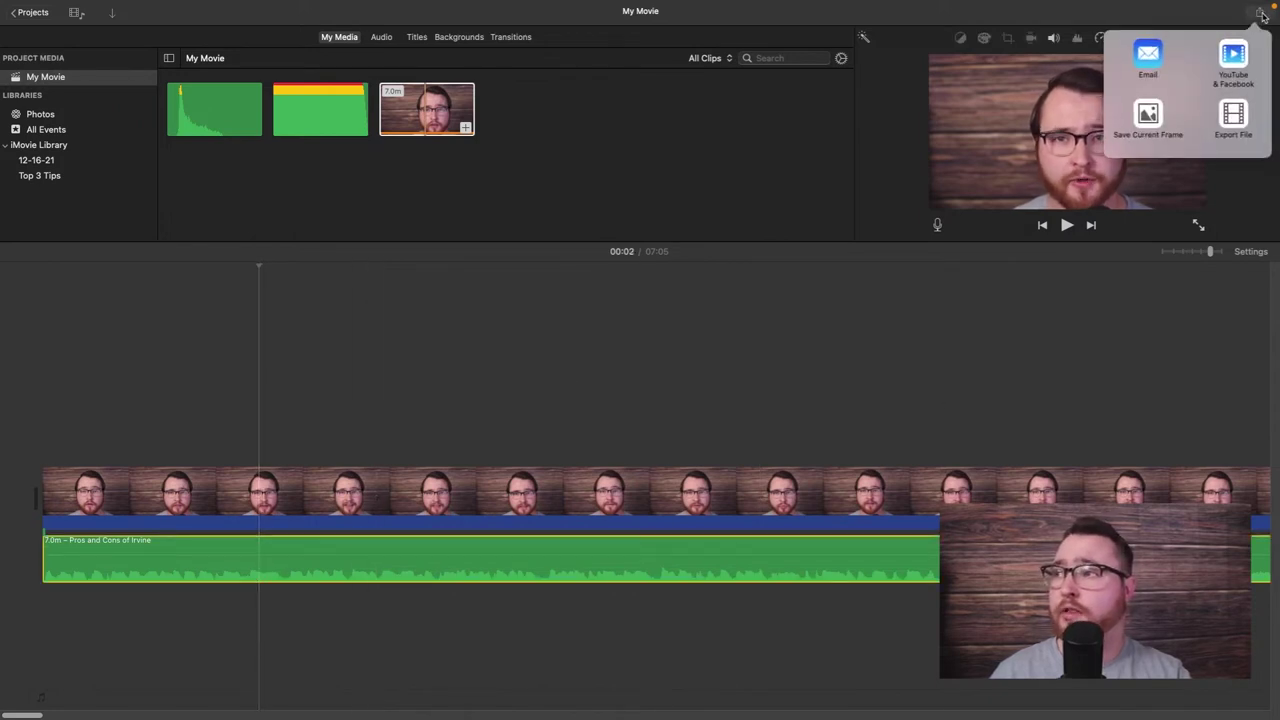
click(1235, 115)
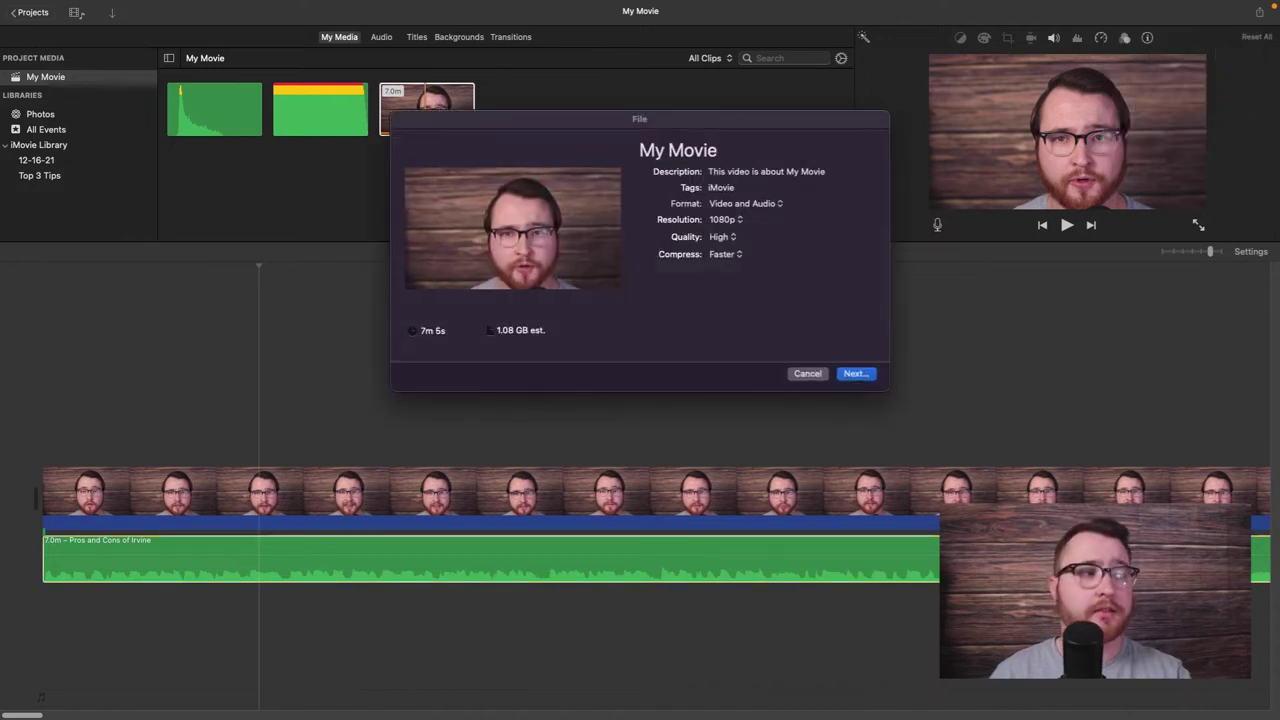
click(757, 206)
click(755, 220)
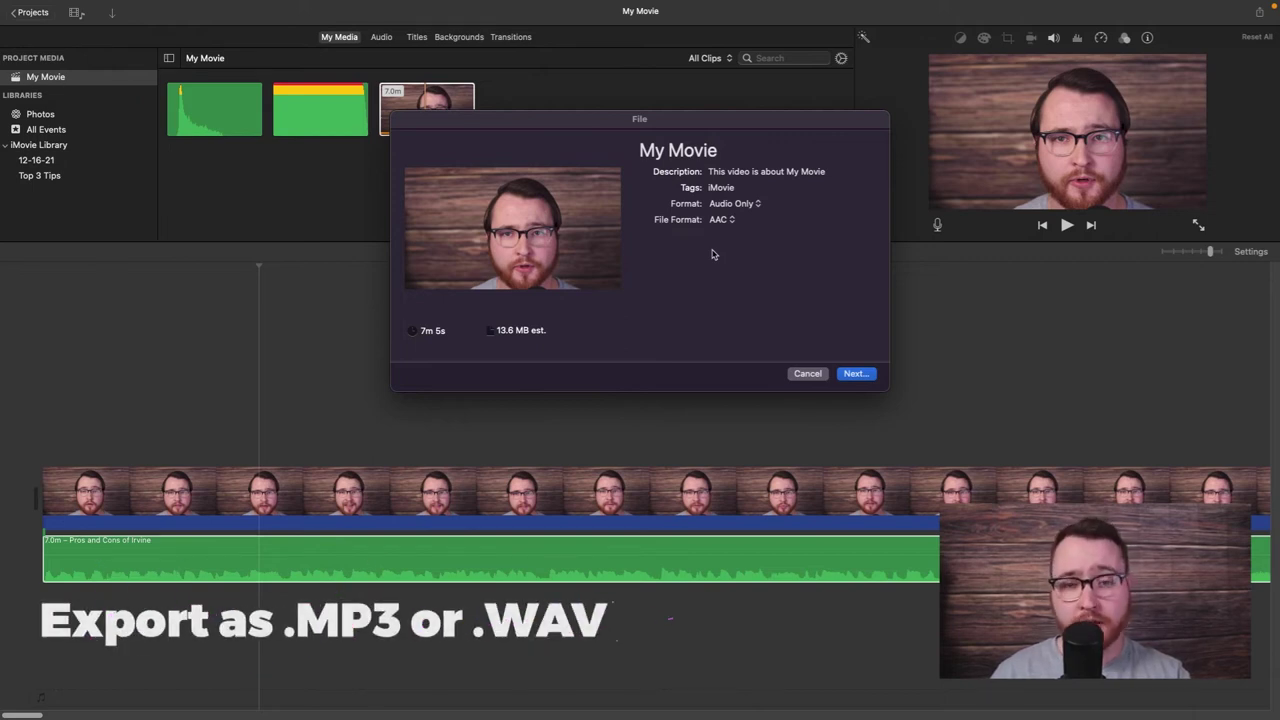
click(722, 220)
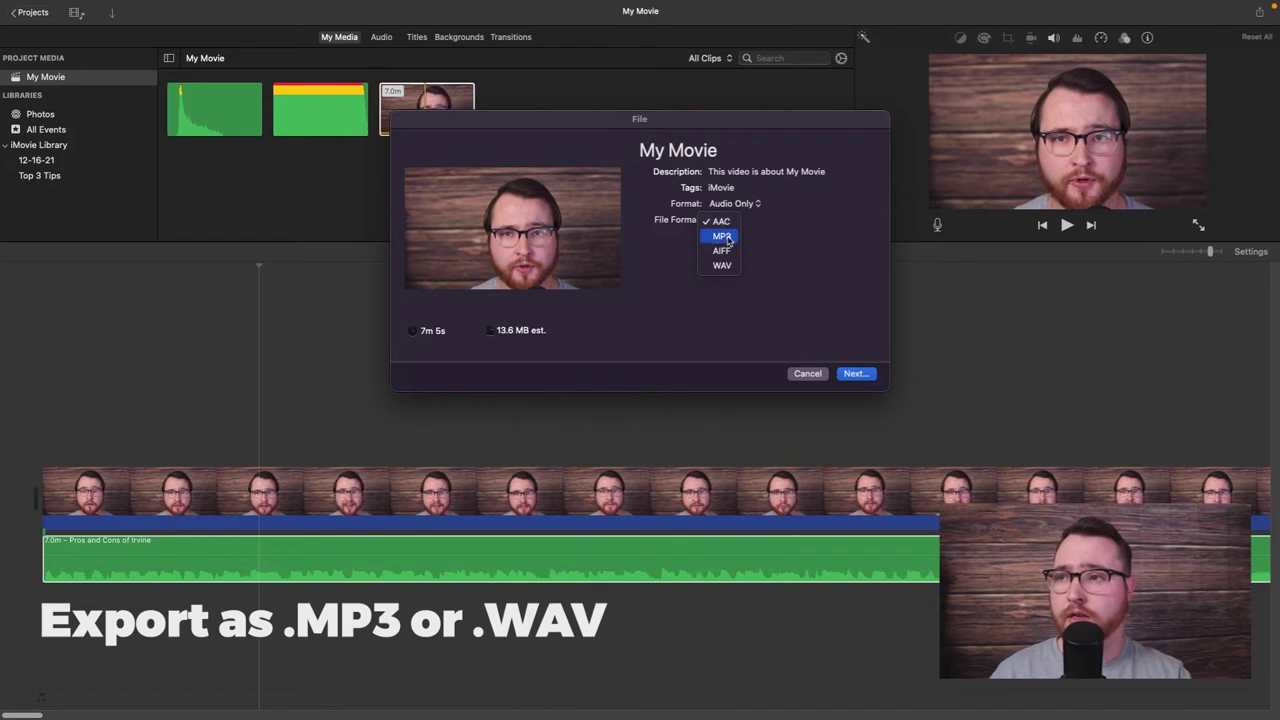
click(722, 236)
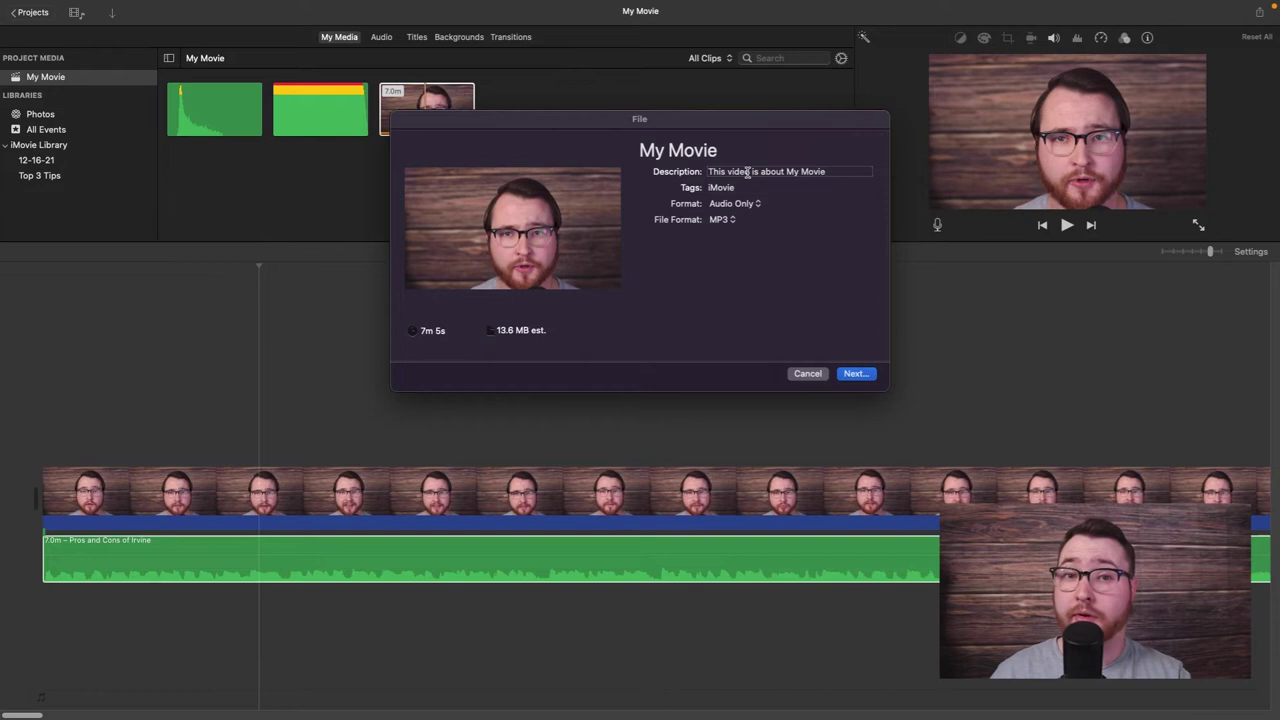
Save the audio export to the Desktop under the name "Audio Sample"
click(856, 376)
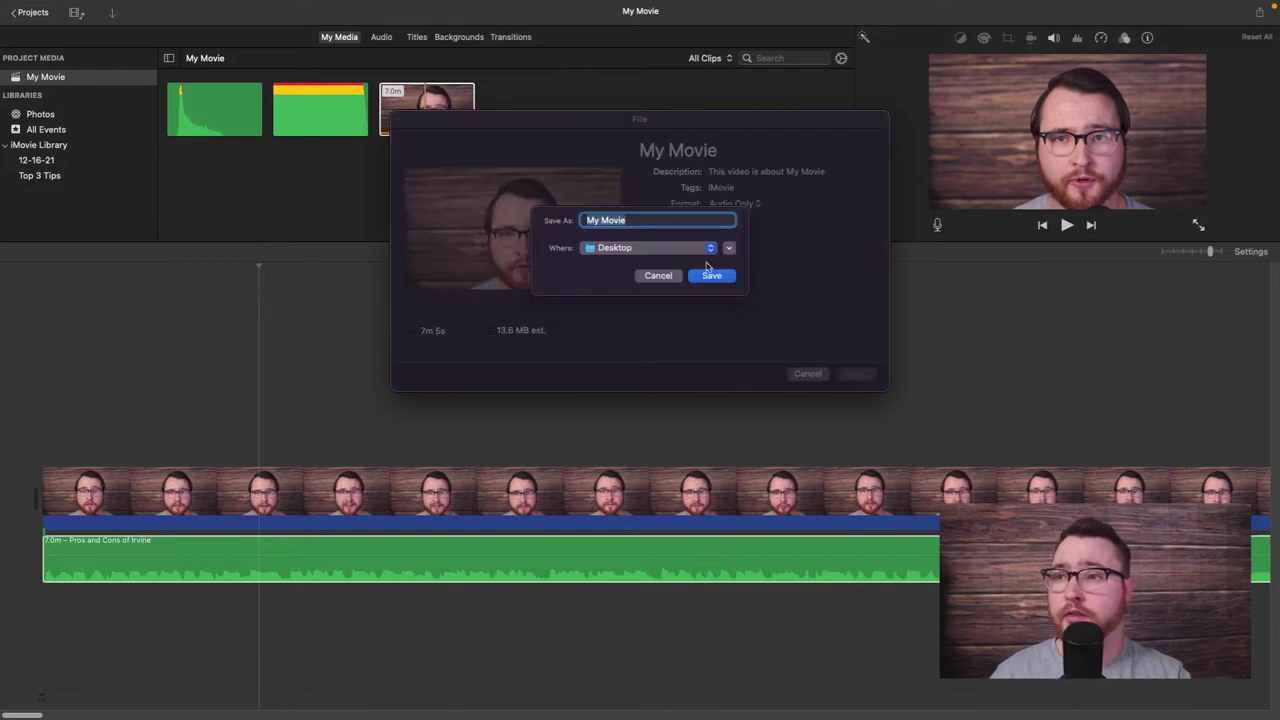
text(Audio Sample)
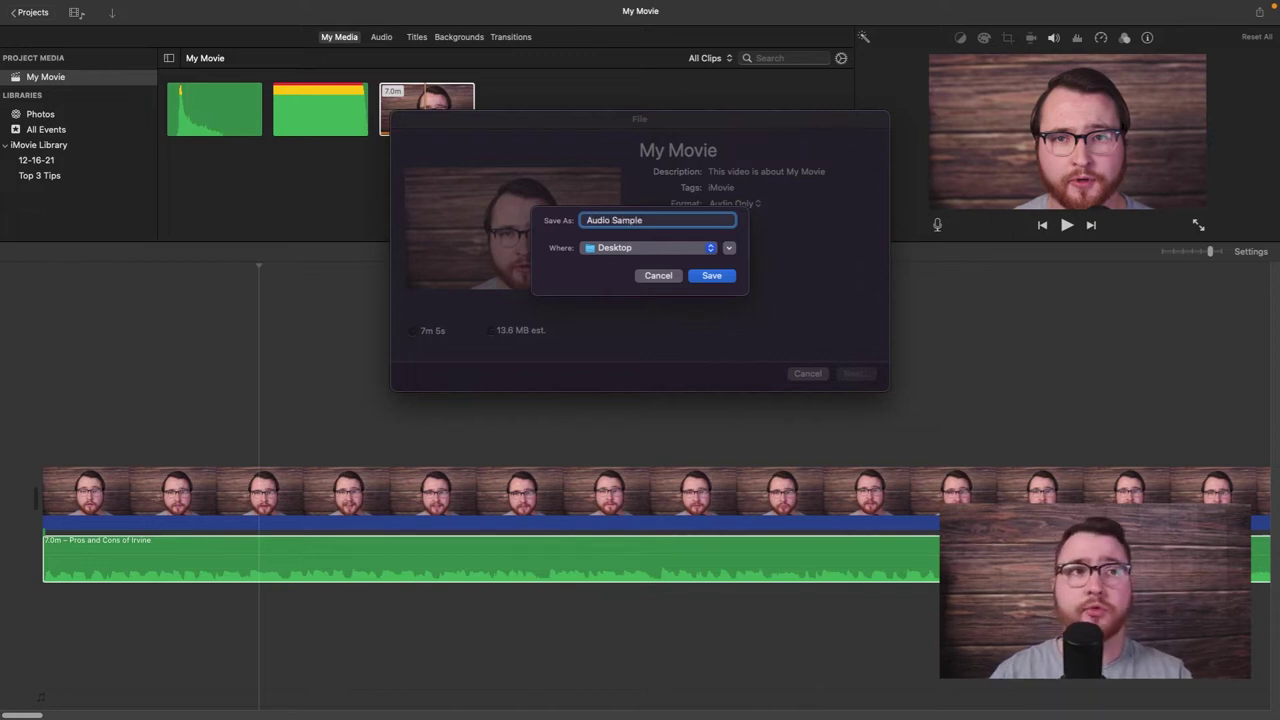
click(711, 277)
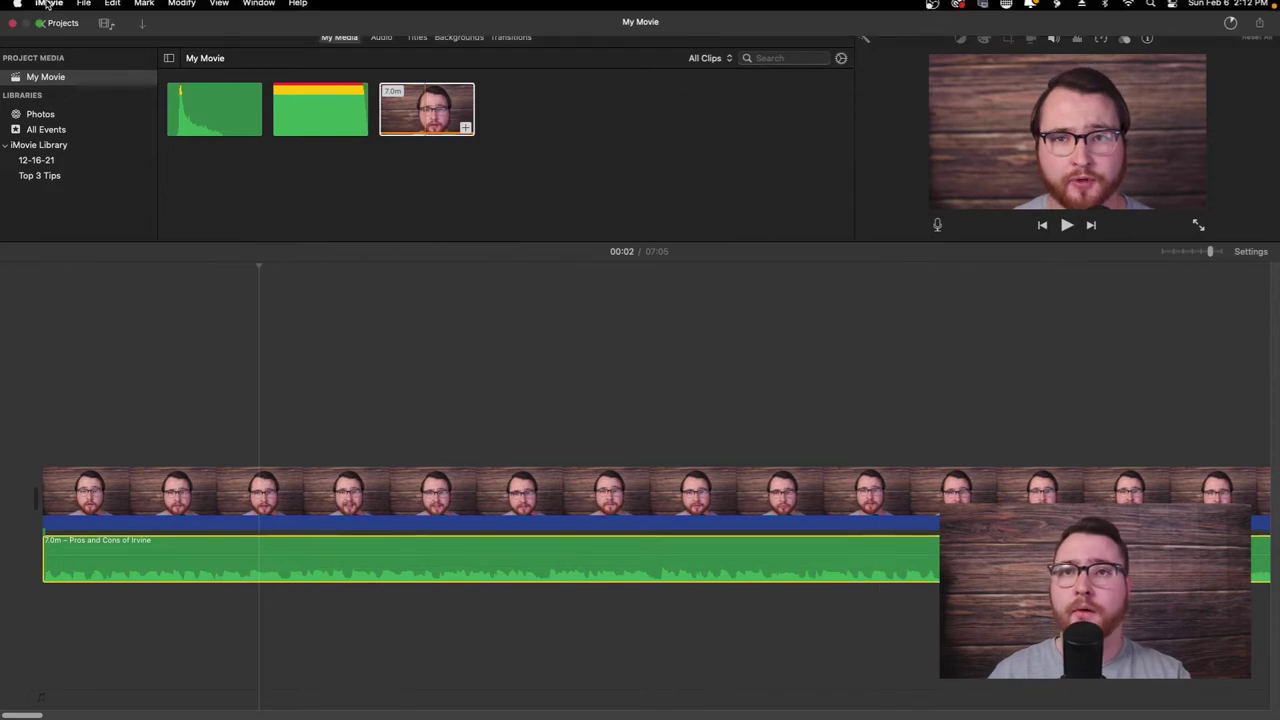
Take the project window out of full screen and reveal the exported Audio Sample.mp3 file on the desktop
click(43, 32)
drag(306, 60, 420, 56)
drag(10, 620, 90, 250)
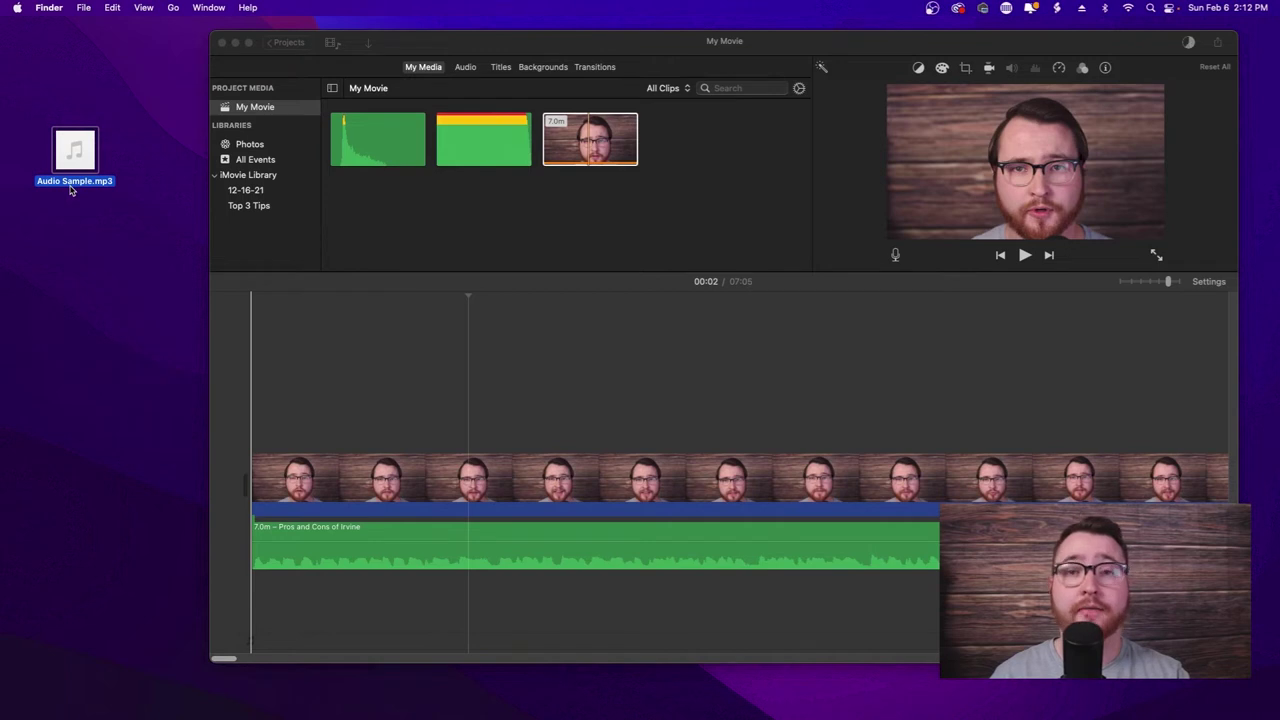
click(222, 287)
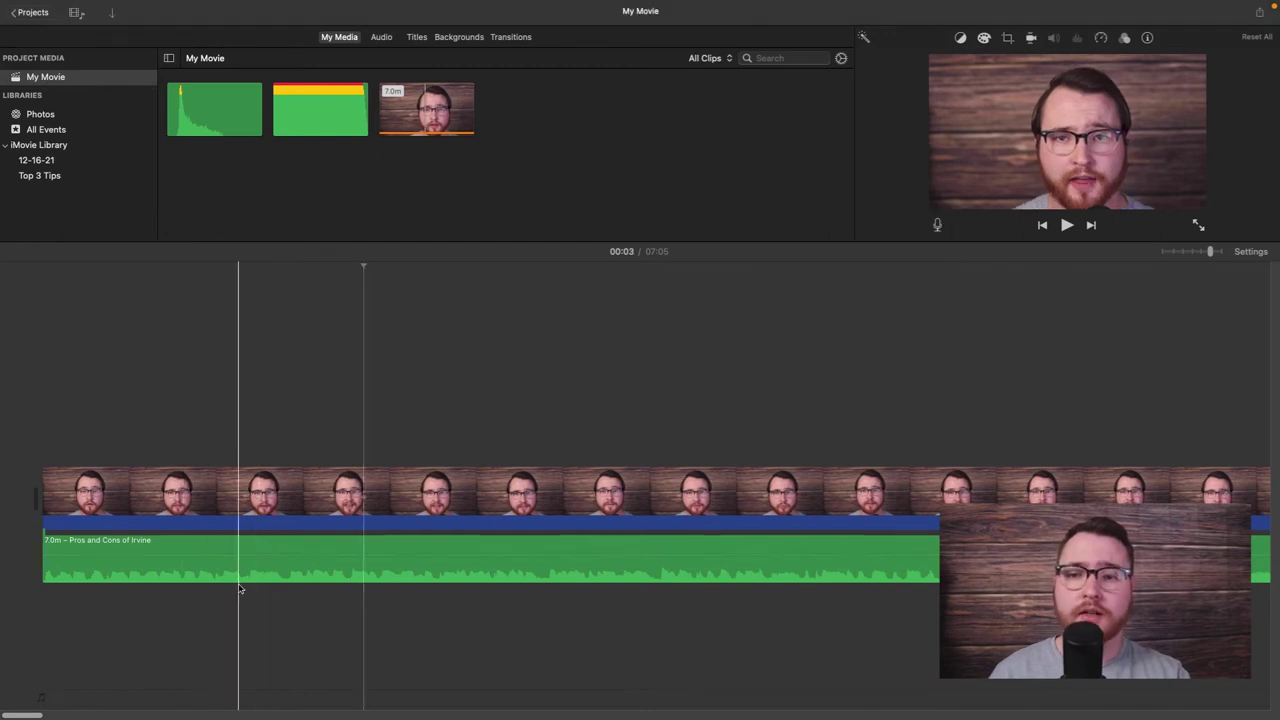
Select the detached audio clip in the timeline, show its volume controls, and raise its volume to 141%
click(267, 575)
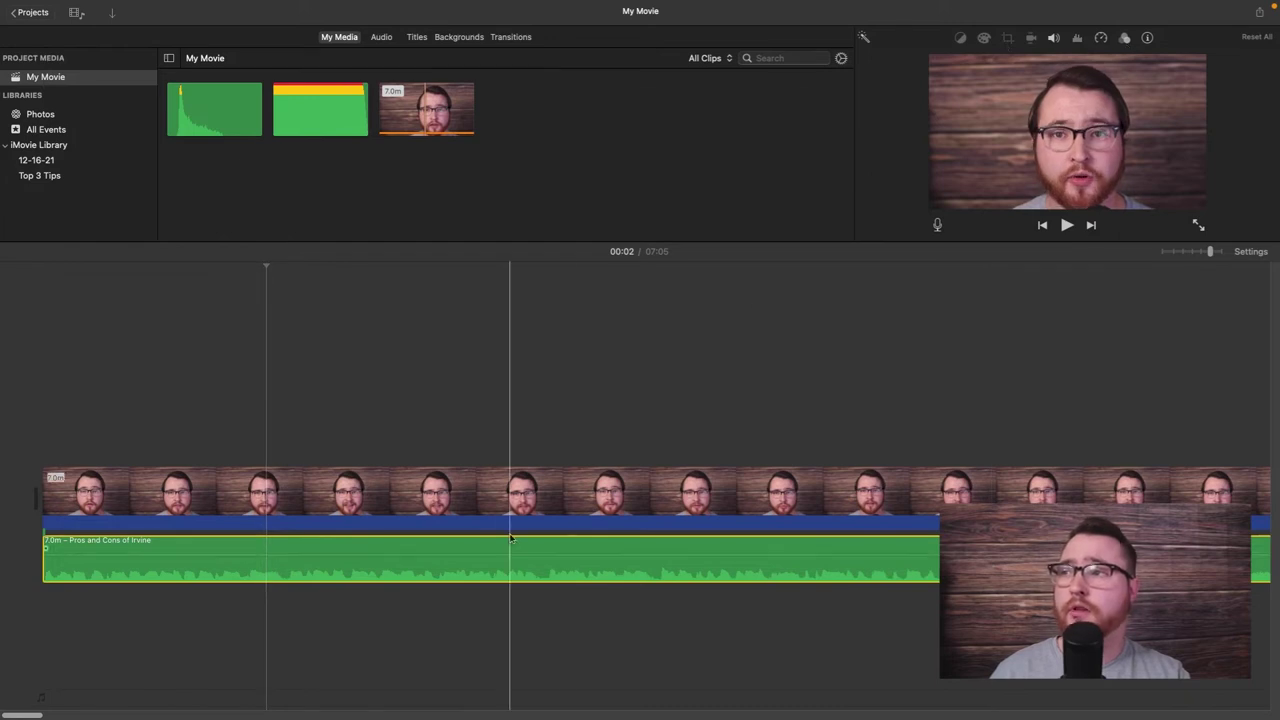
click(450, 577)
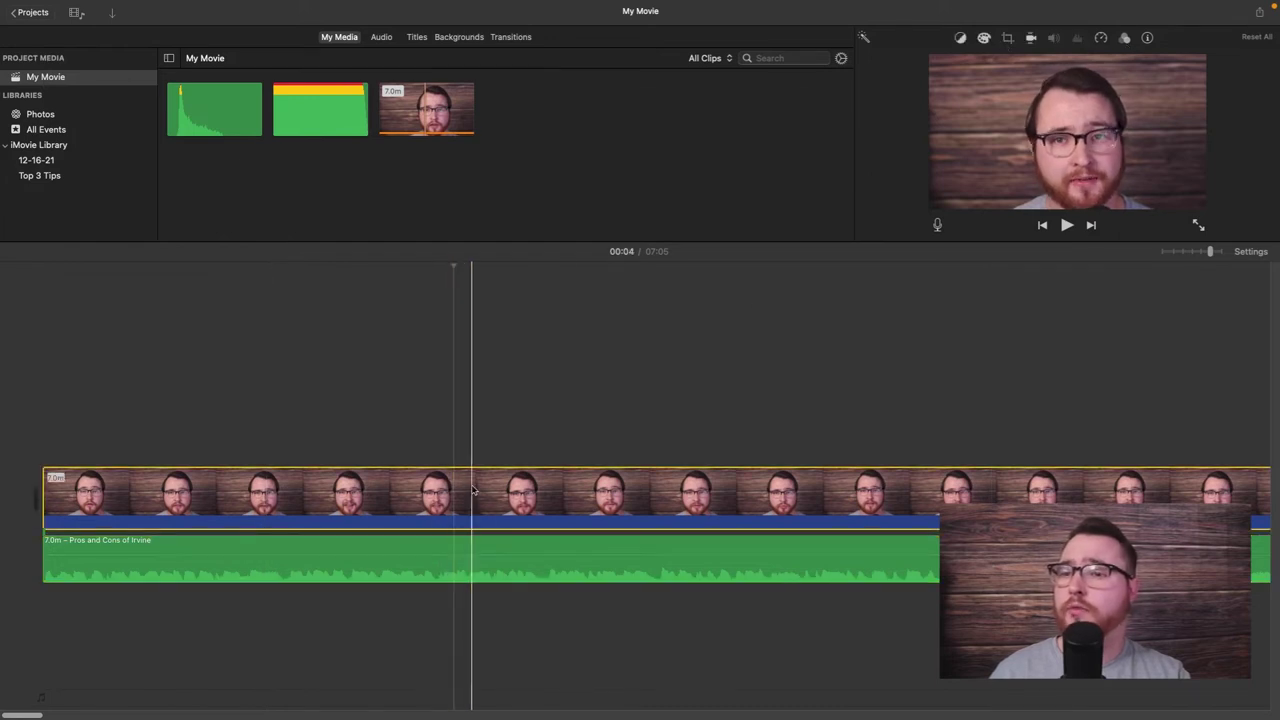
click(476, 575)
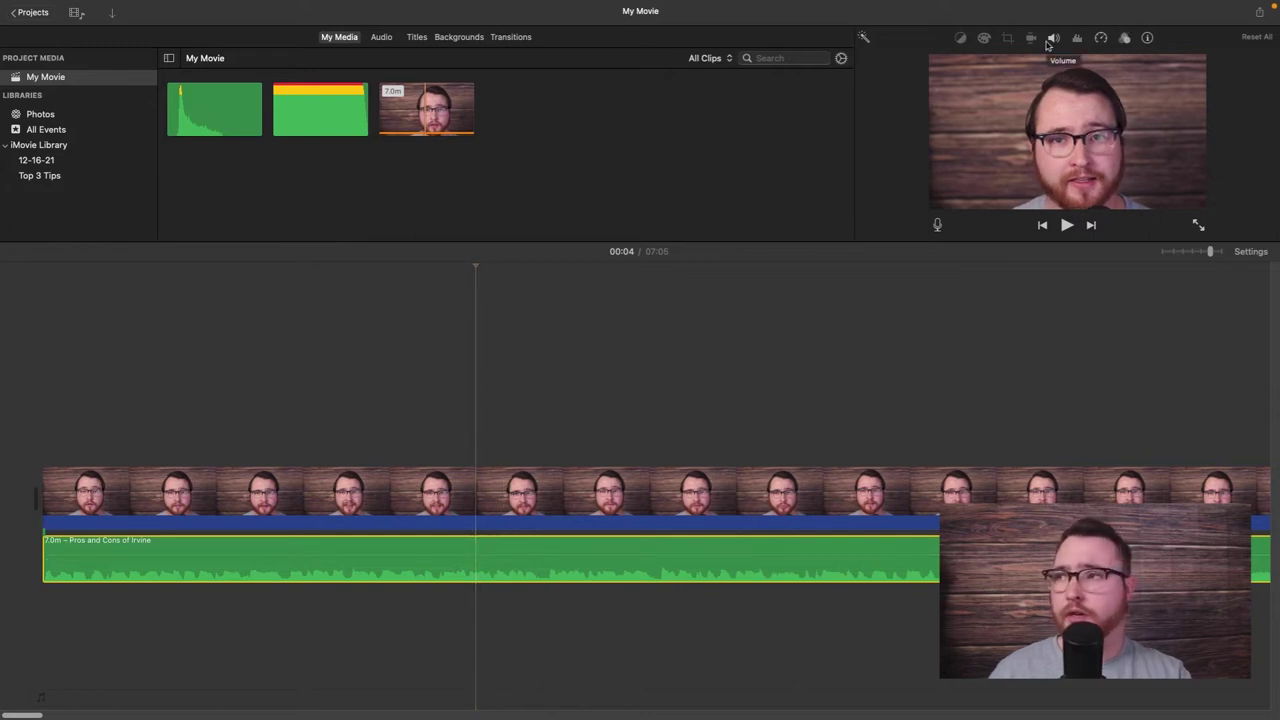
click(1052, 39)
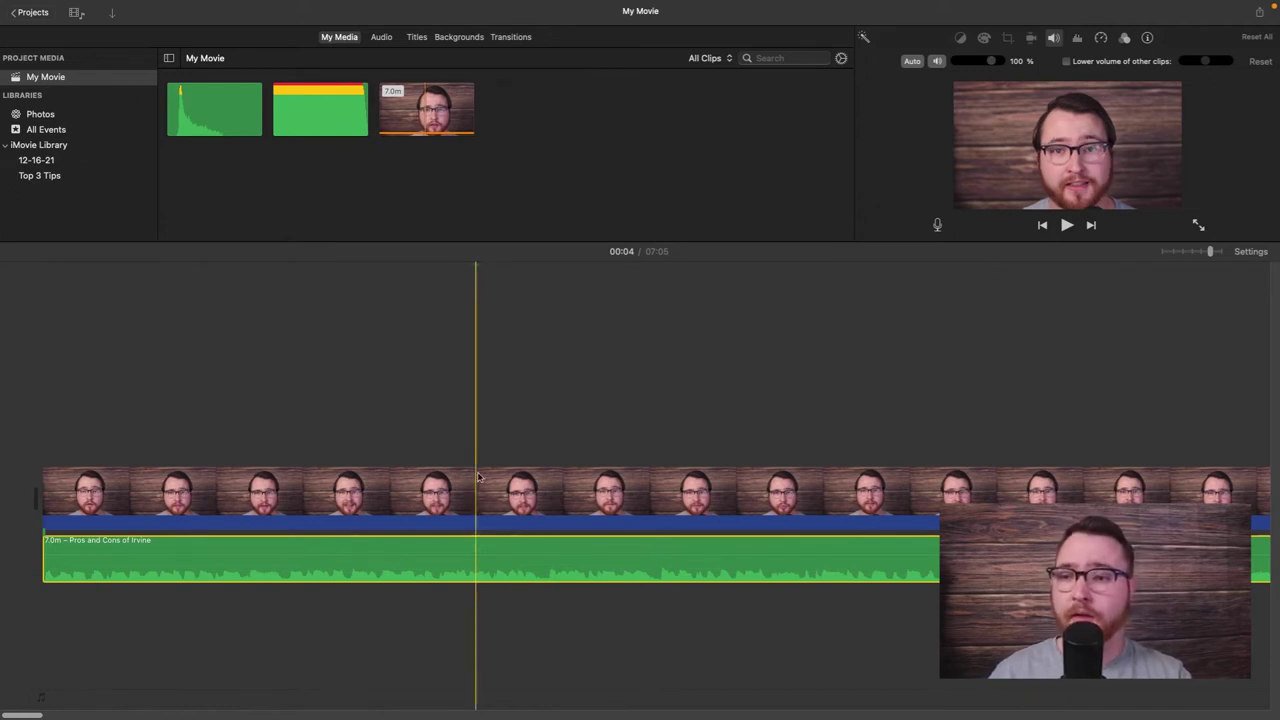
mouse_move(446, 549)
mouse_down()
mouse_move(447, 576)
mouse_move(443, 545)
mouse_move(441, 573)
mouse_move(441, 548)
mouse_move(431, 570)
mouse_move(434, 548)
mouse_up()
scroll(300, 548, right, 1)
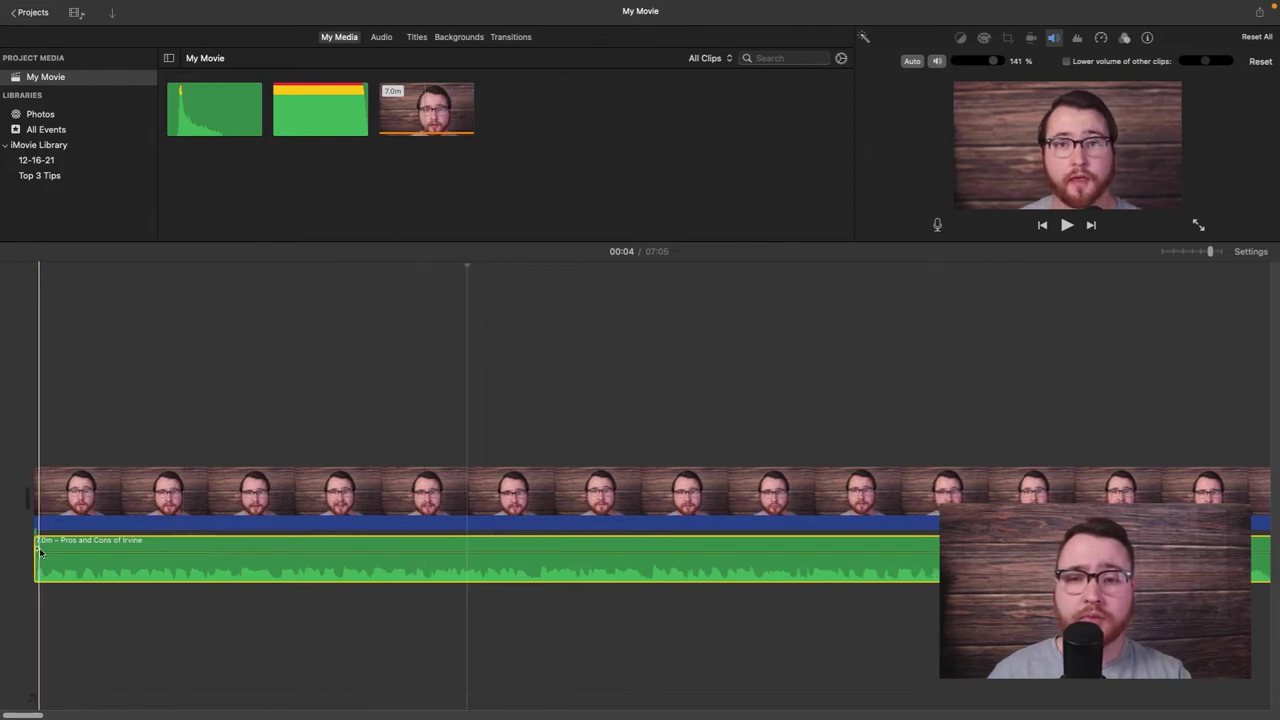
Try a fade-in of about +01:09.64 at the start of the detached audio clip, and remove it again
drag(37, 548, 160, 550)
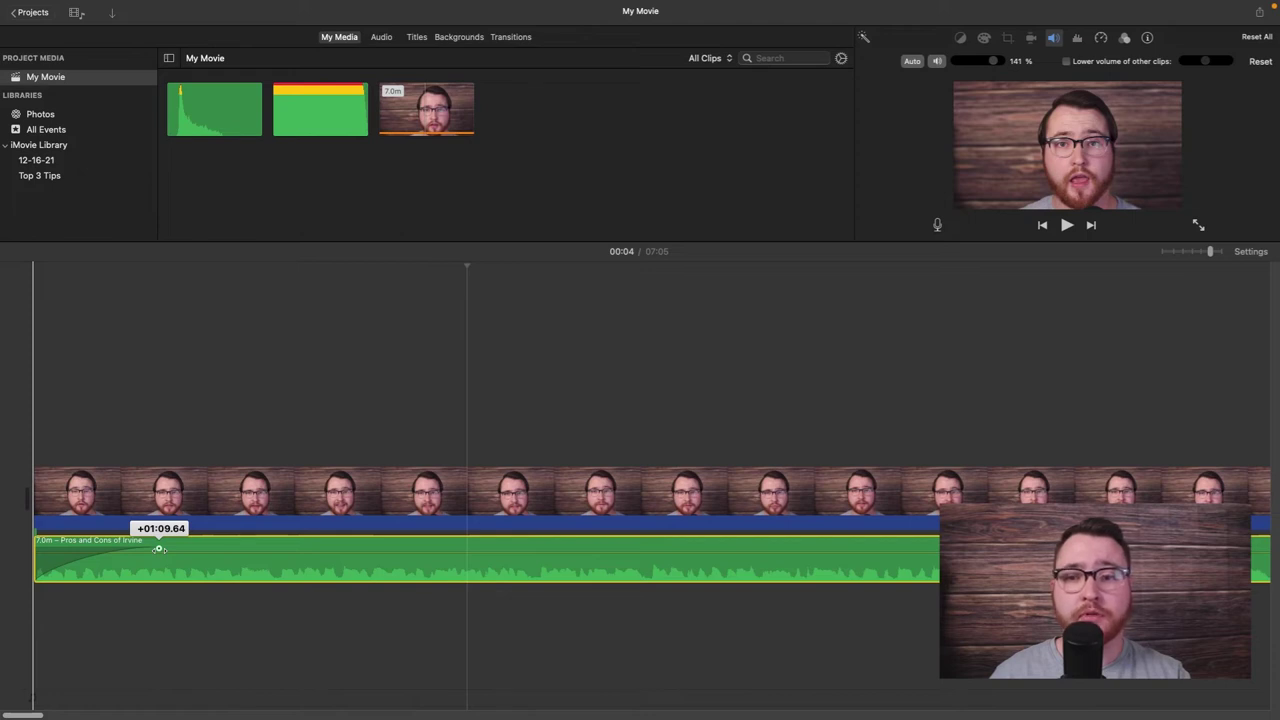
drag(160, 550, 36, 550)
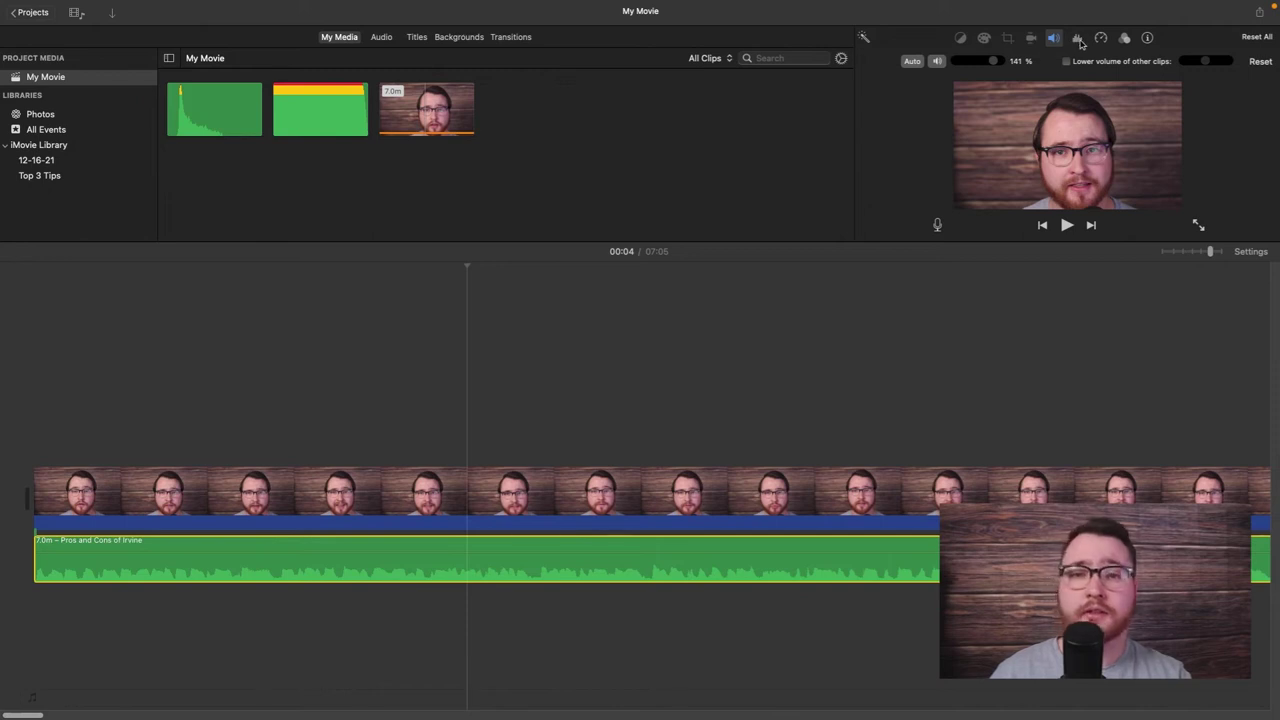
Review the noise reduction and equalizer presets for the detached audio clip, keeping the equalizer at Flat
click(1078, 39)
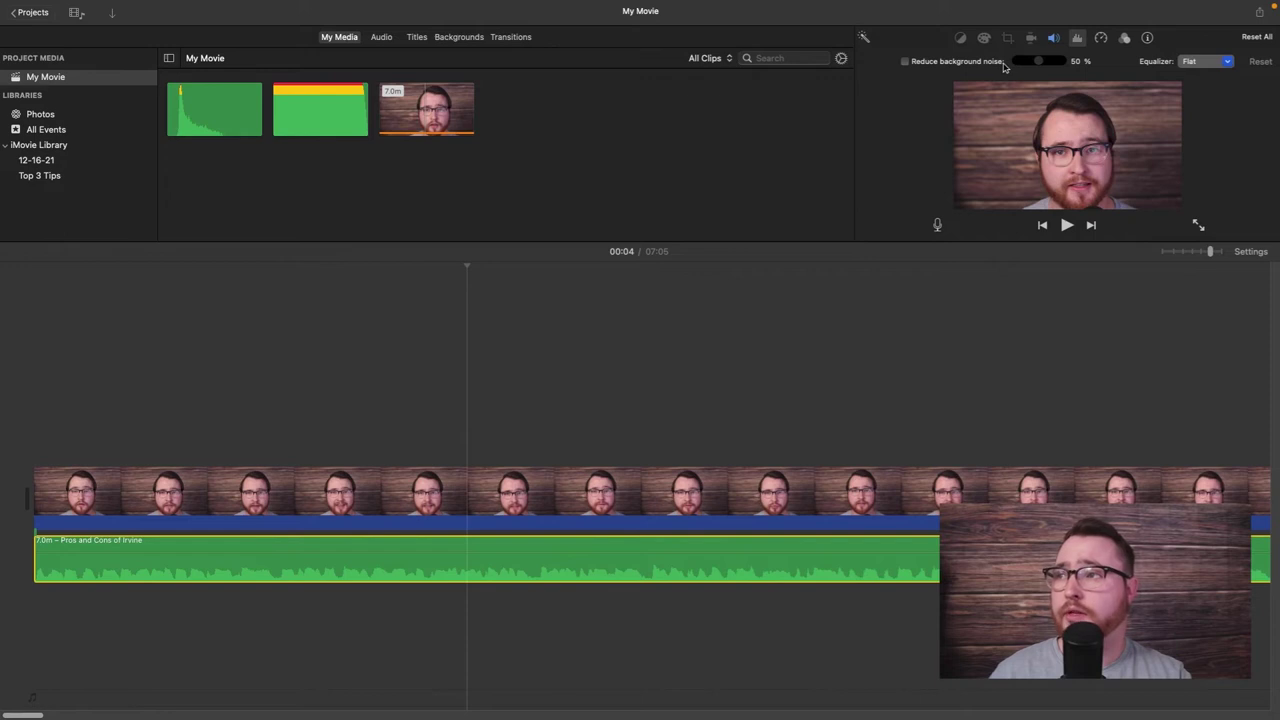
click(1190, 64)
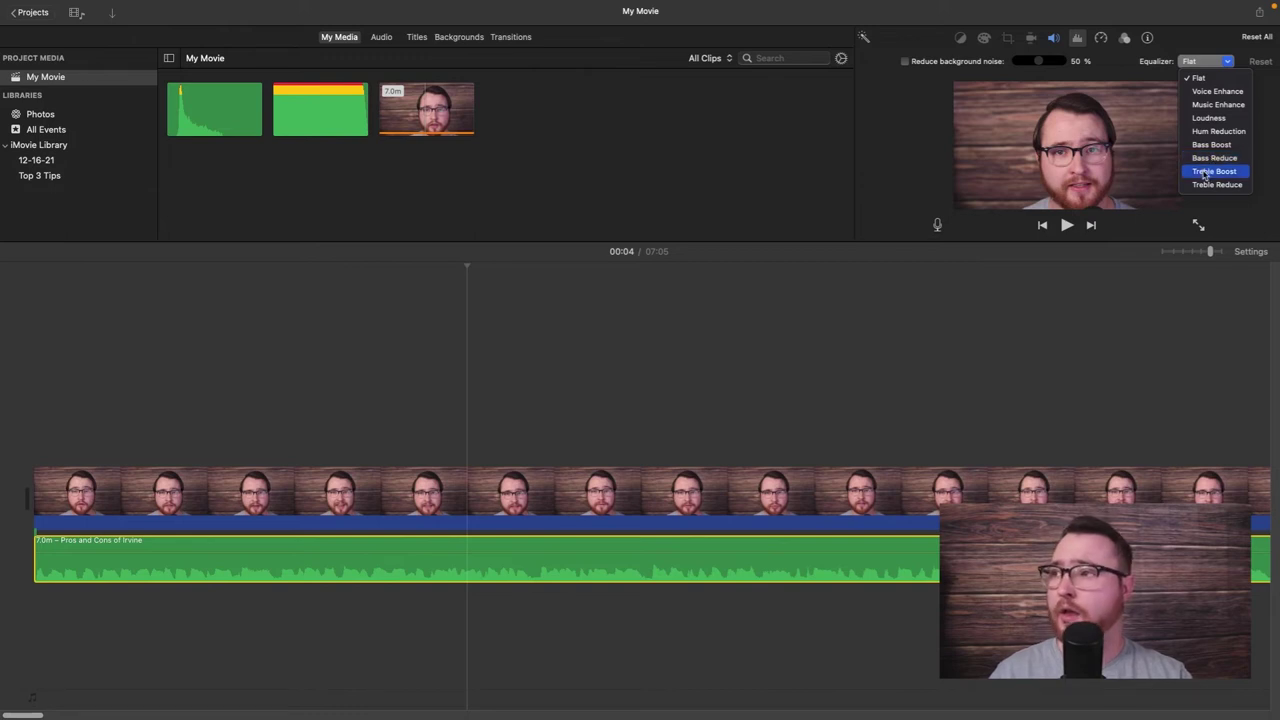
click(1199, 77)
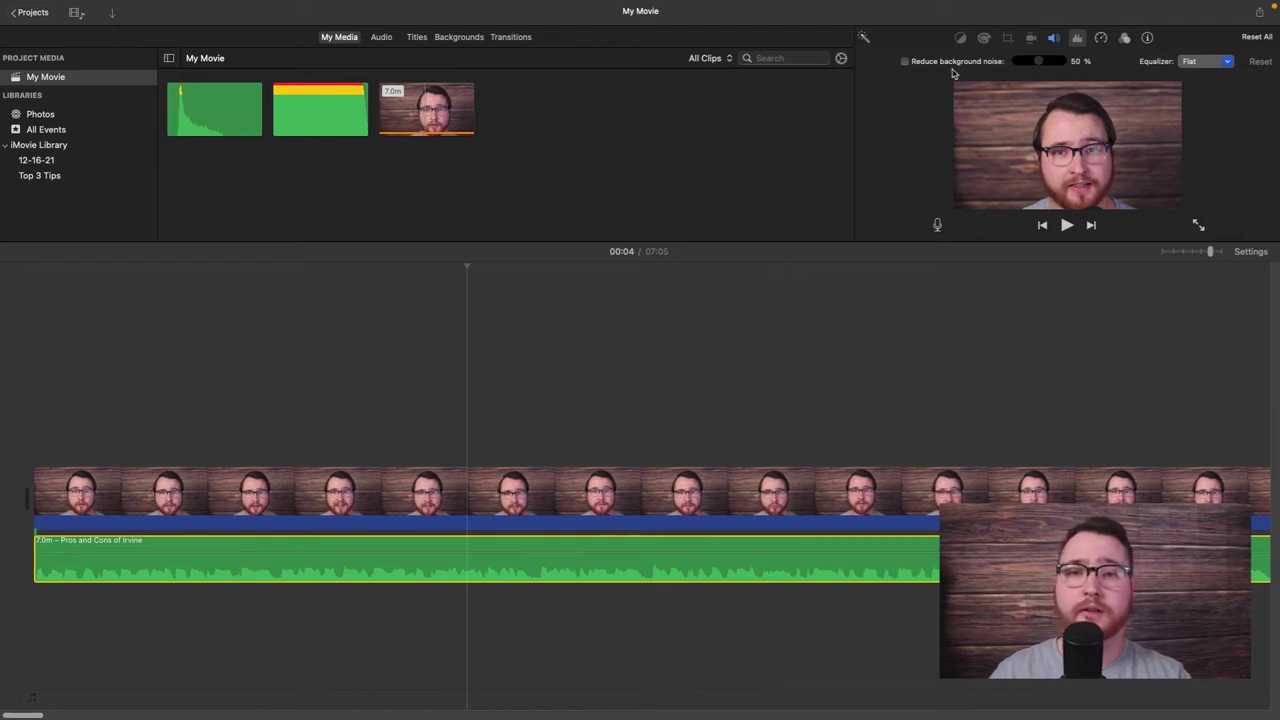
Examine the playback speed options available for the detached audio clip without changing the speed
click(1101, 38)
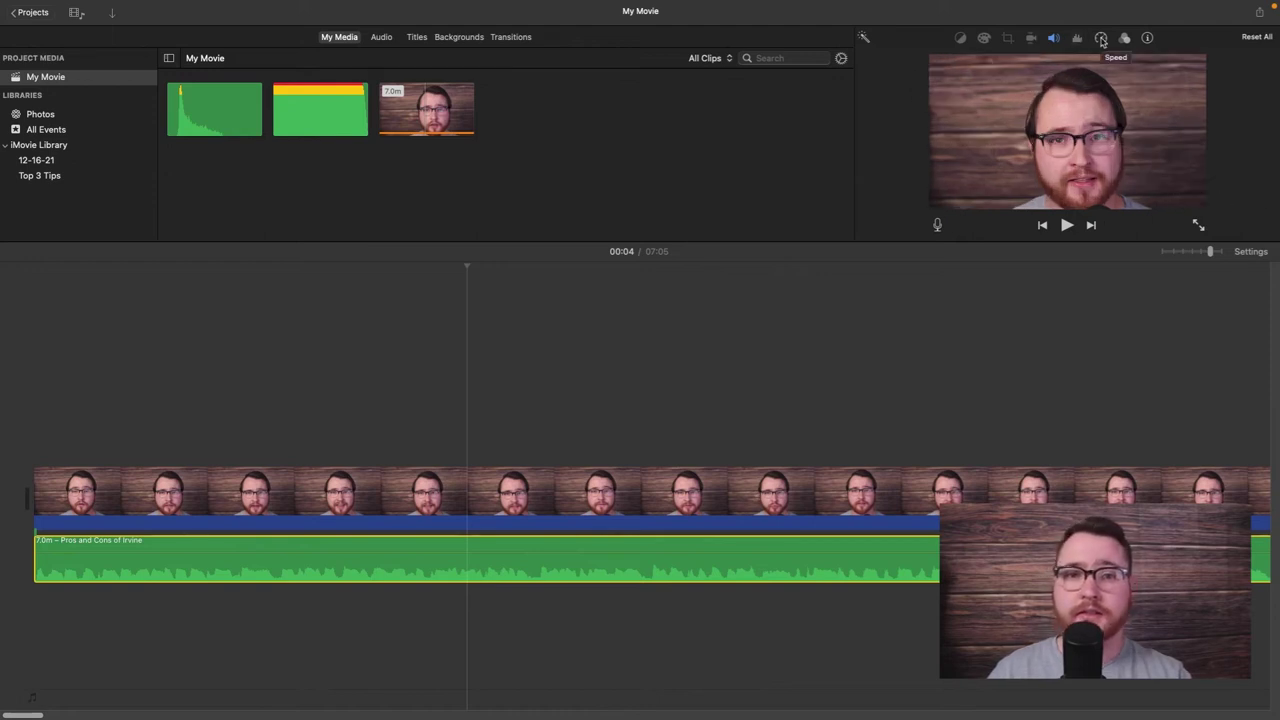
click(1101, 38)
click(1101, 38)
click(1101, 38)
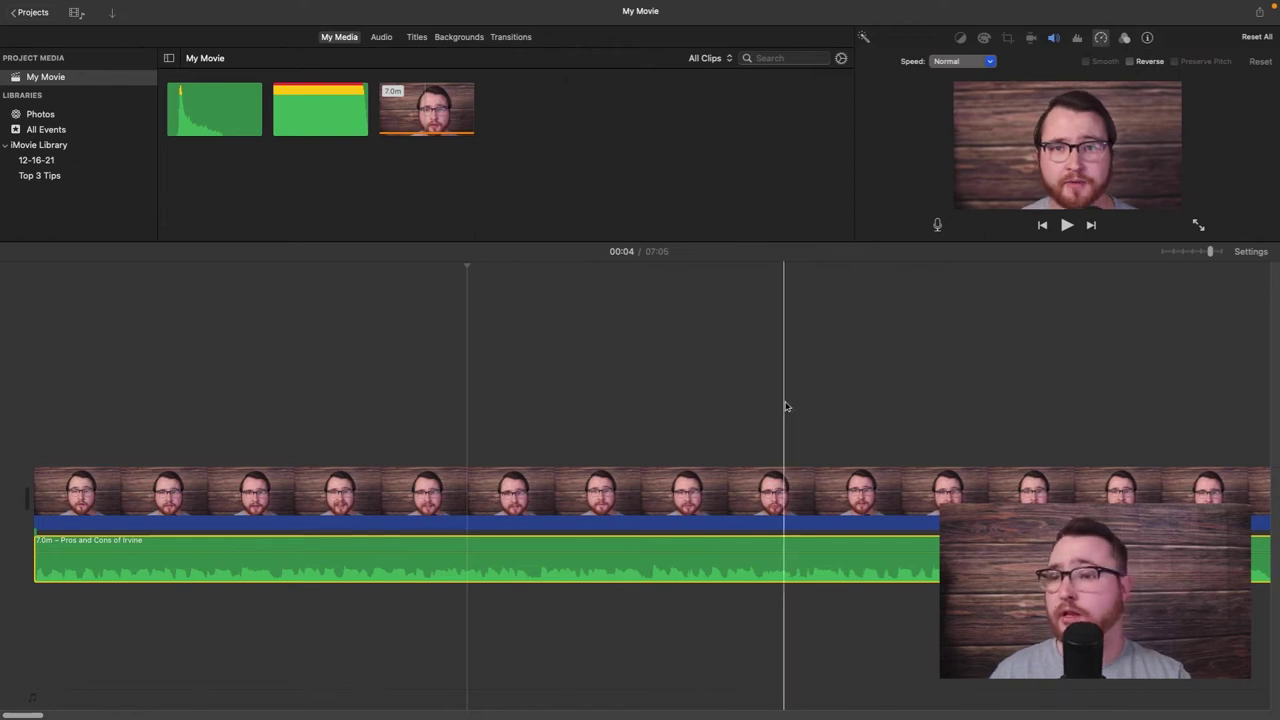
click(958, 62)
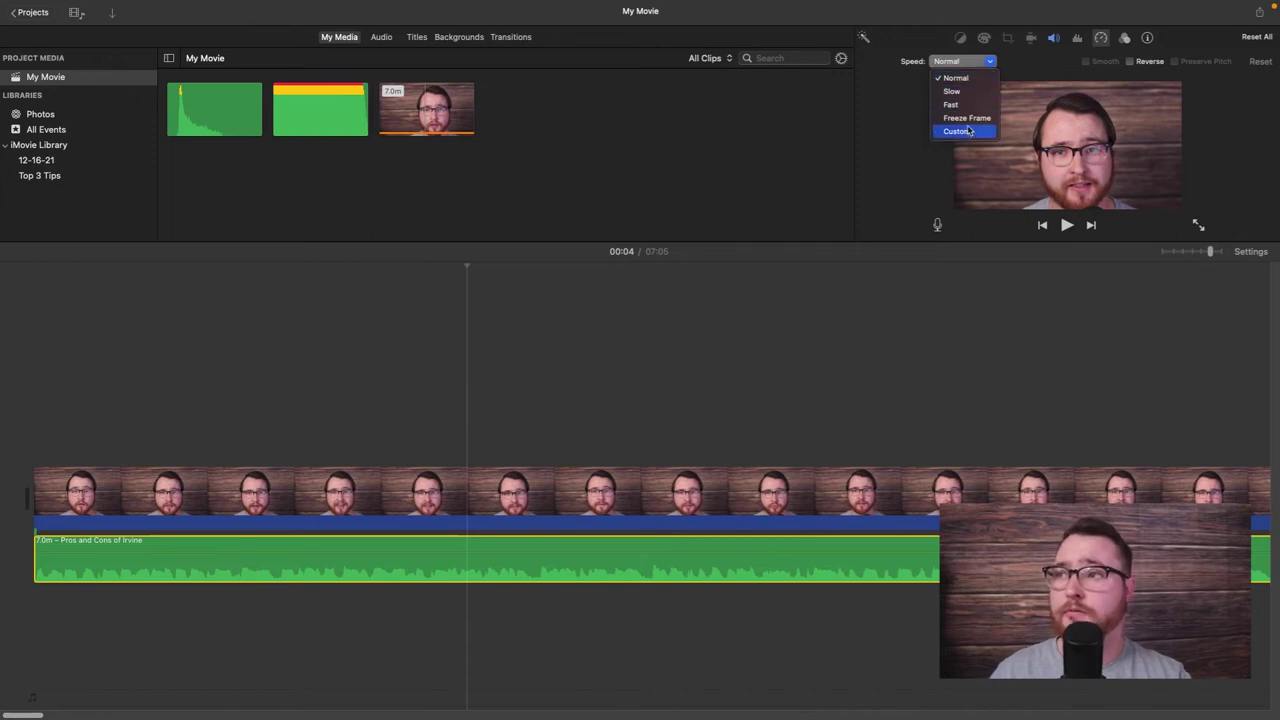
click(979, 67)
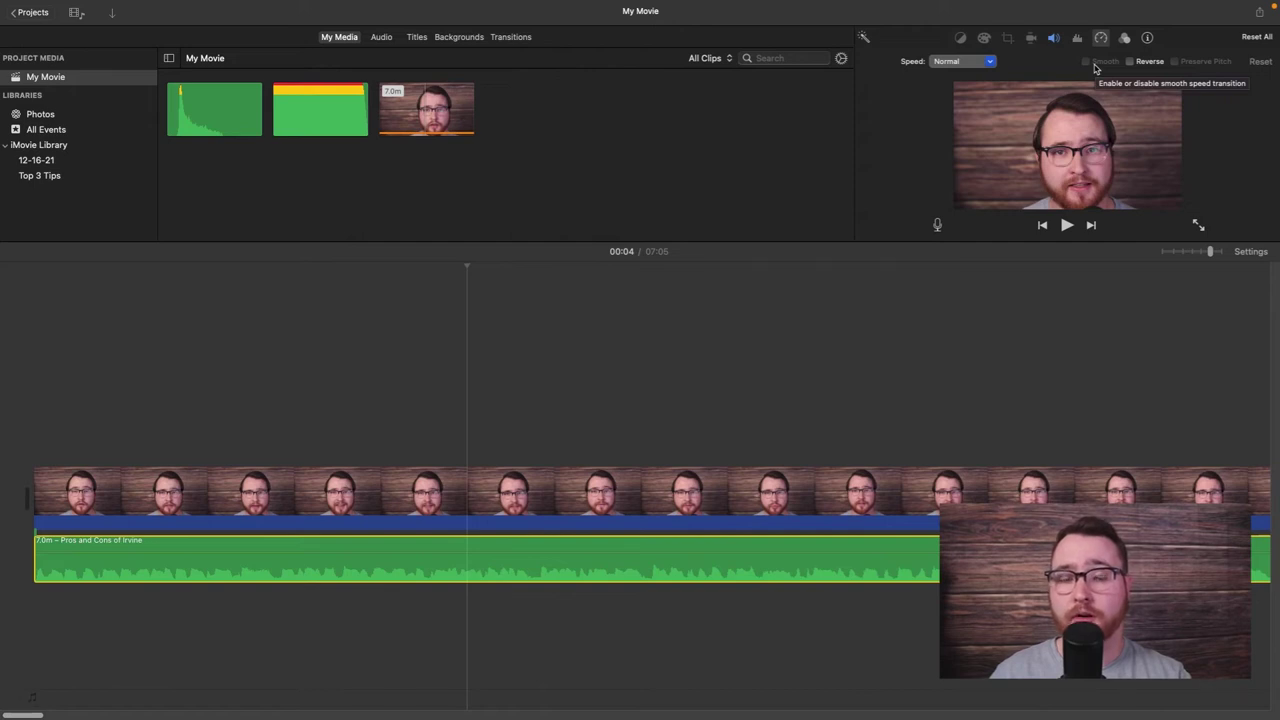
click(962, 61)
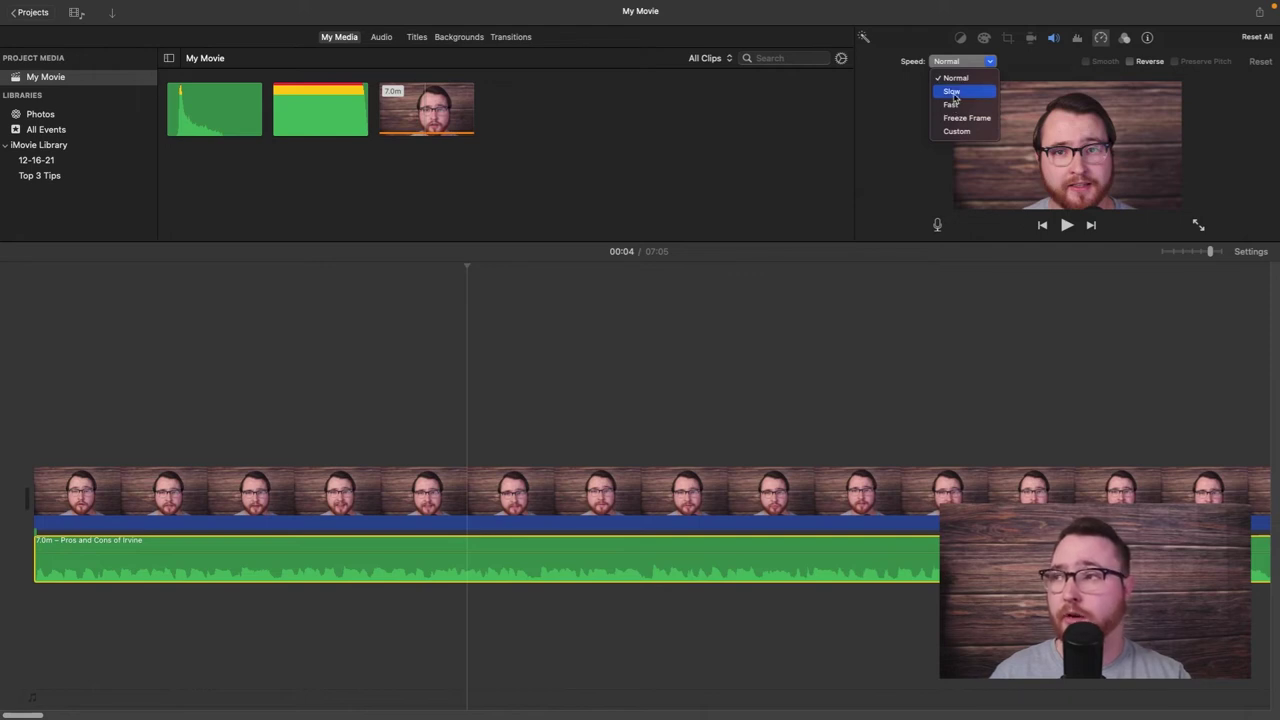
click(1018, 69)
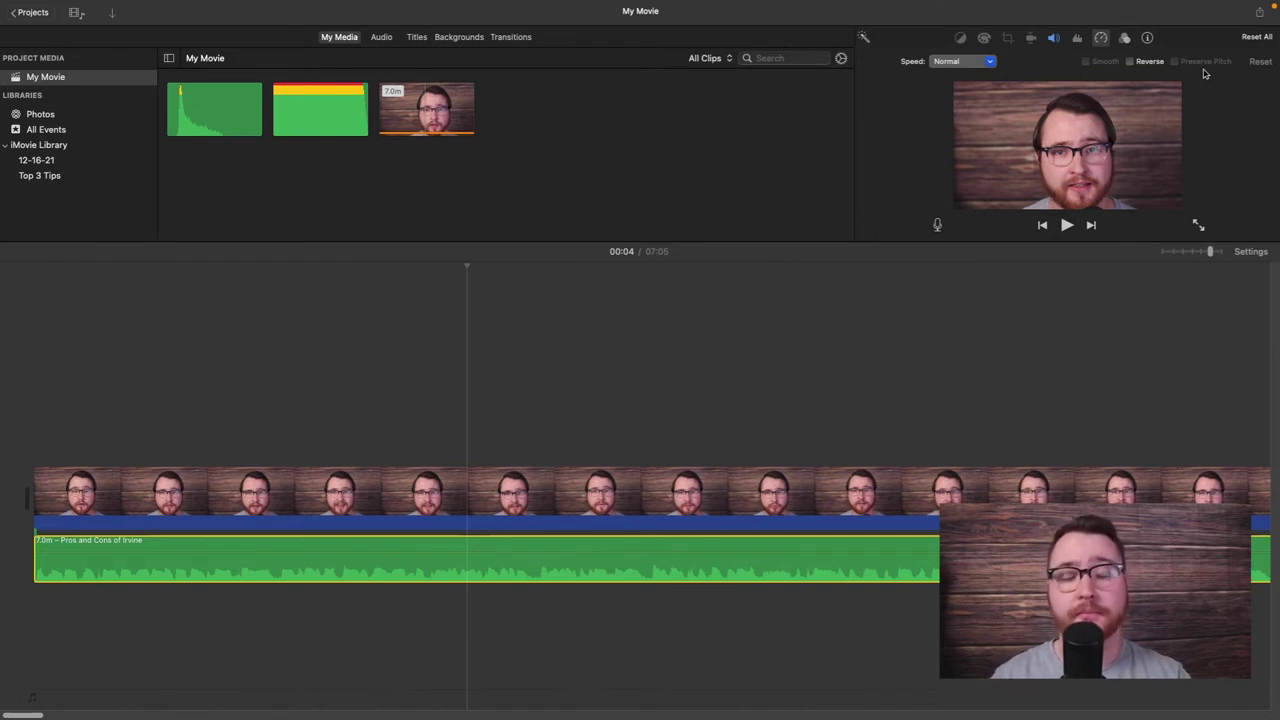
Examine the audio effects available for the detached audio clip, moving the effect chooser aside
click(1124, 40)
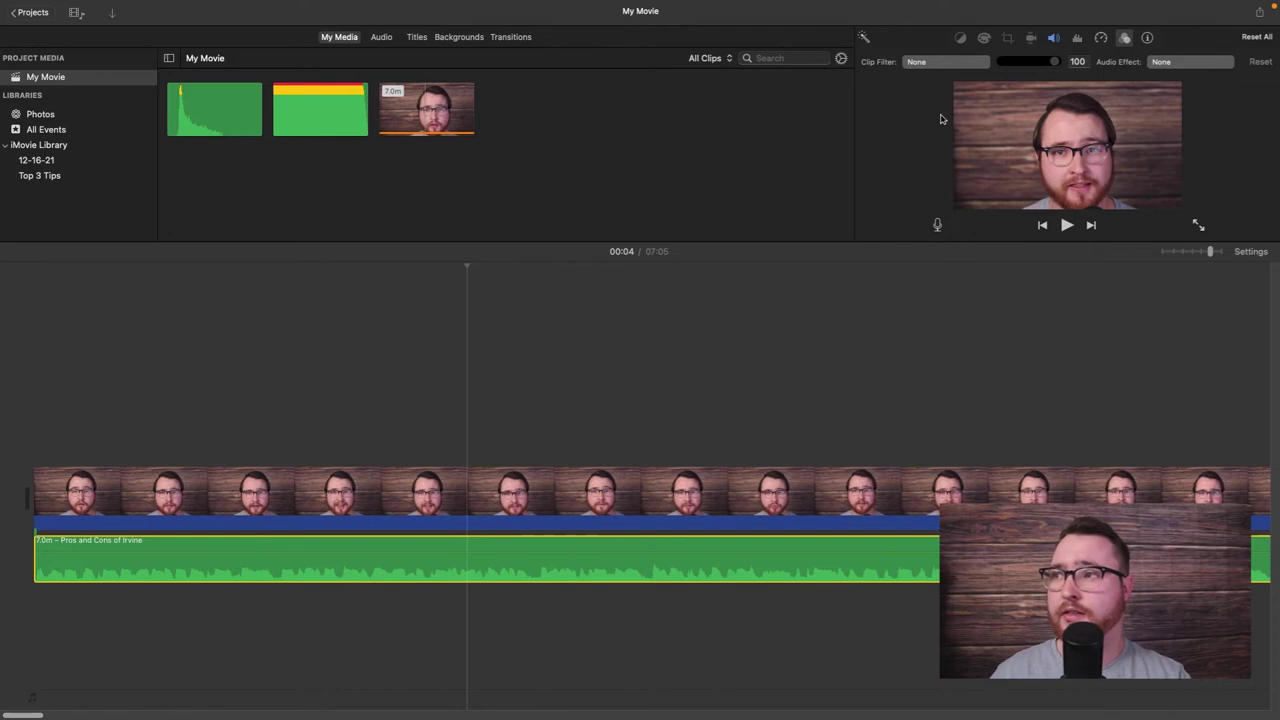
click(1174, 63)
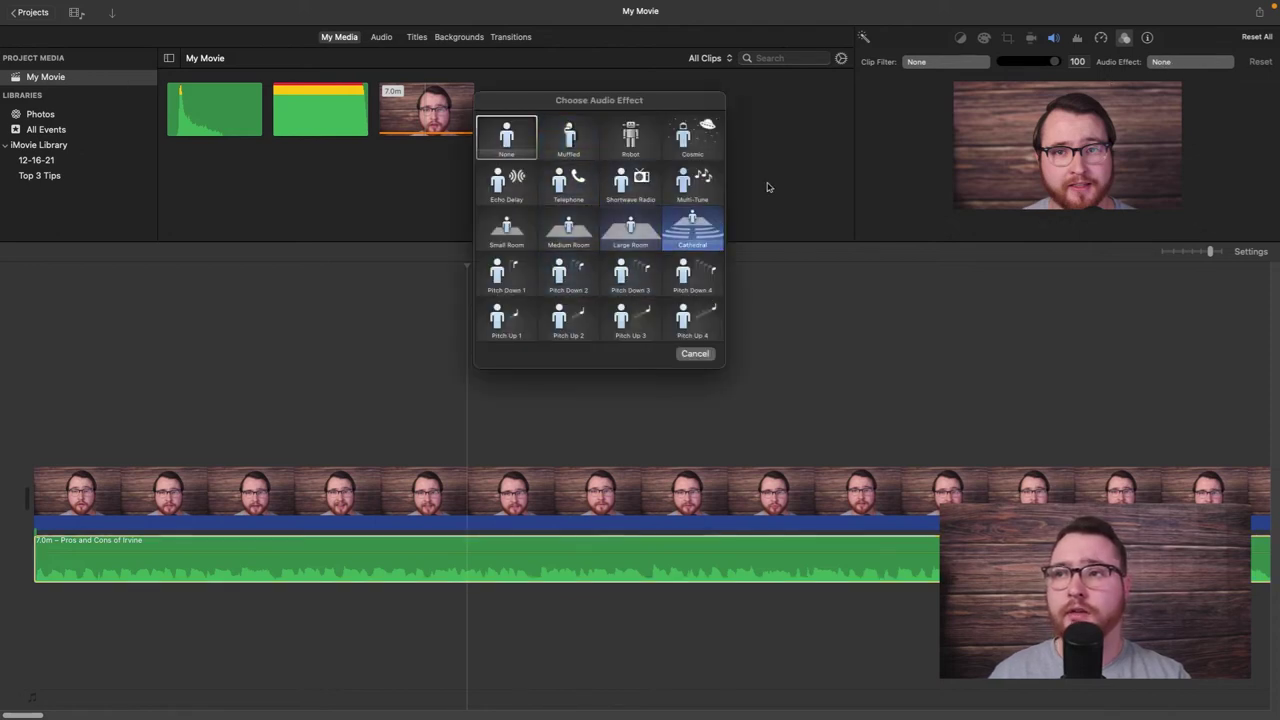
drag(656, 103, 712, 103)
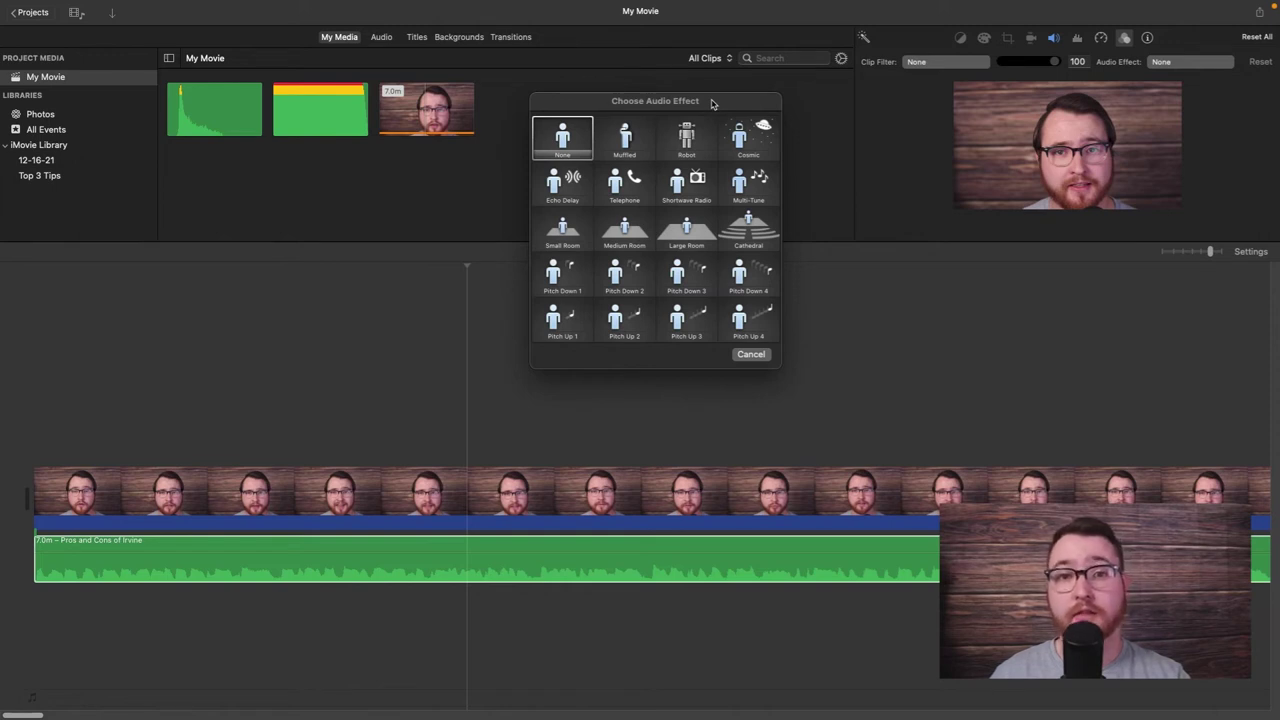
drag(712, 103, 723, 102)
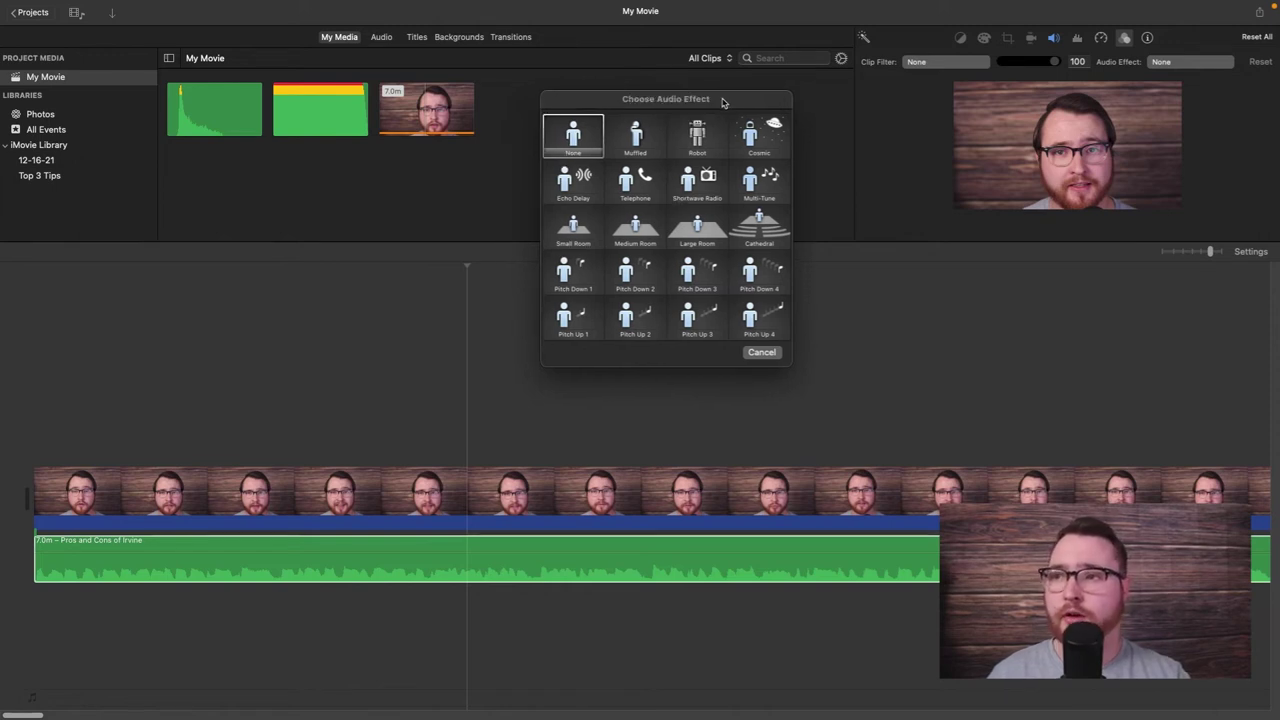
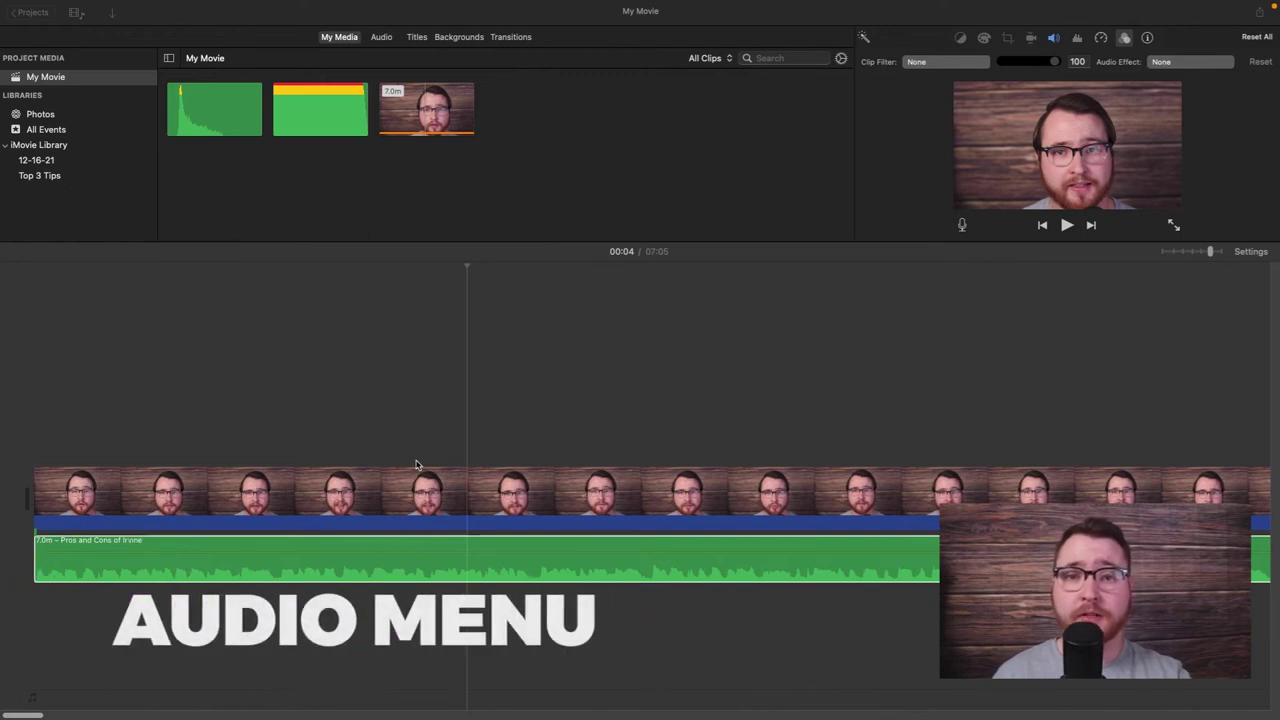
Browse the songs in the Music library of the audio browser
click(306, 148)
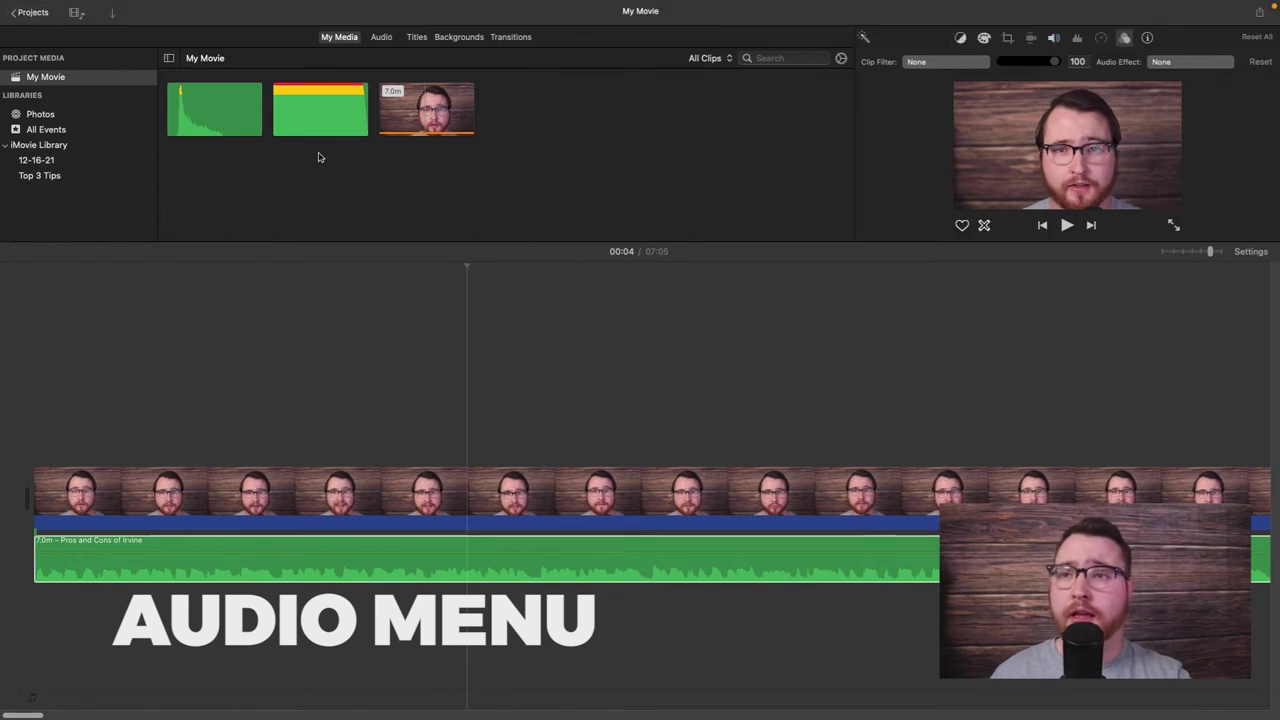
click(381, 37)
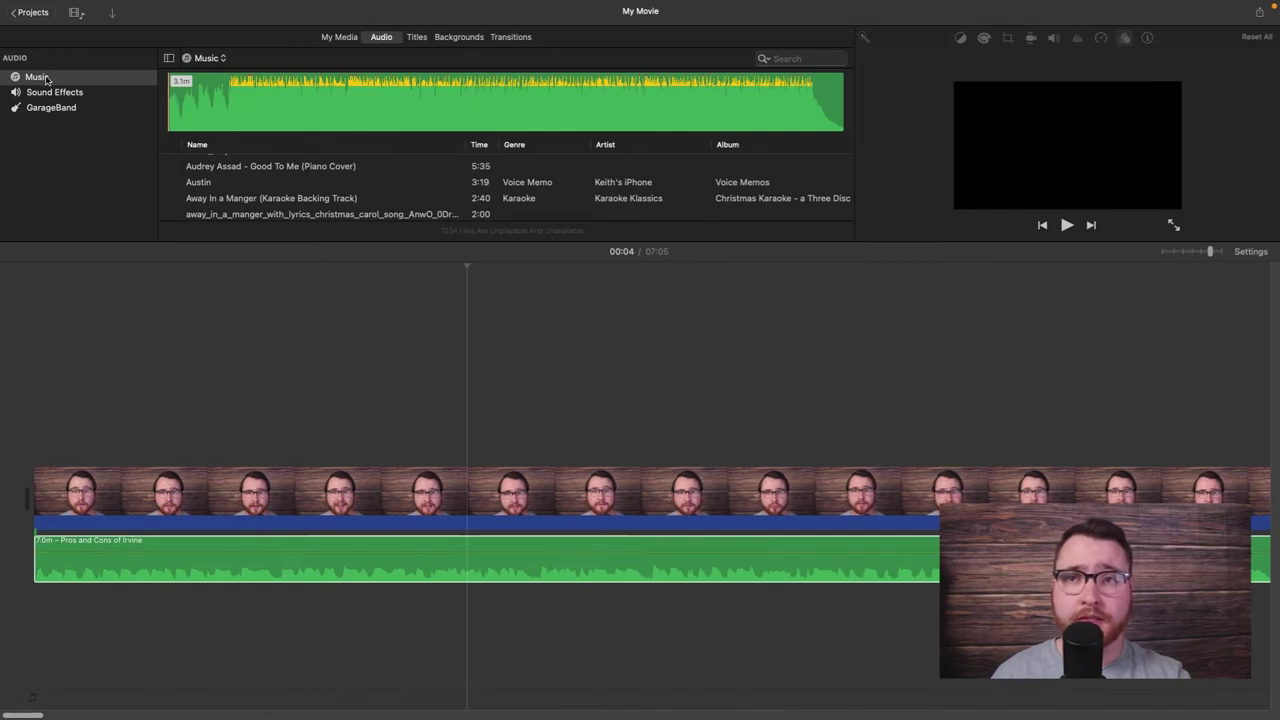
scroll(308, 205, up, 3)
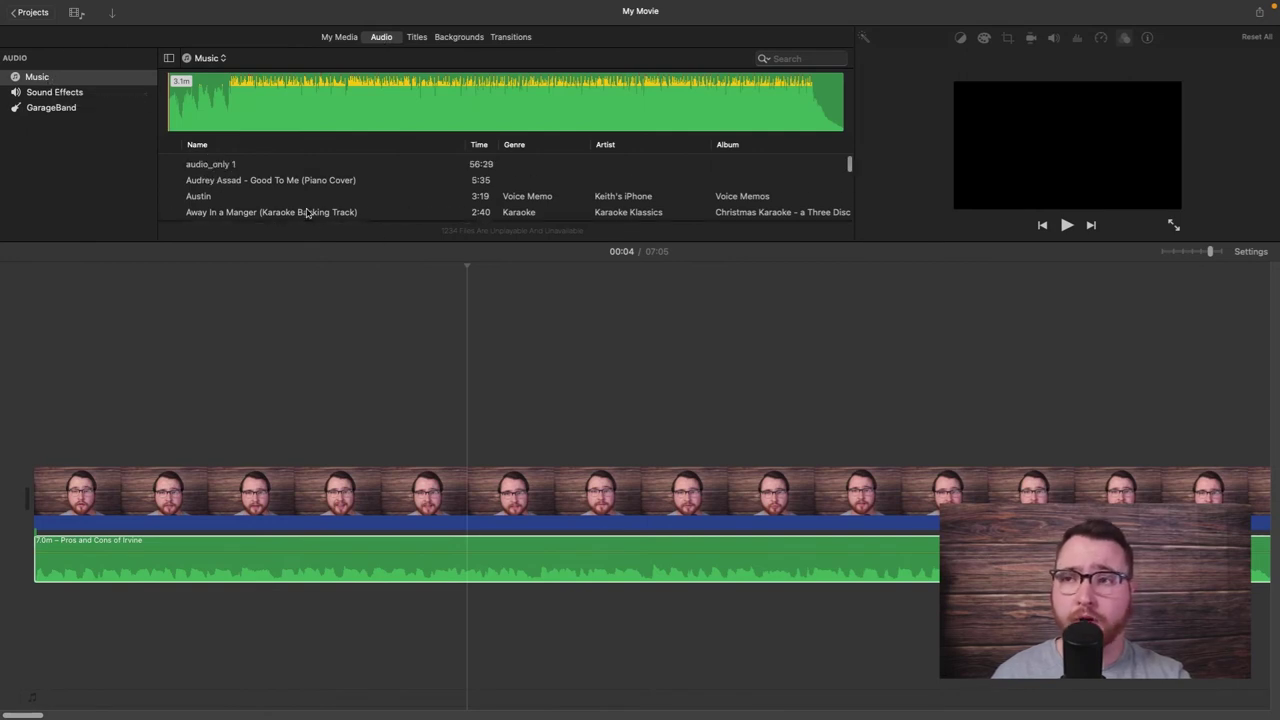
scroll(308, 210, down, 15)
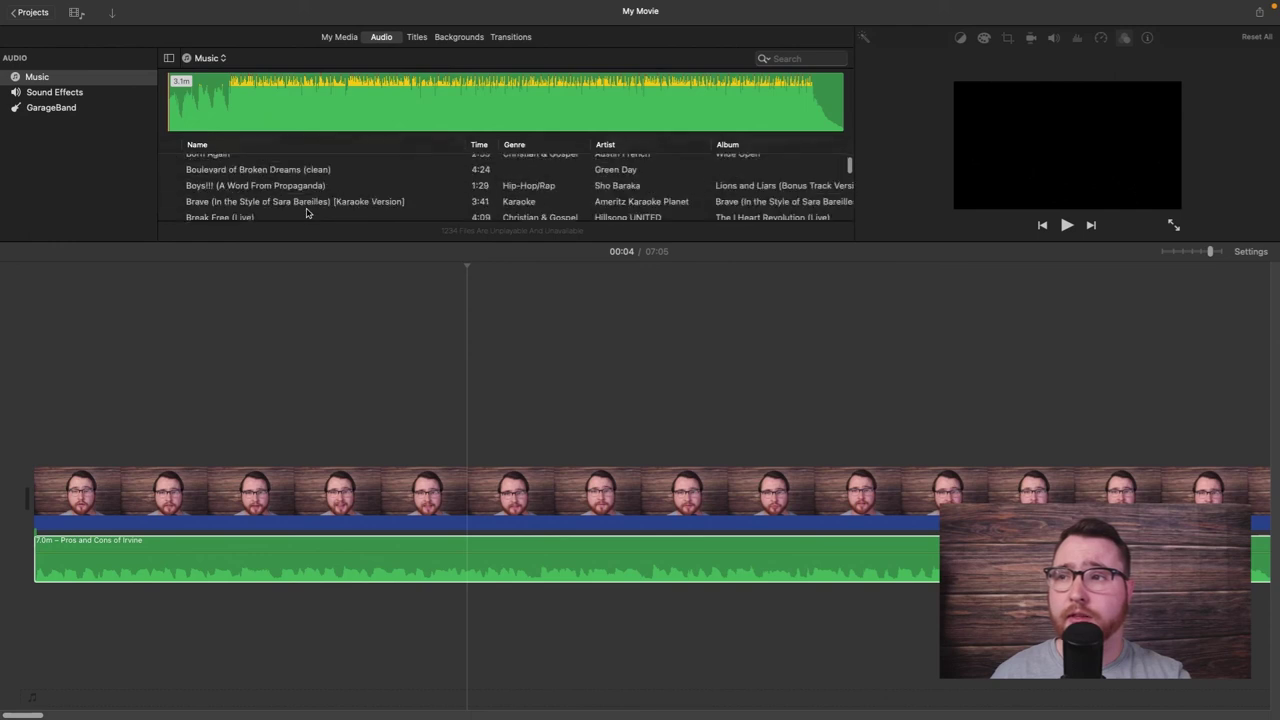
scroll(308, 212, down, 15)
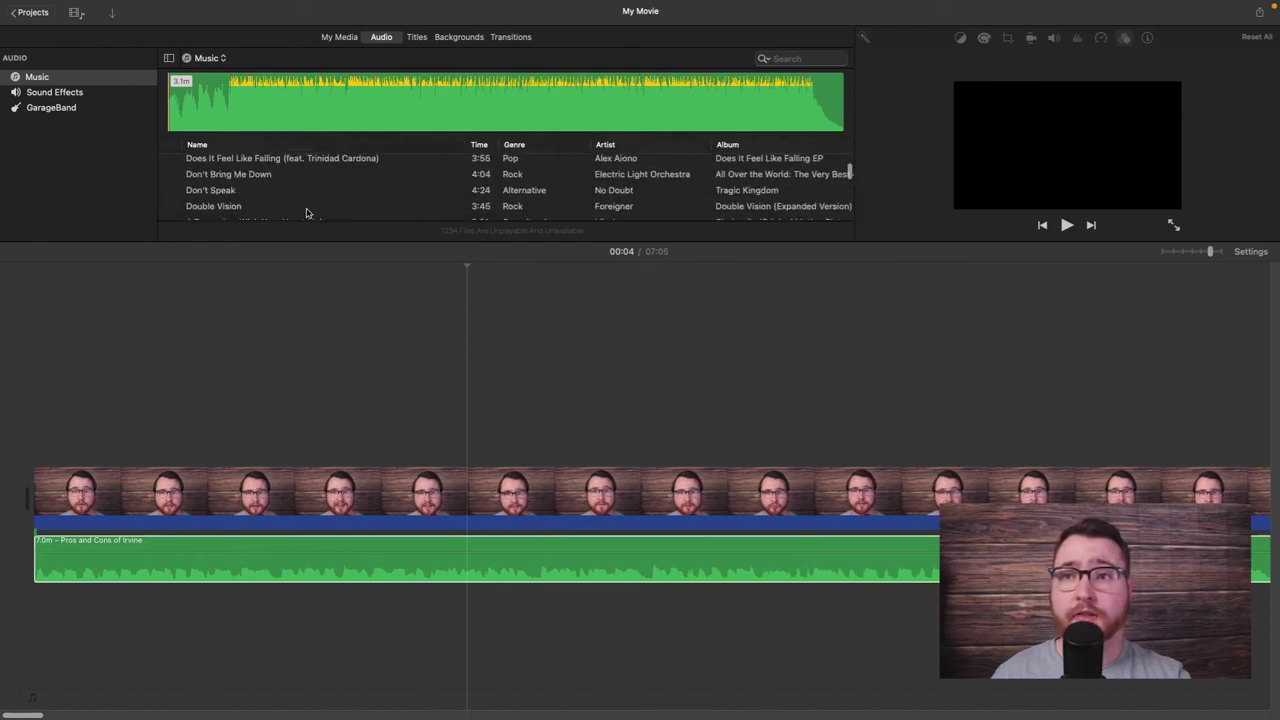
scroll(307, 213, down, 8)
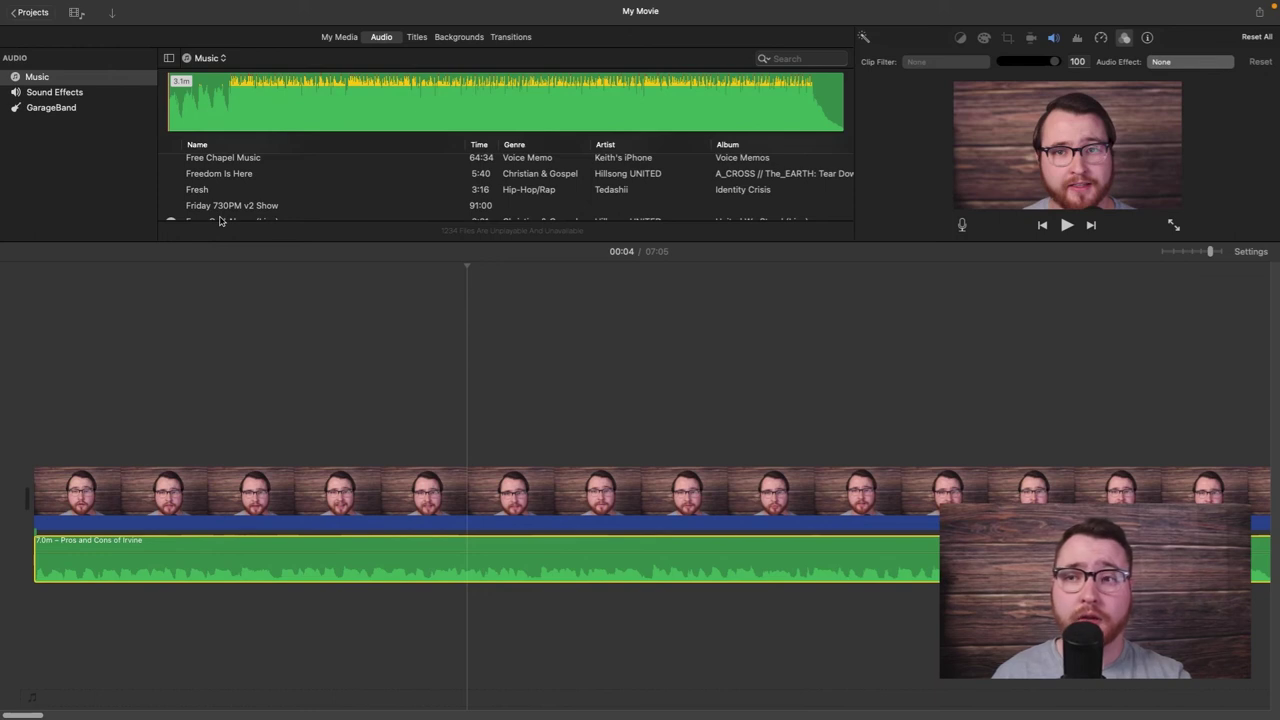
scroll(220, 221, up, 6)
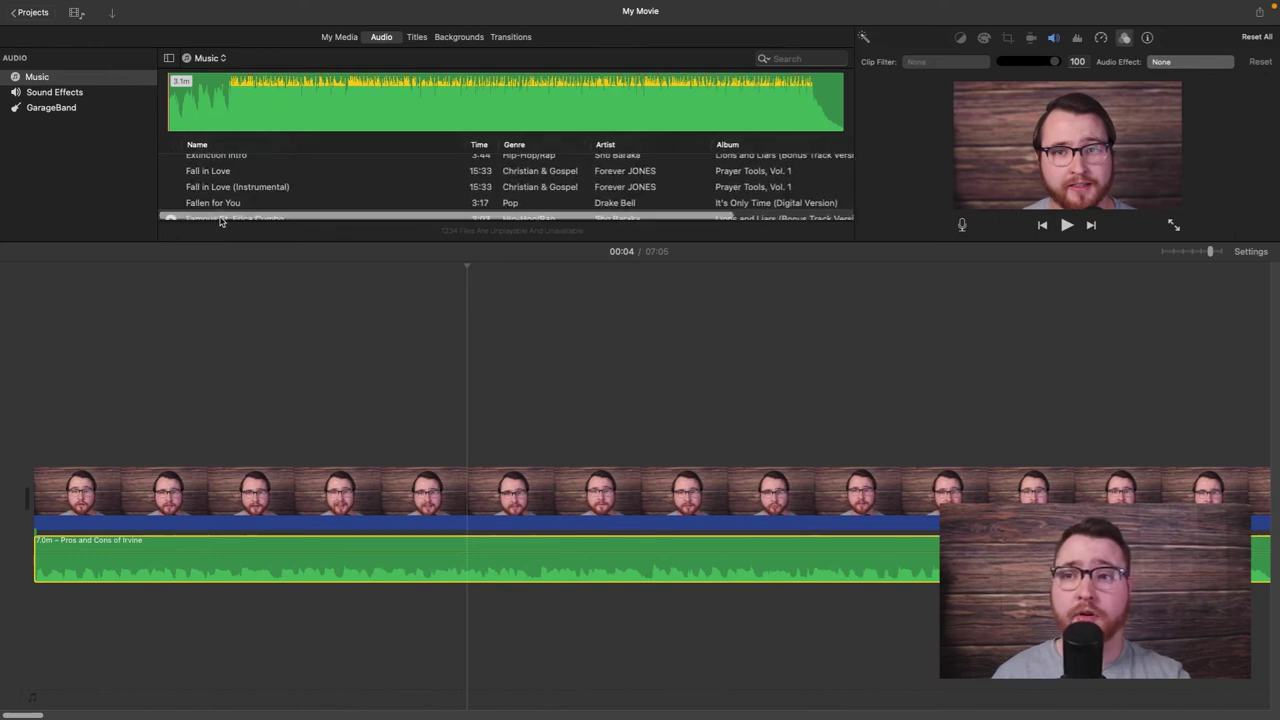
scroll(210, 173, up, 15)
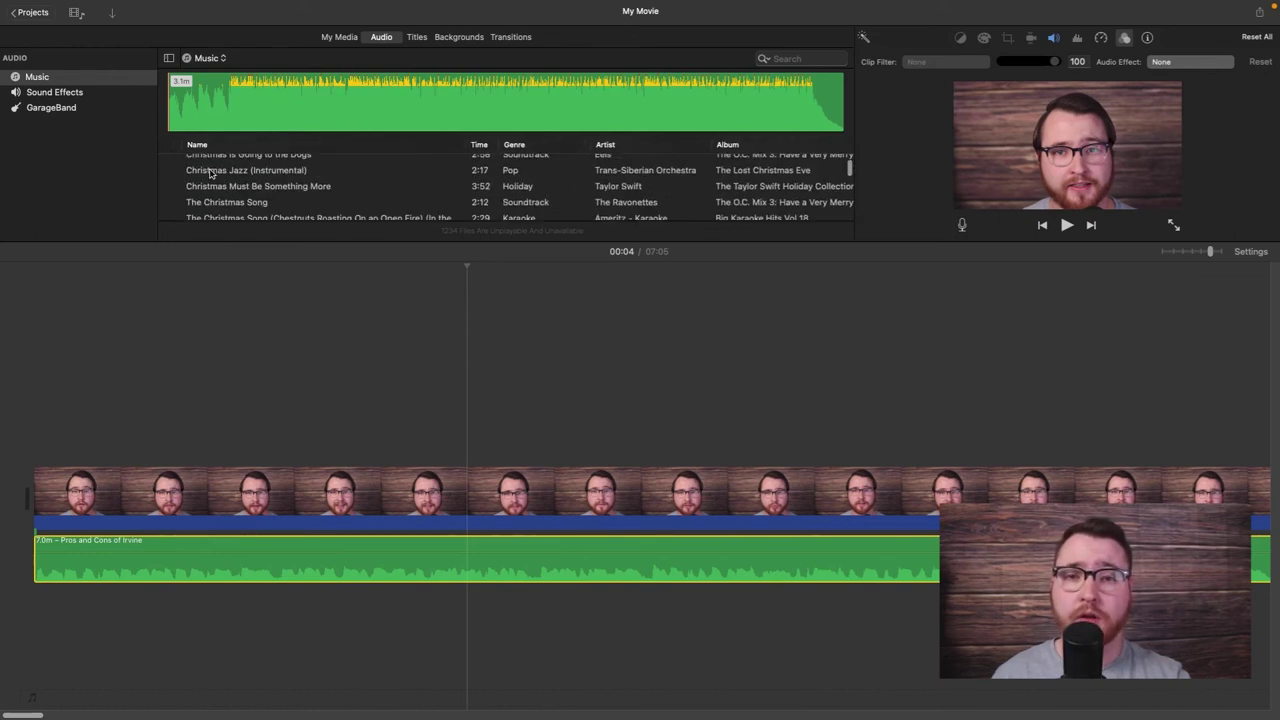
scroll(210, 173, up, 20)
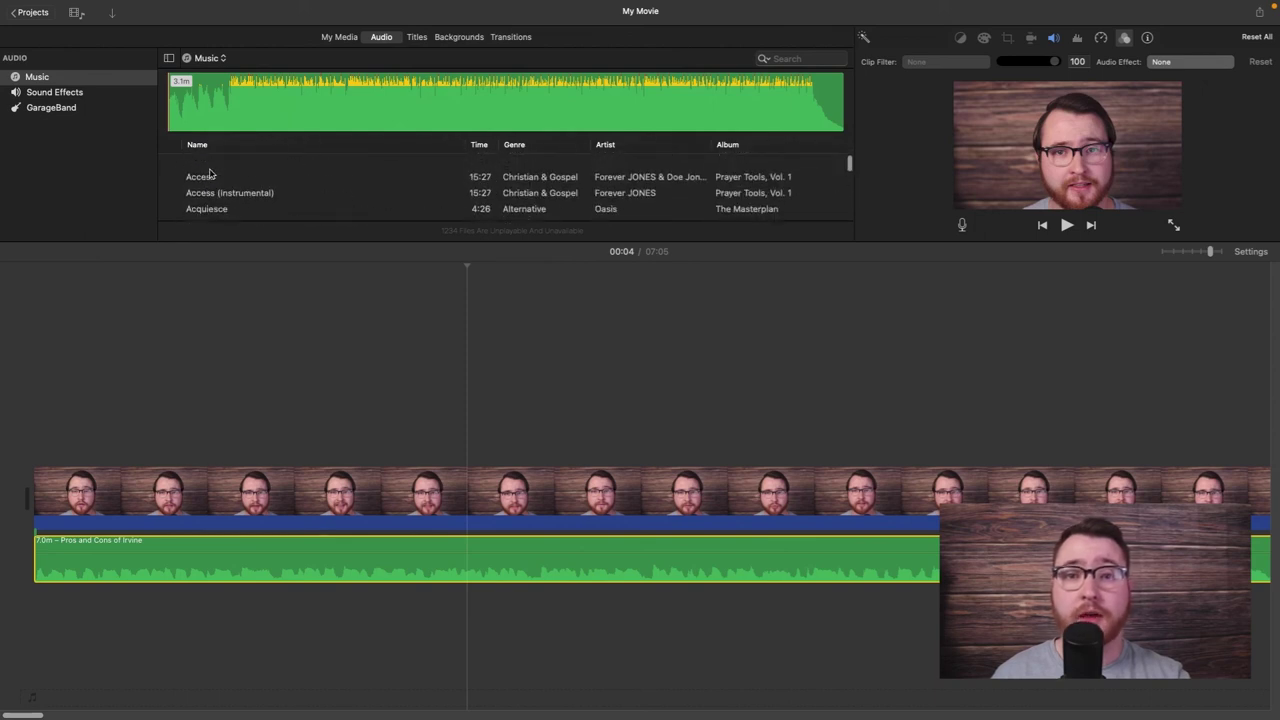
Browse the built-in Sound Effects collection, including its ambience and jingle entries
click(80, 93)
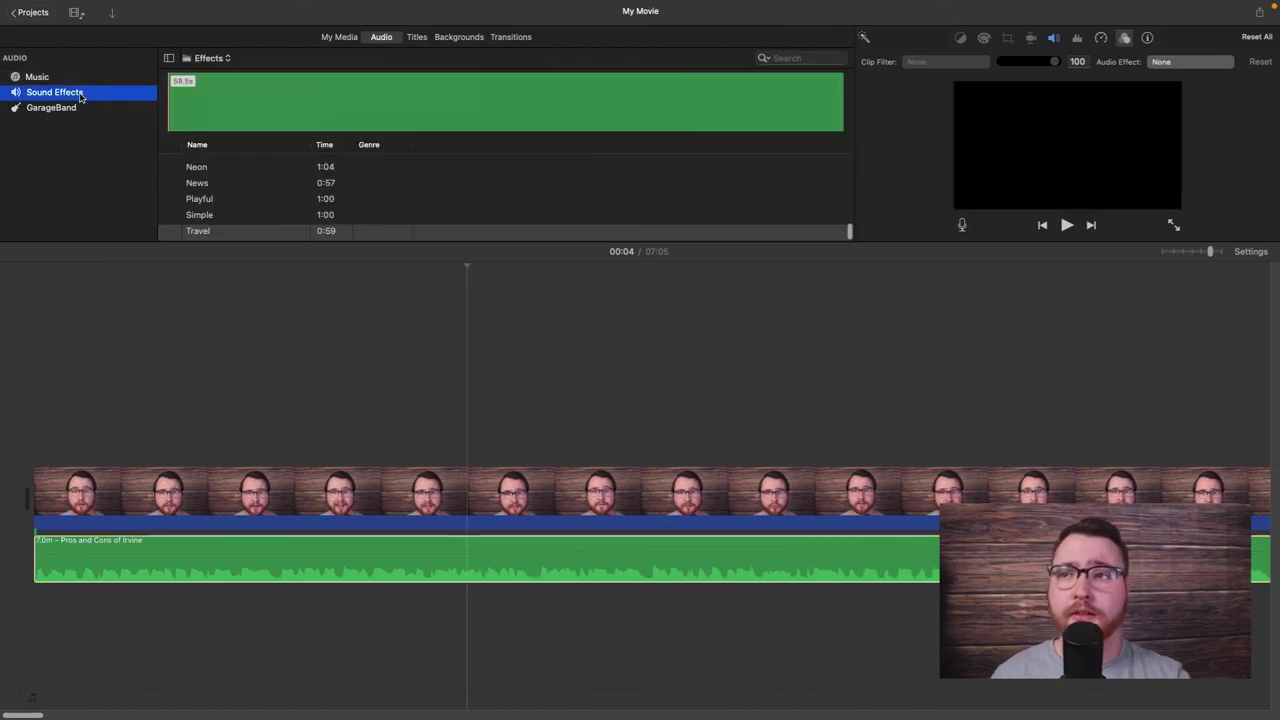
scroll(212, 185, up, 10)
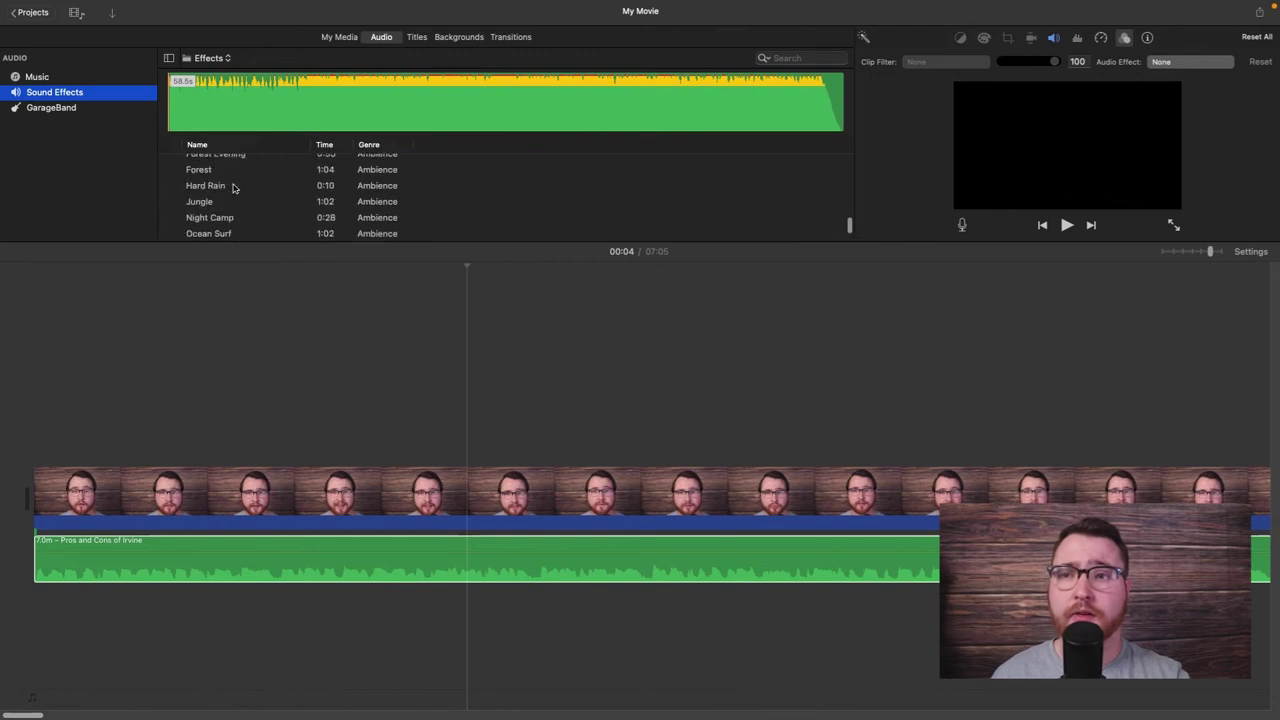
scroll(234, 188, up, 10)
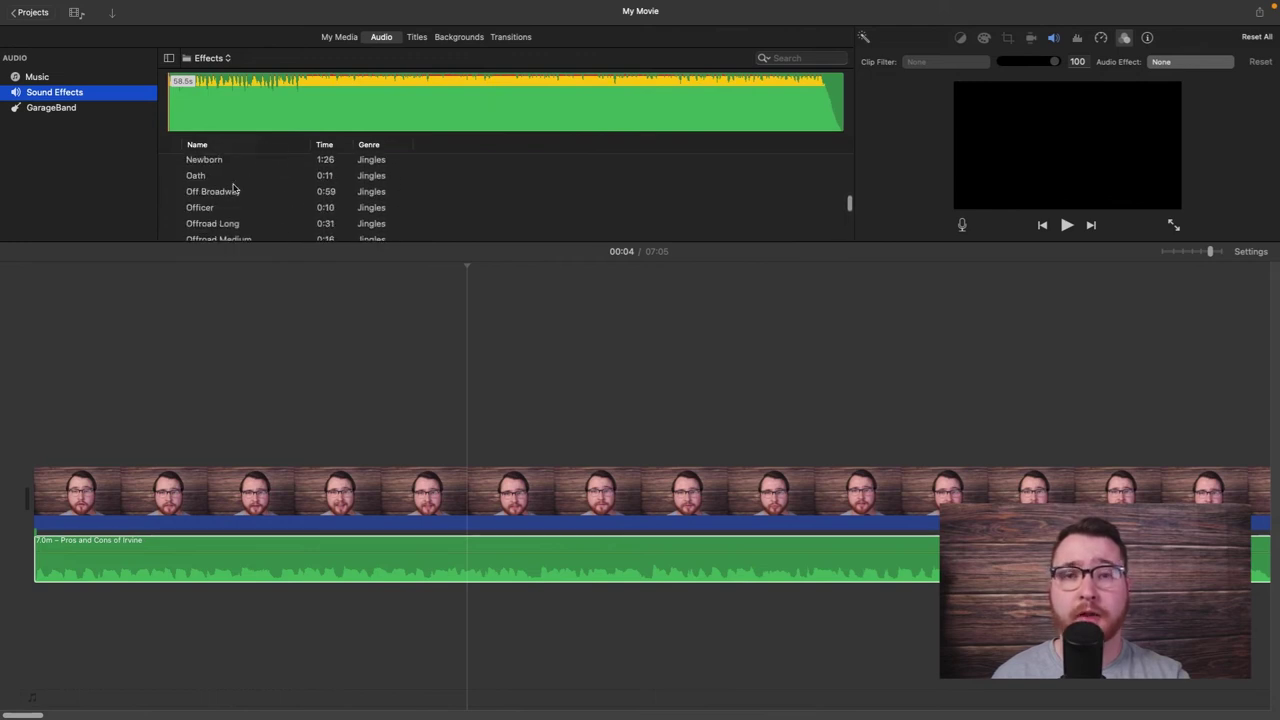
scroll(234, 188, up, 2)
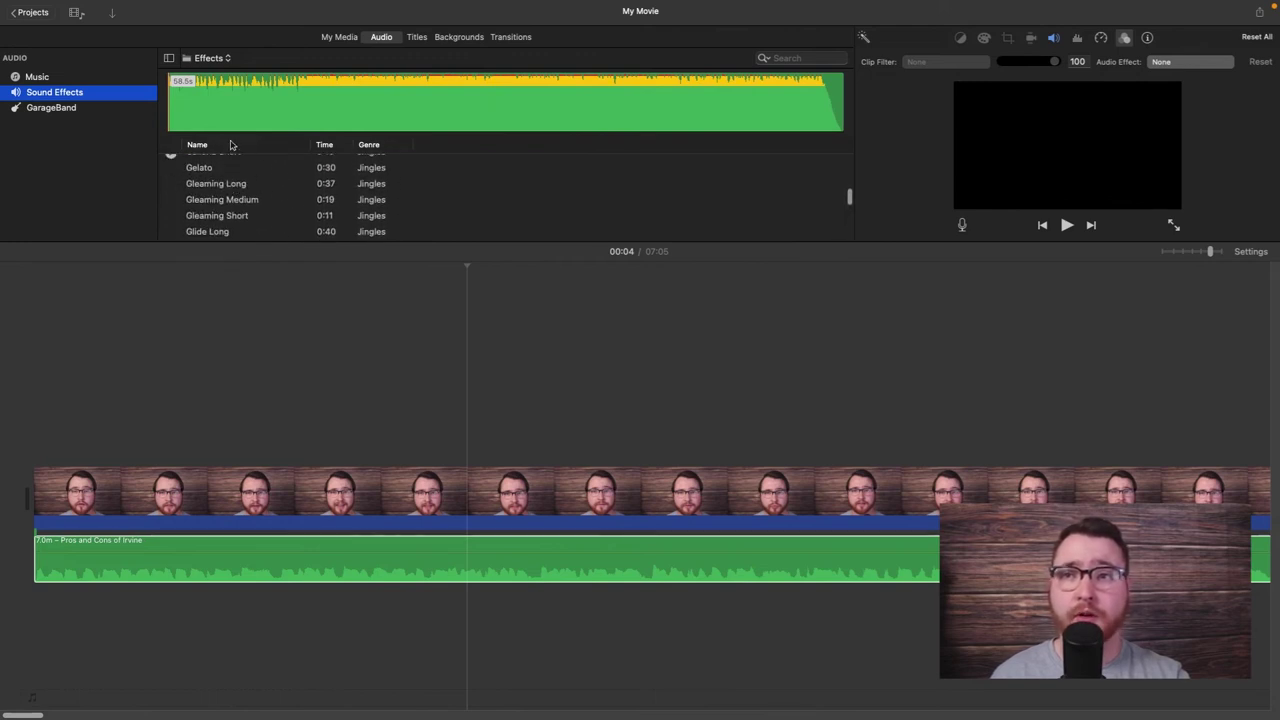
click(224, 100)
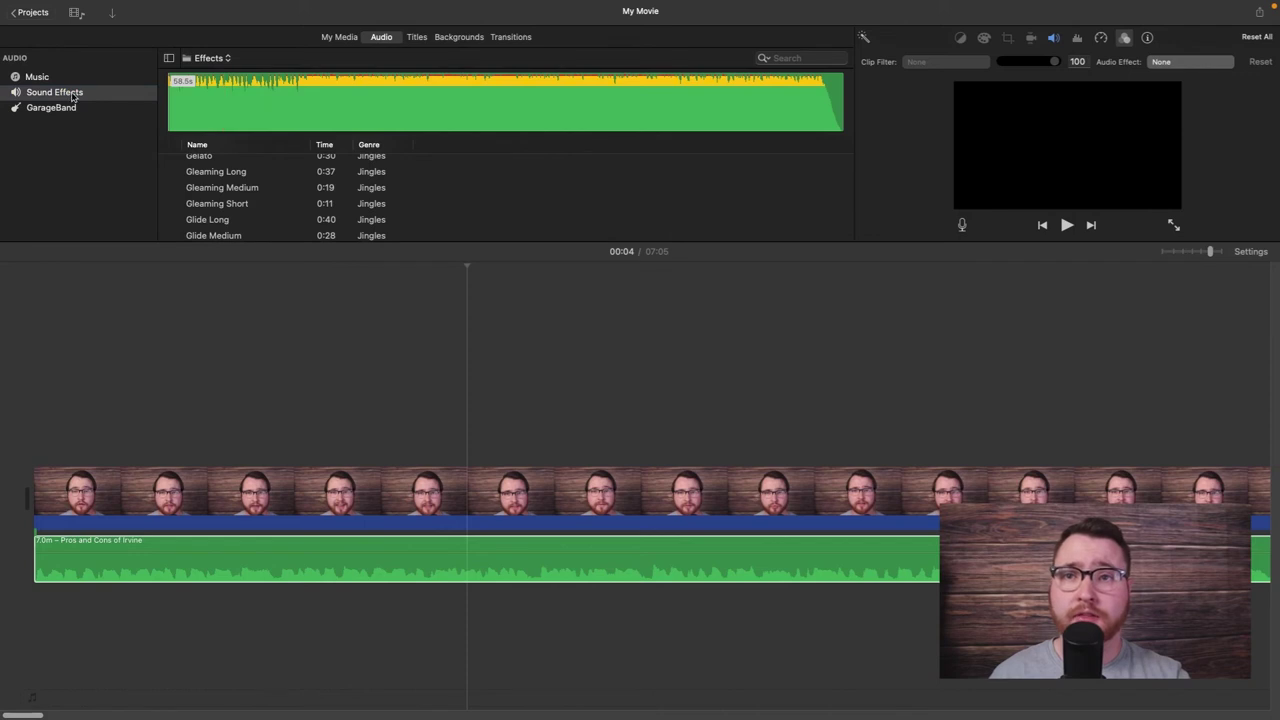
Browse the Sports category of the built-in sound effects
click(212, 59)
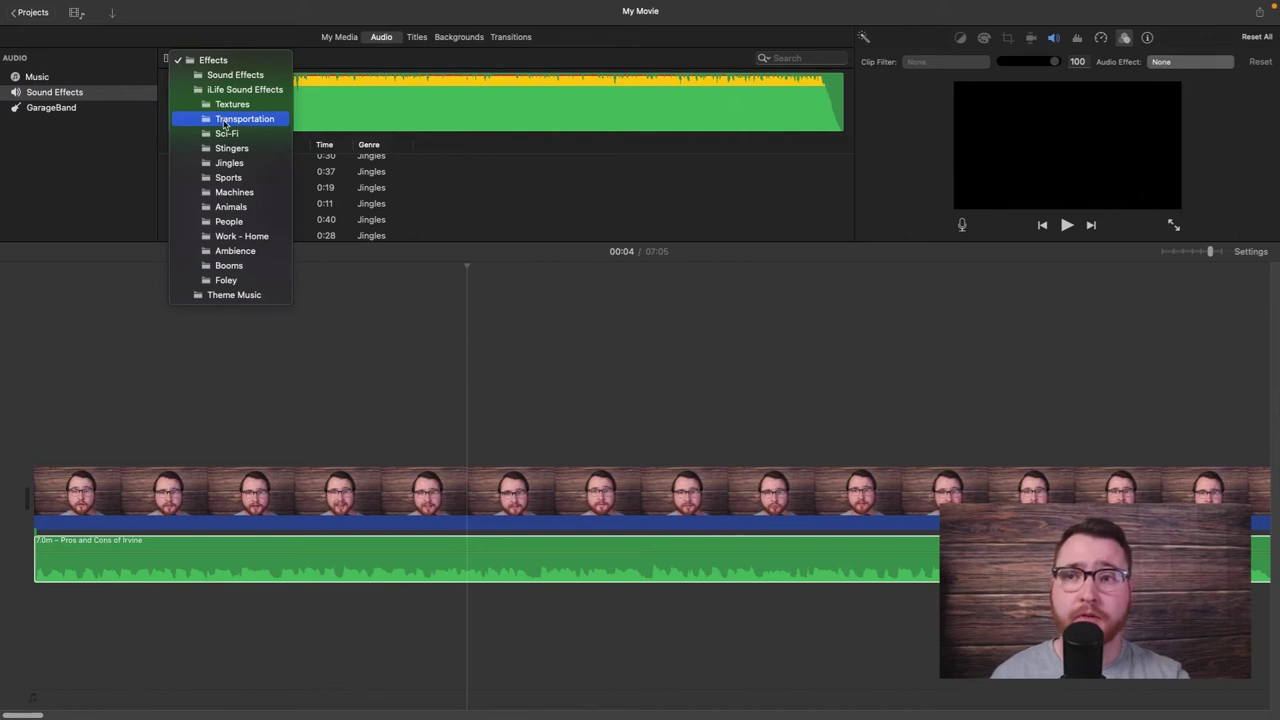
click(229, 178)
scroll(274, 200, down, 2)
scroll(274, 200, up, 2)
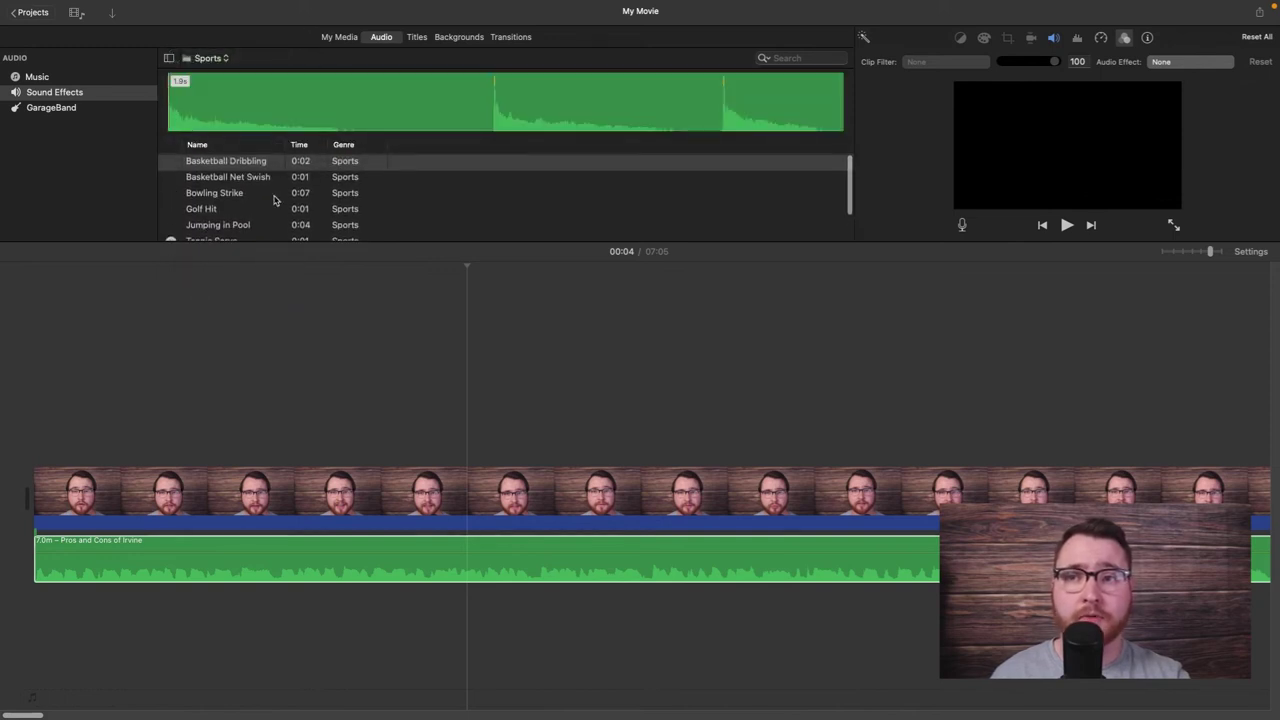
scroll(274, 200, down, 3)
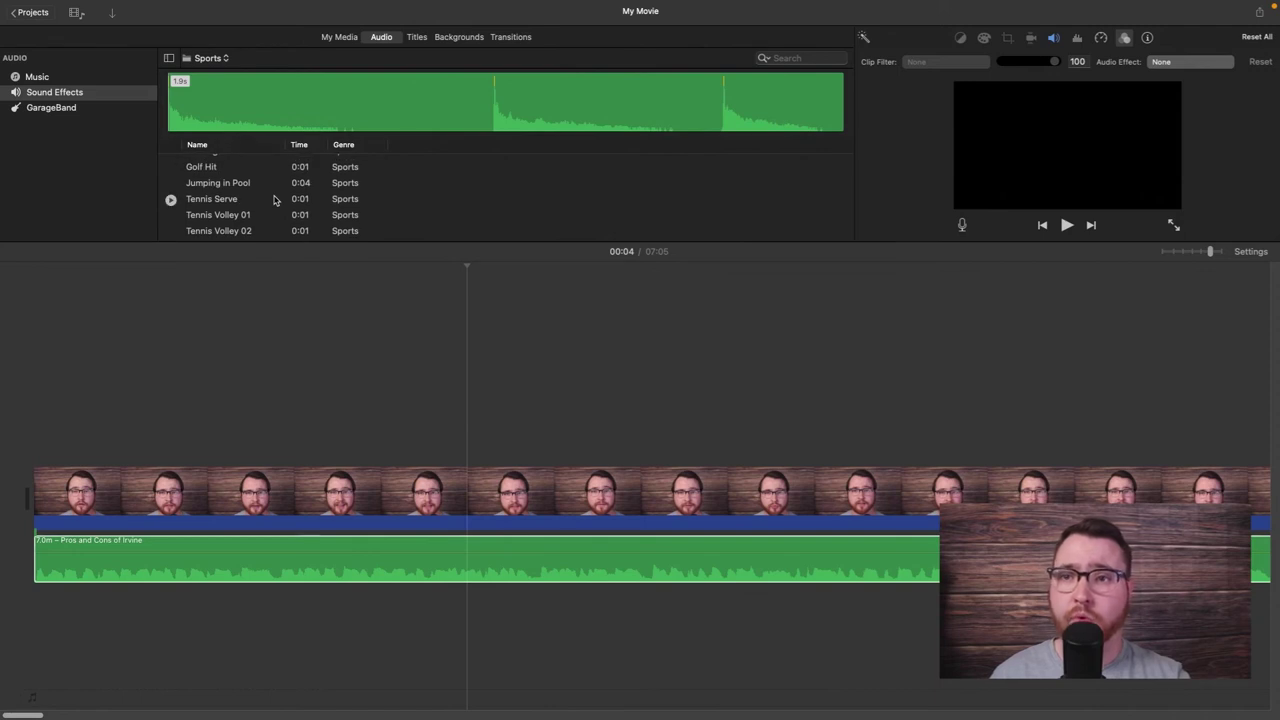
Show the Sound Effects folder of the effects collection and preview the Bottle Cork sound
click(224, 58)
mouse_move(220, 8)
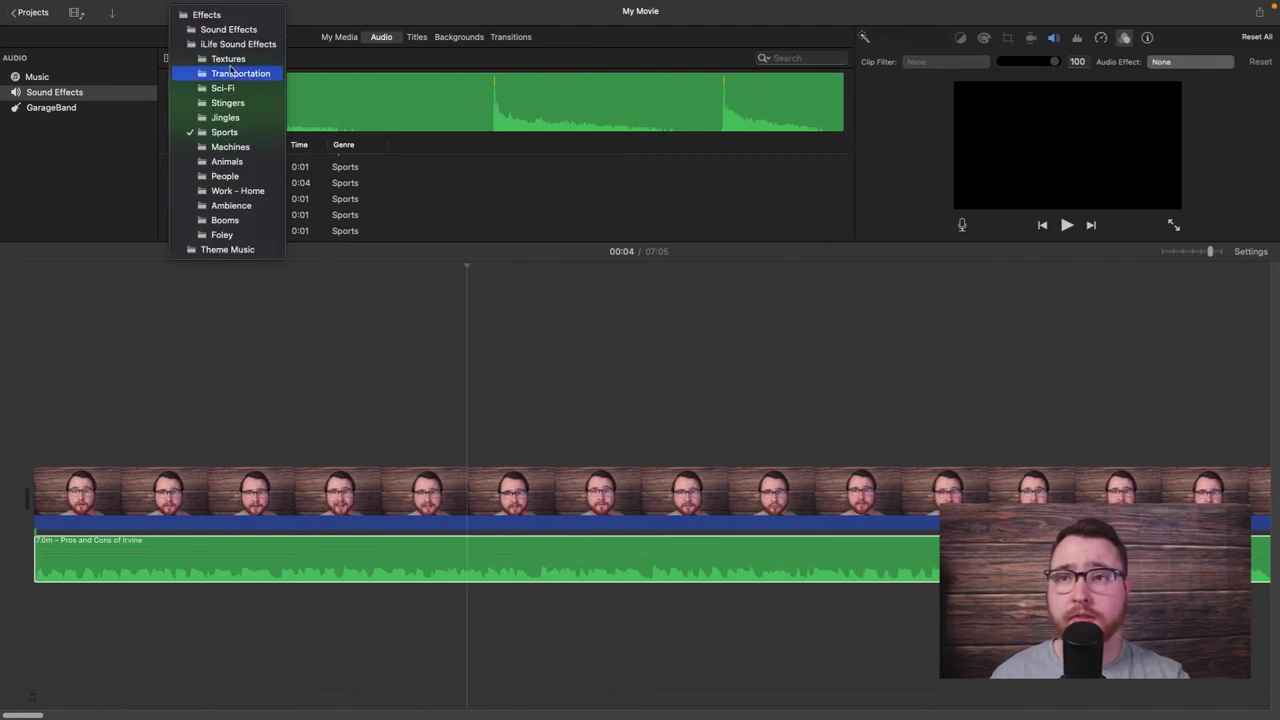
click(228, 29)
scroll(278, 208, down, 5)
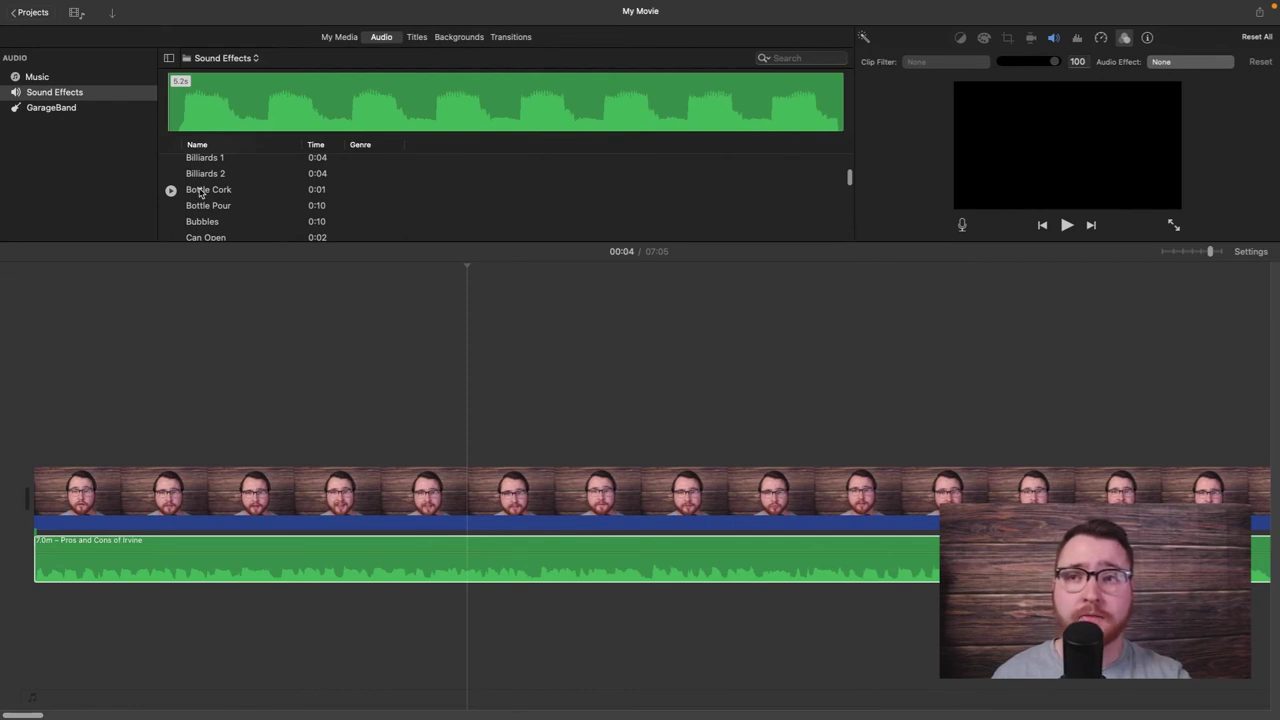
scroll(200, 192, up, 1)
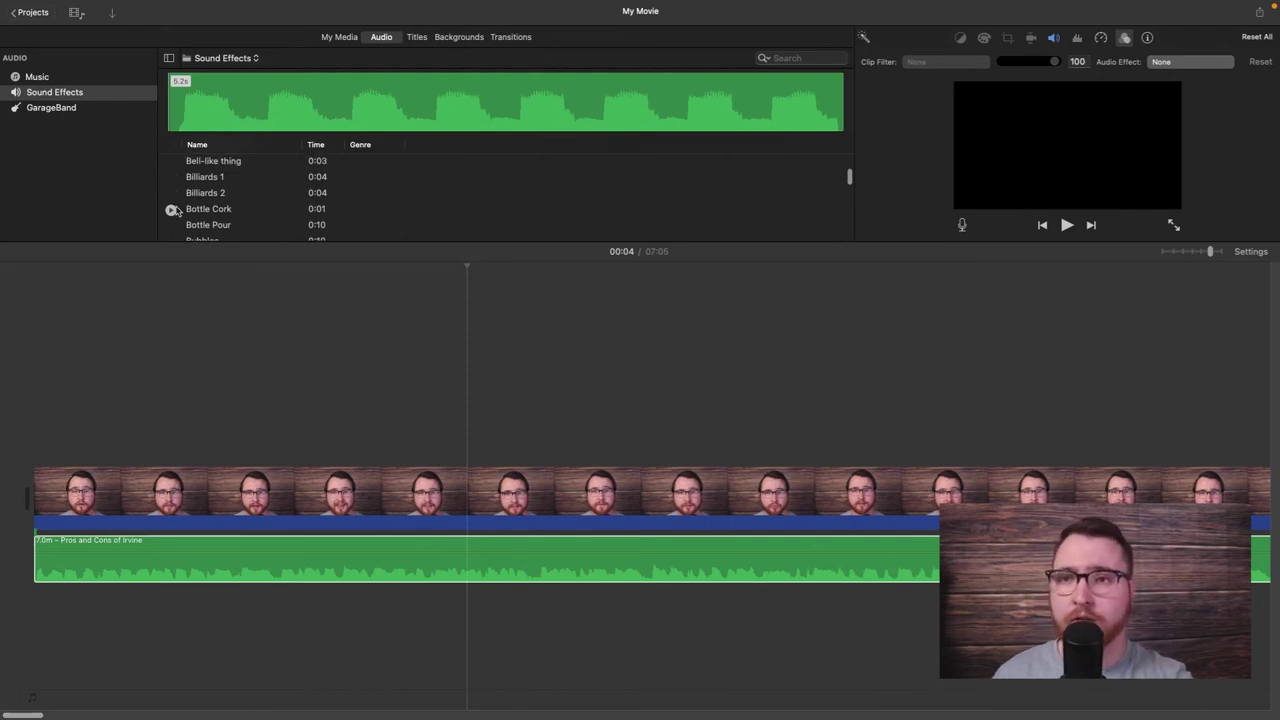
click(171, 207)
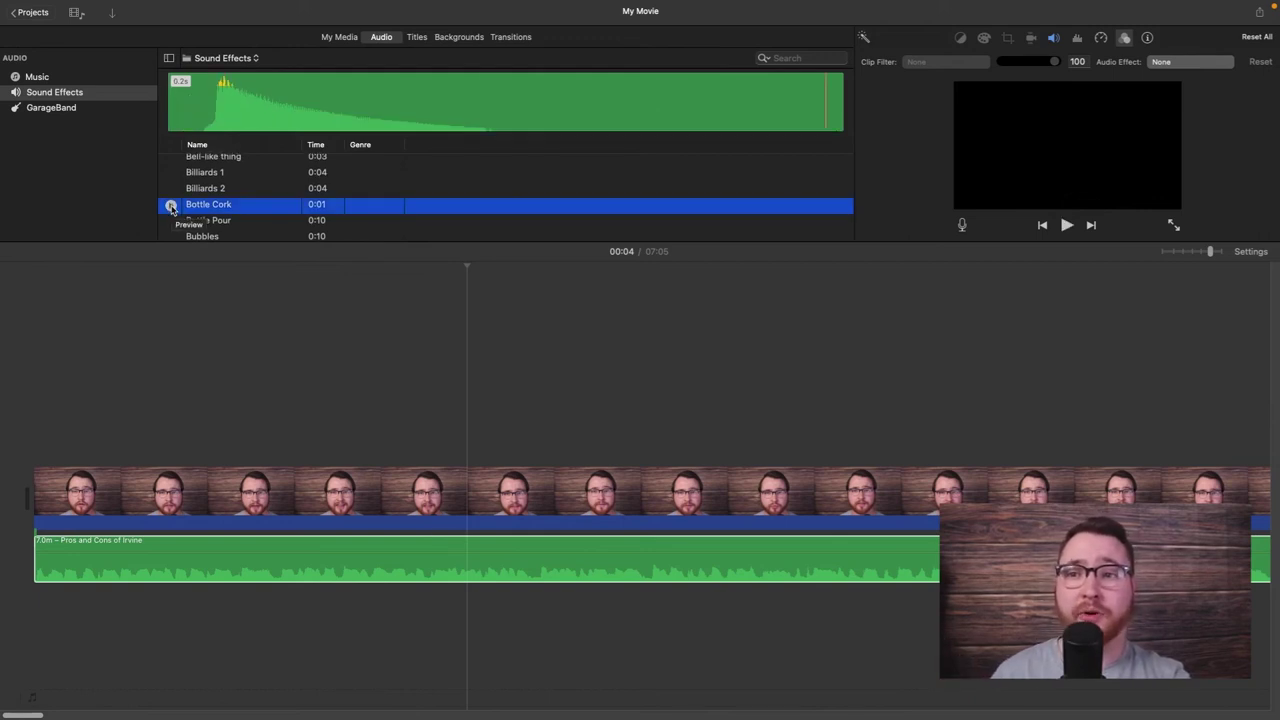
Check the GarageBand library and the list of playlists available in the Music library
click(60, 110)
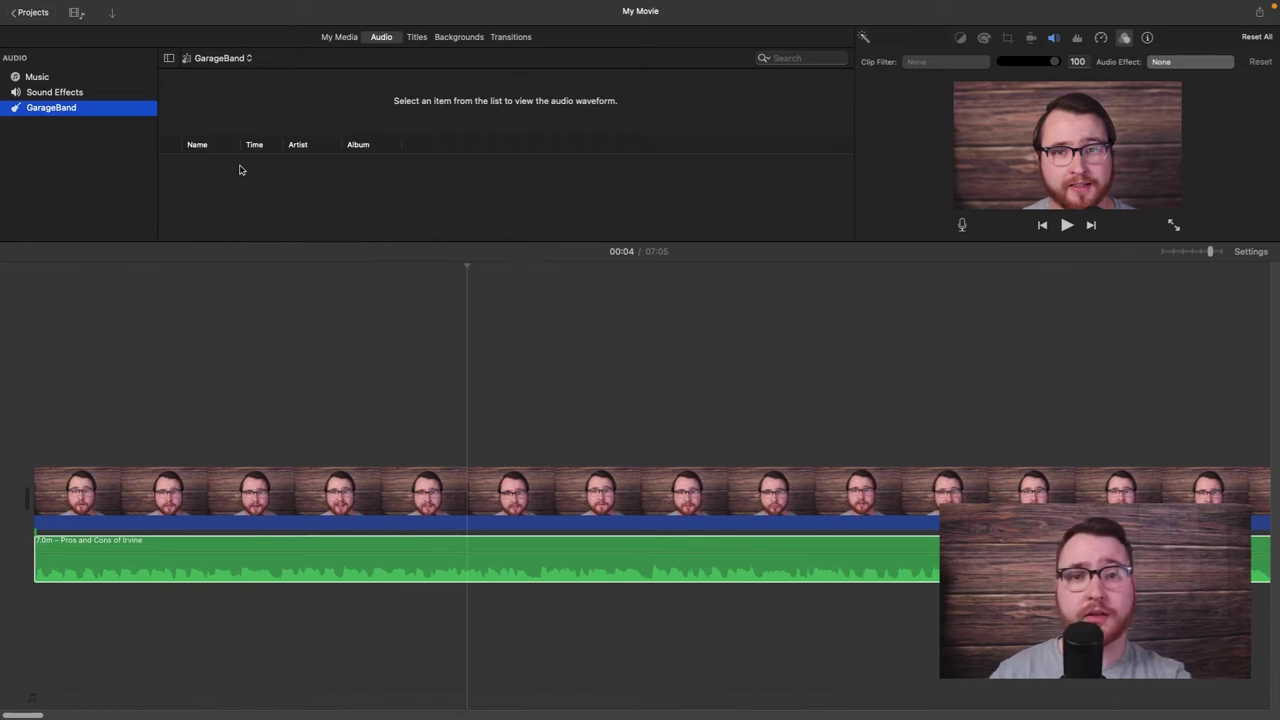
click(36, 76)
click(205, 59)
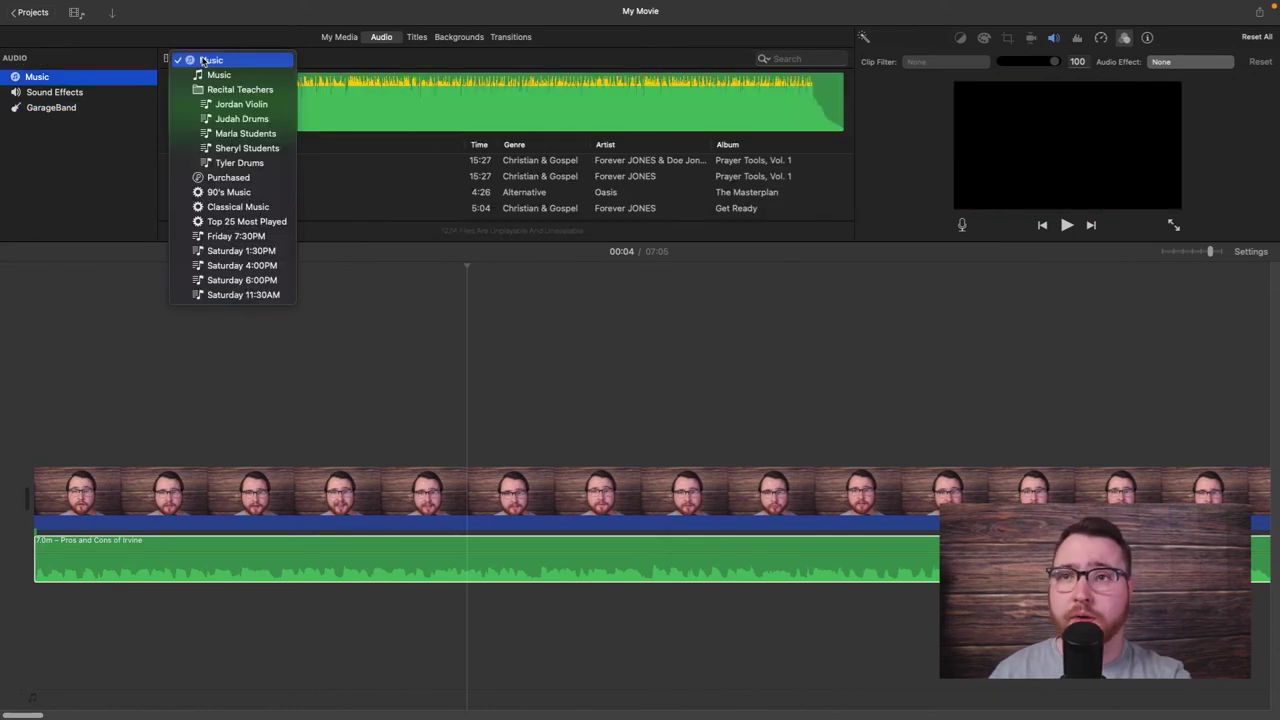
Return to the sound effects collection and browse its Theme Music folder
click(54, 91)
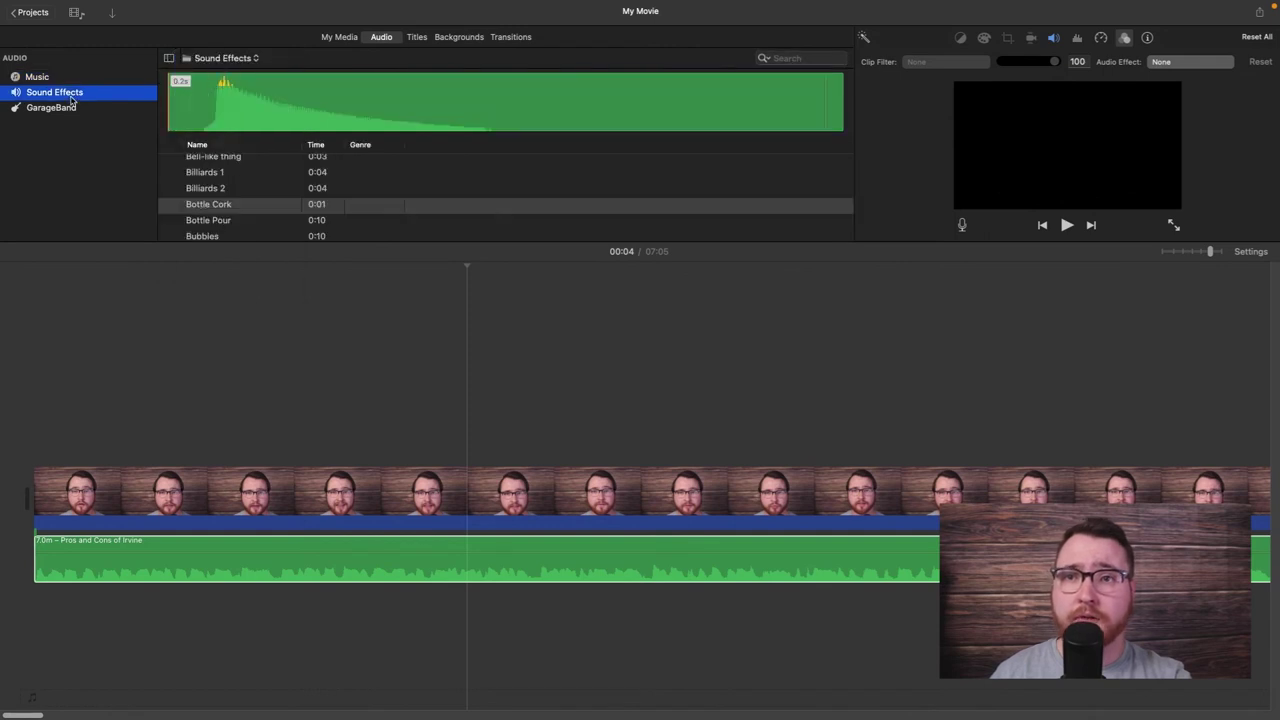
click(232, 60)
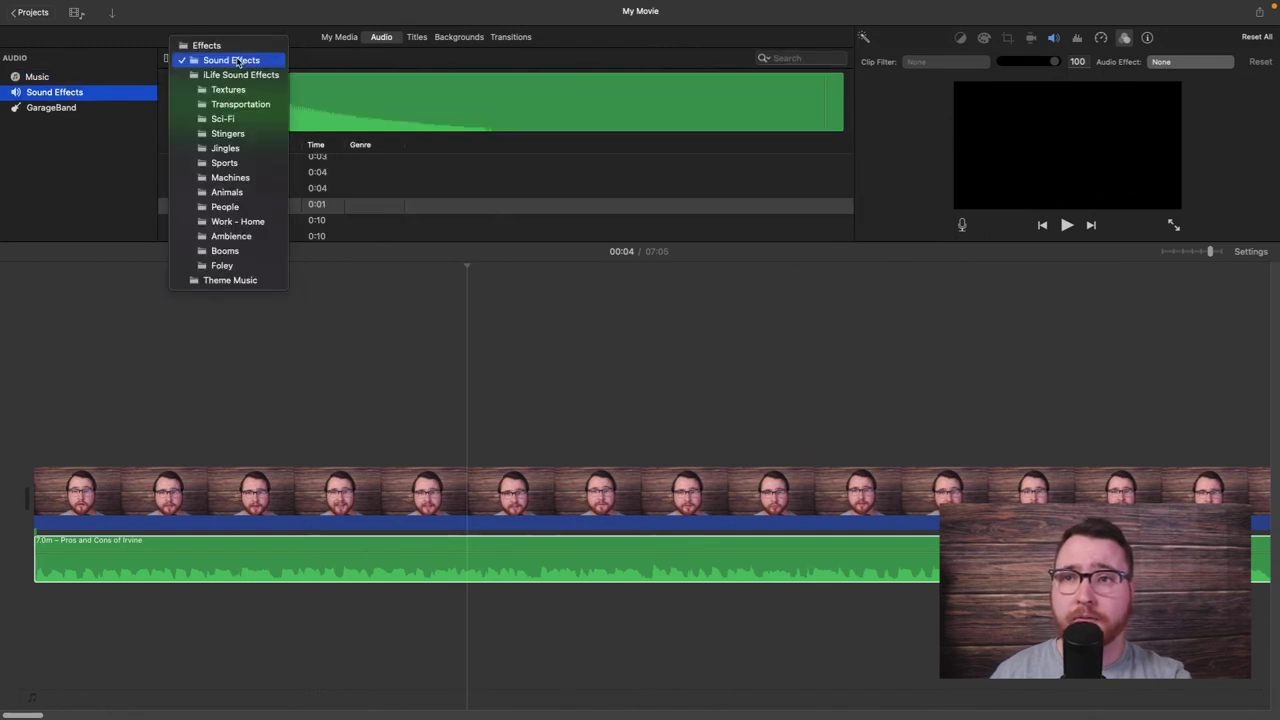
click(250, 282)
scroll(320, 194, down, 2)
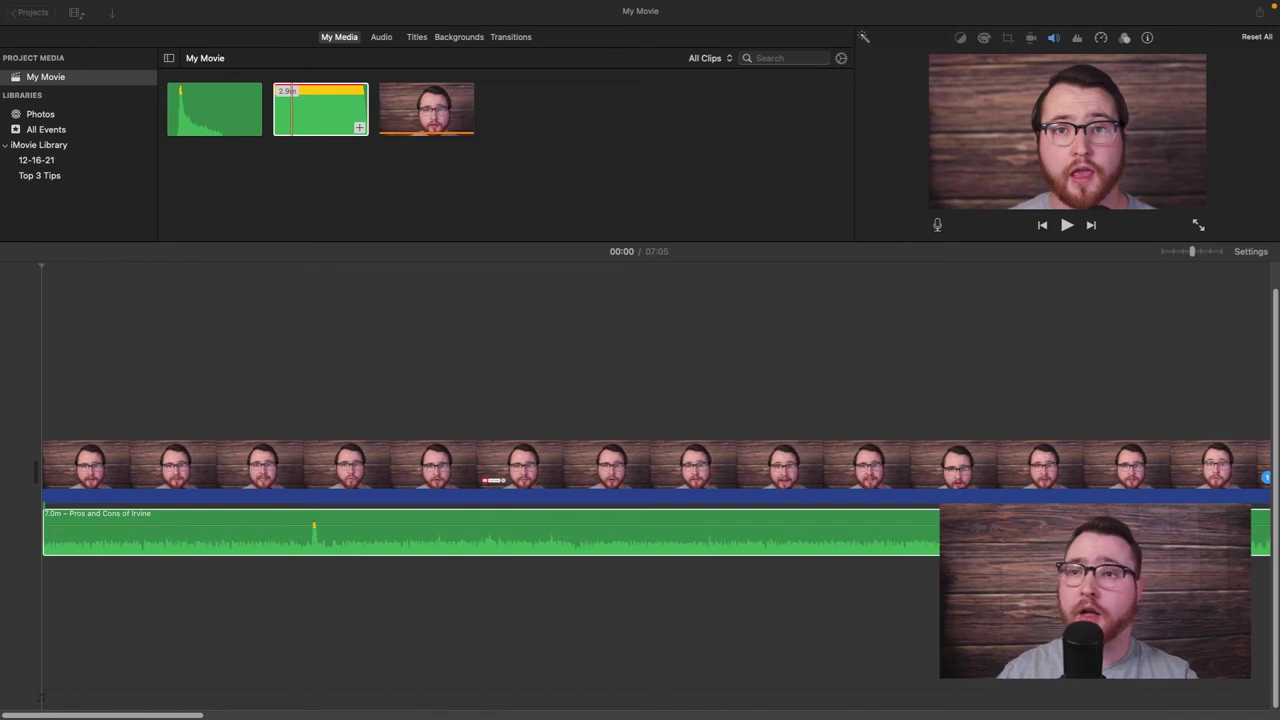
Add the ES_Rhubarb Pie - Margareta music three times end to end beneath the detached audio, starting at the project's beginning
drag(318, 100, 42, 597)
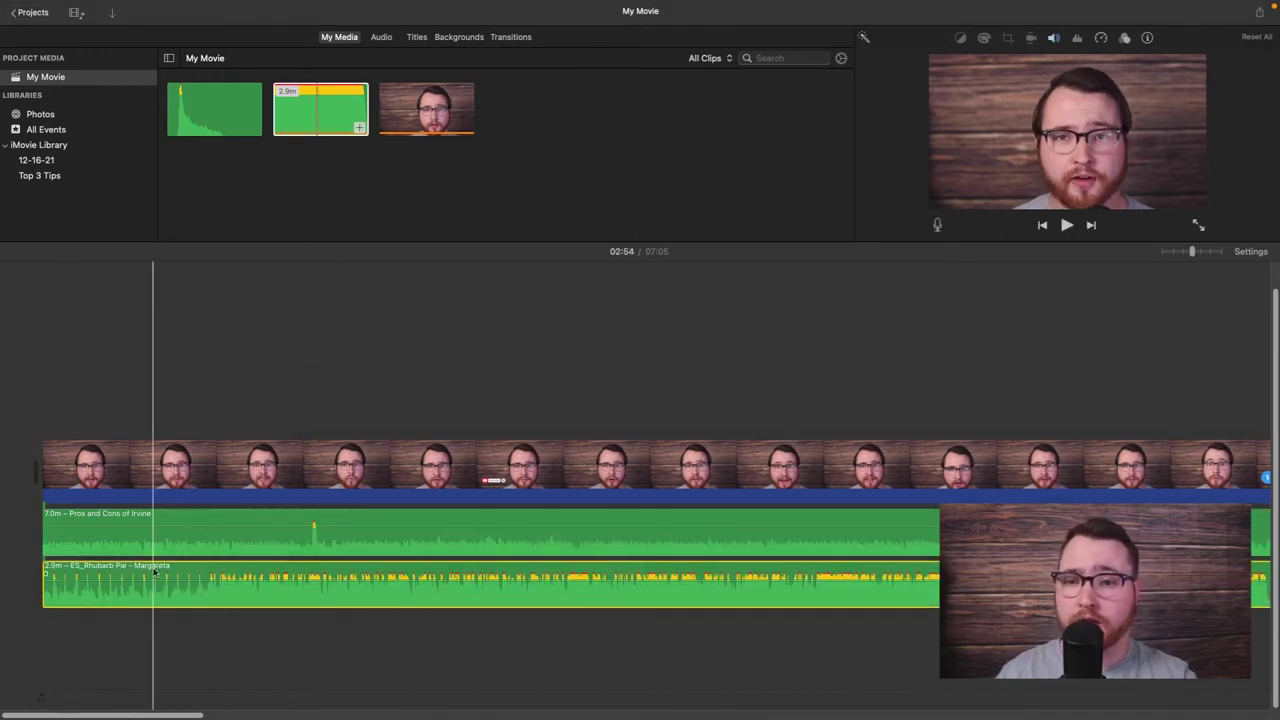
scroll(114, 460, right, 3)
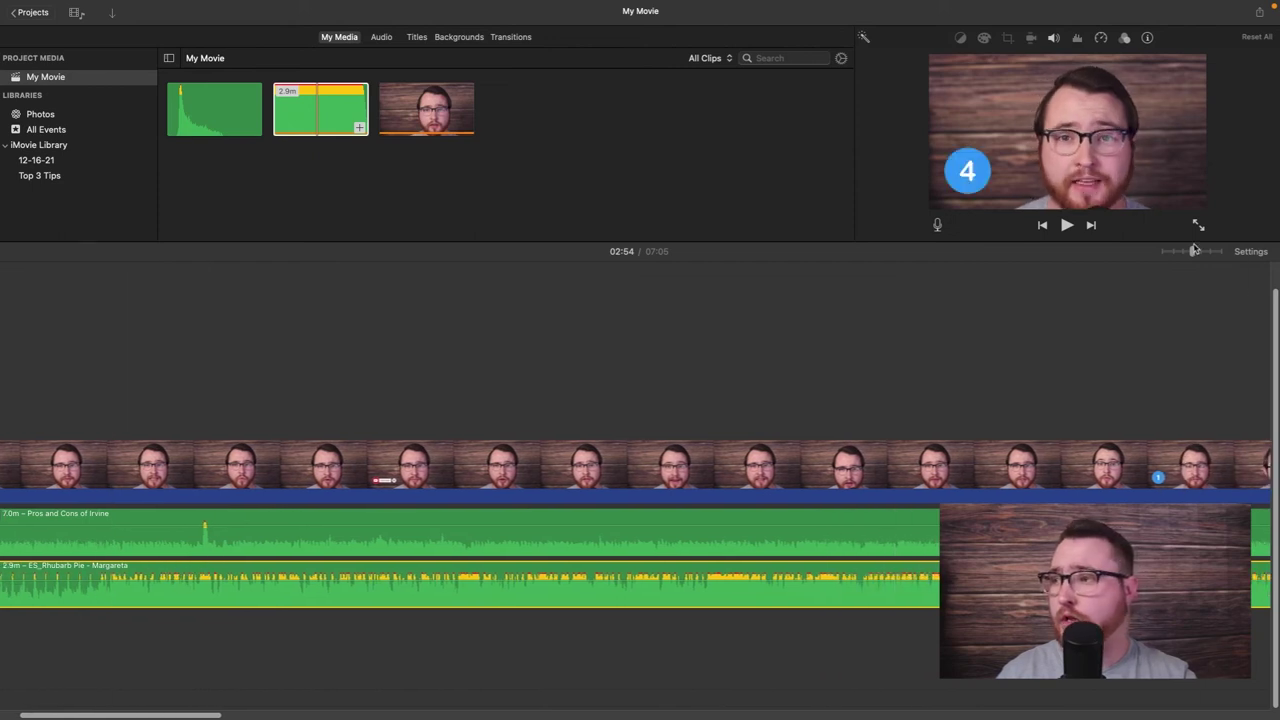
mouse_move(1193, 253)
mouse_down()
mouse_move(1142, 258)
mouse_move(1192, 252)
mouse_up()
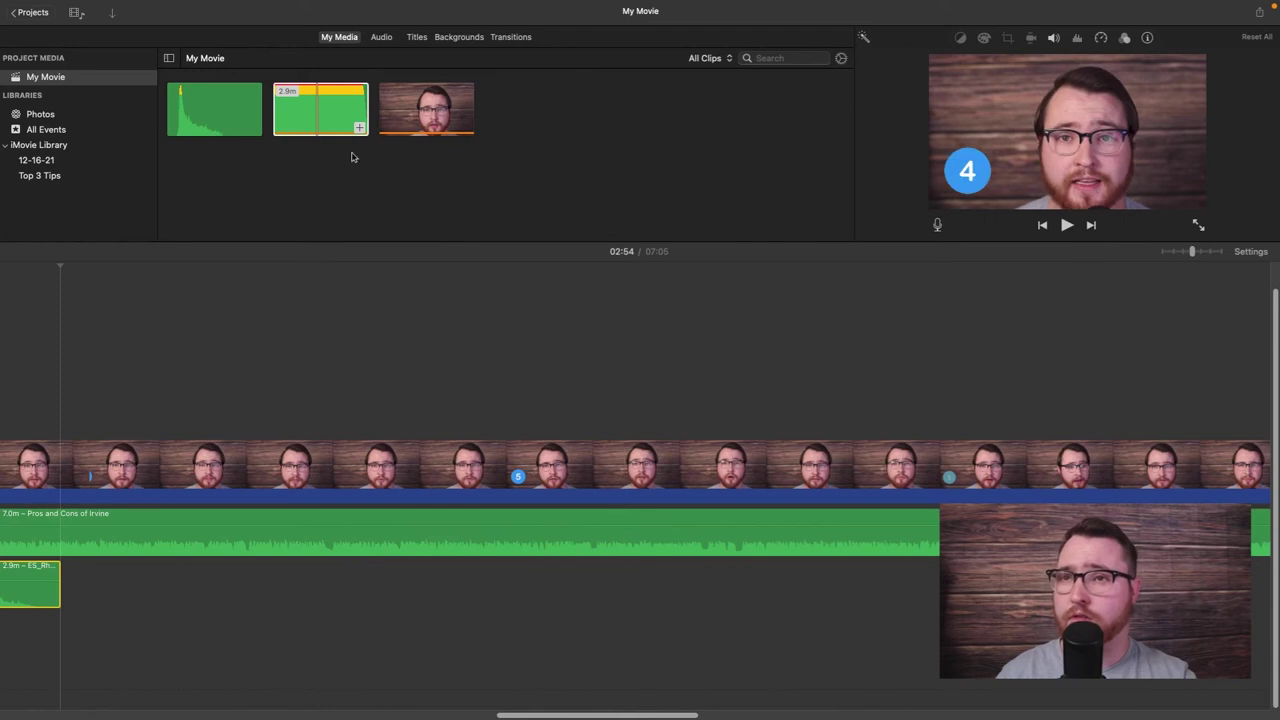
drag(315, 112, 64, 607)
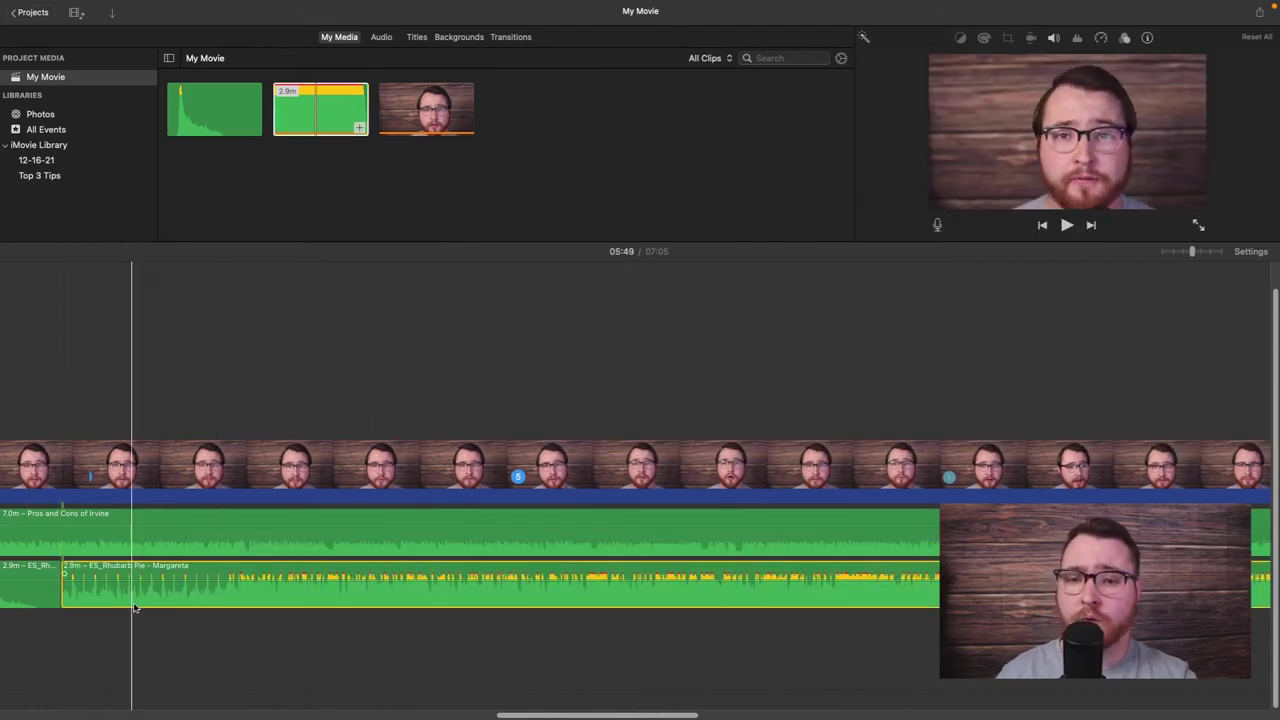
scroll(318, 612, right, 5)
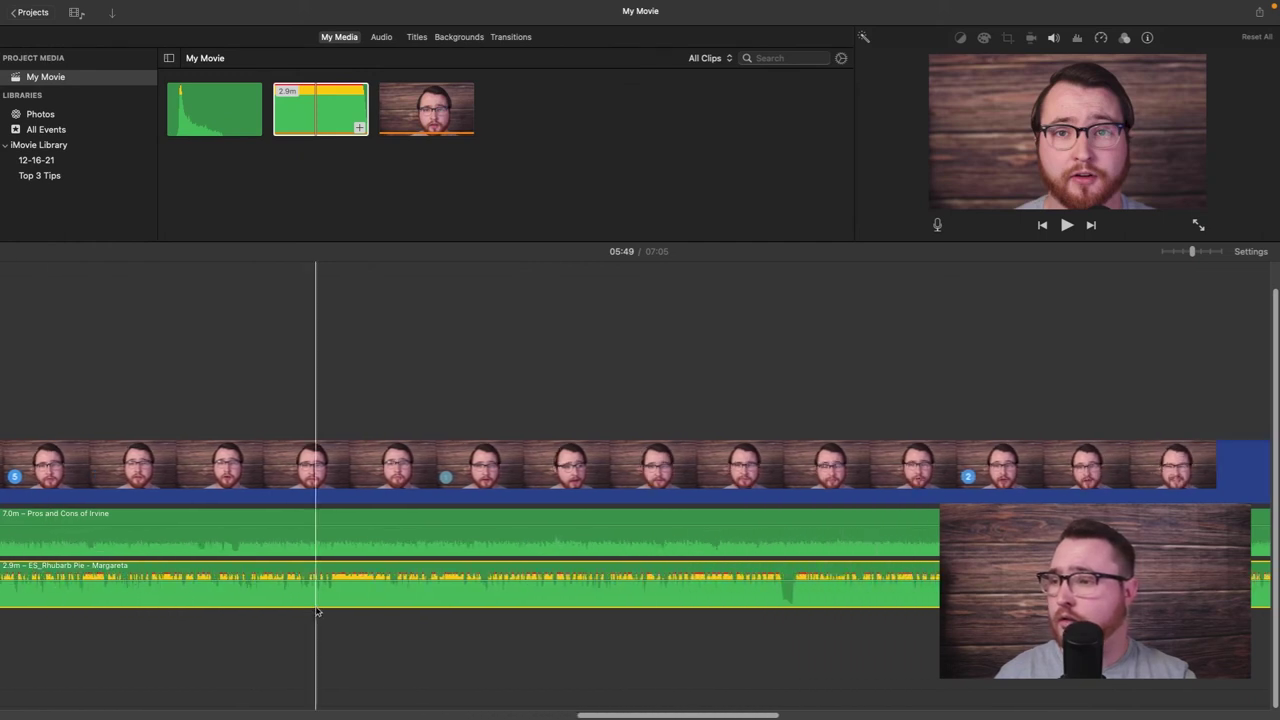
scroll(322, 609, right, 10)
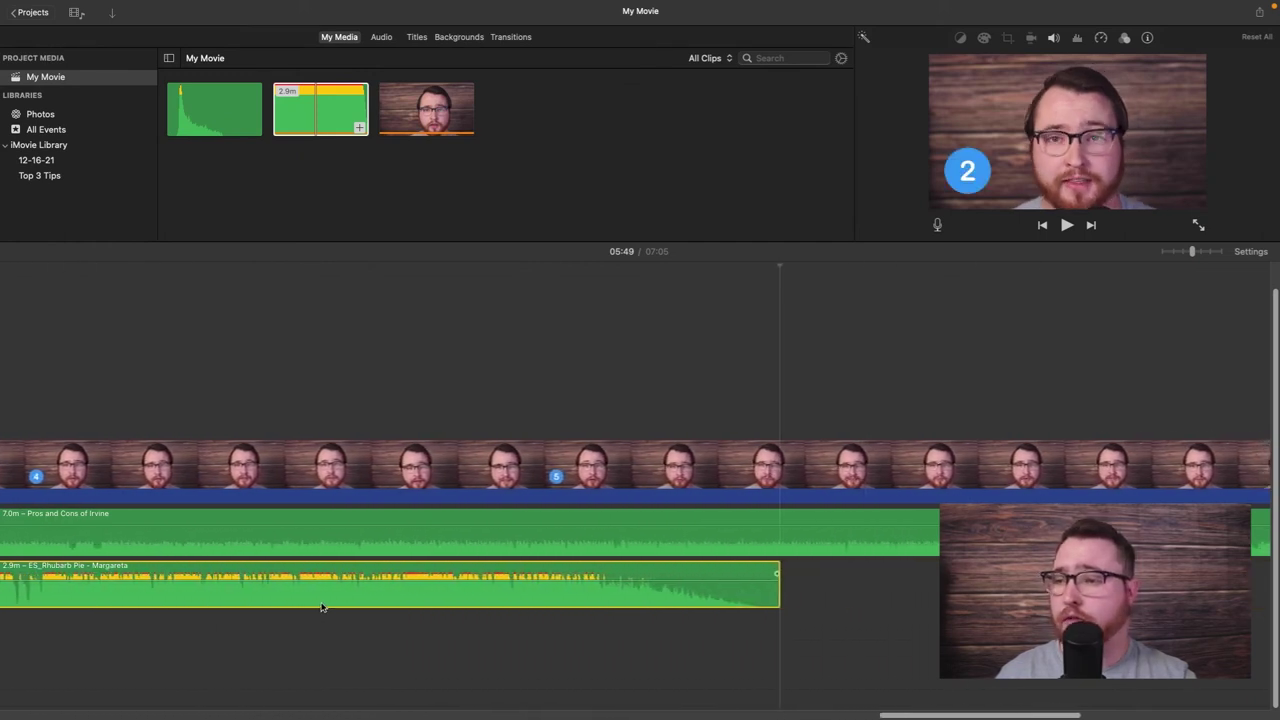
drag(306, 128, 557, 590)
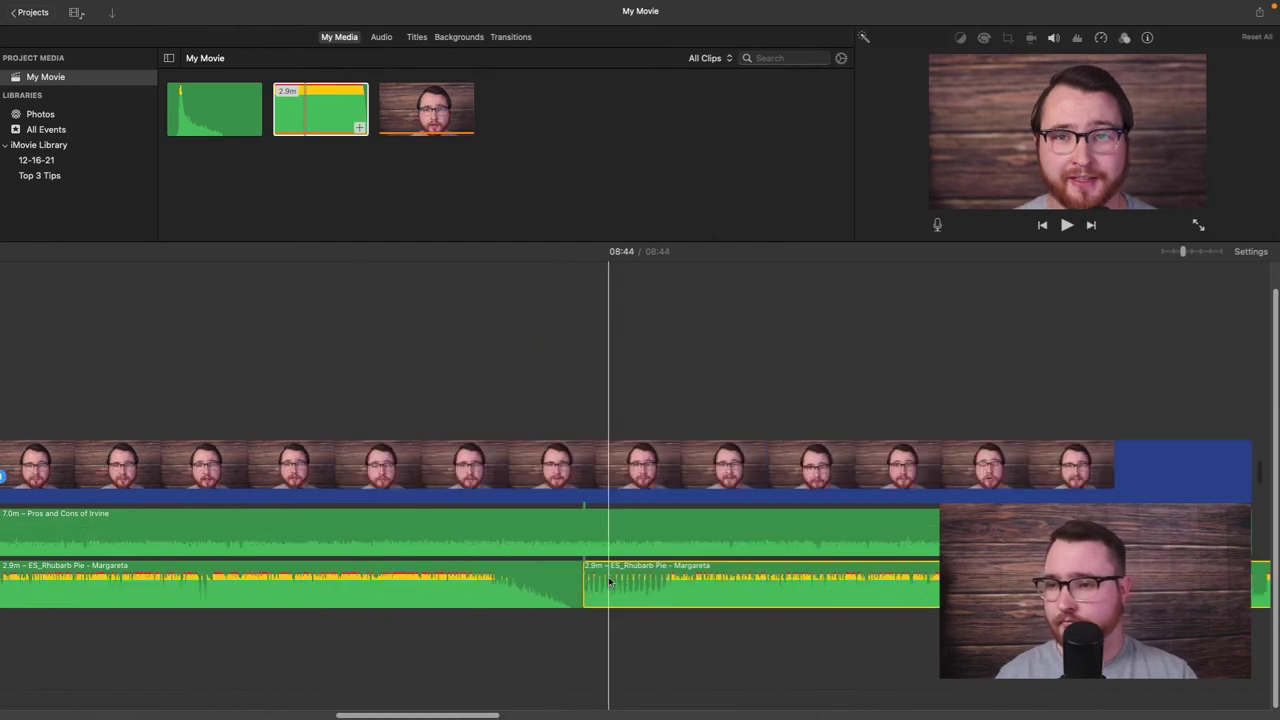
Split the third music clip where the video ends, at 07:05, and delete the excess part
scroll(718, 563, right, 6)
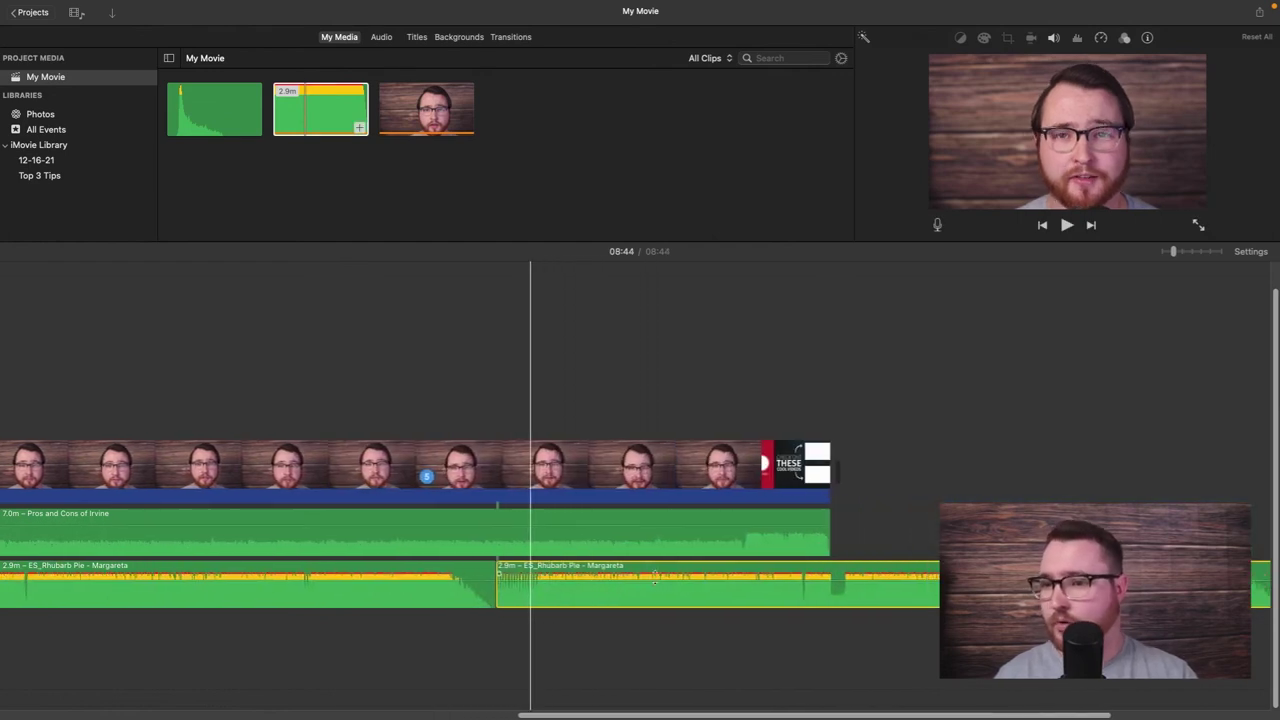
click(887, 575)
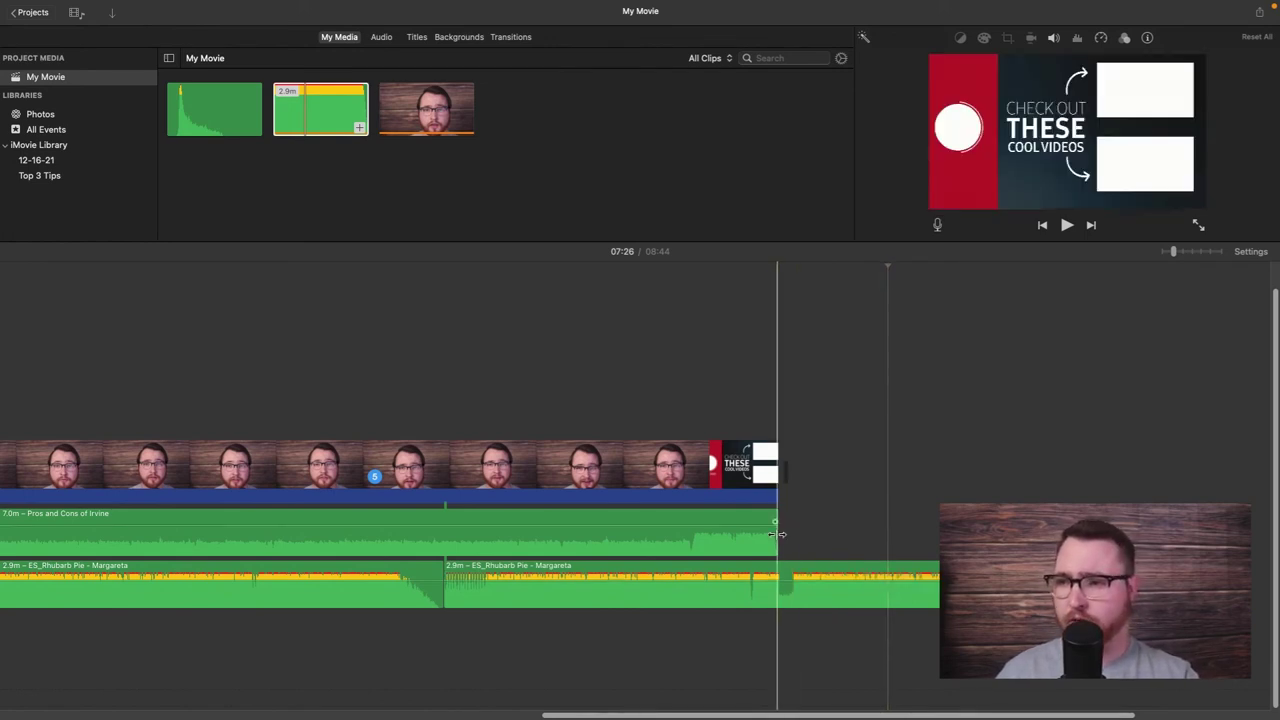
click(786, 592)
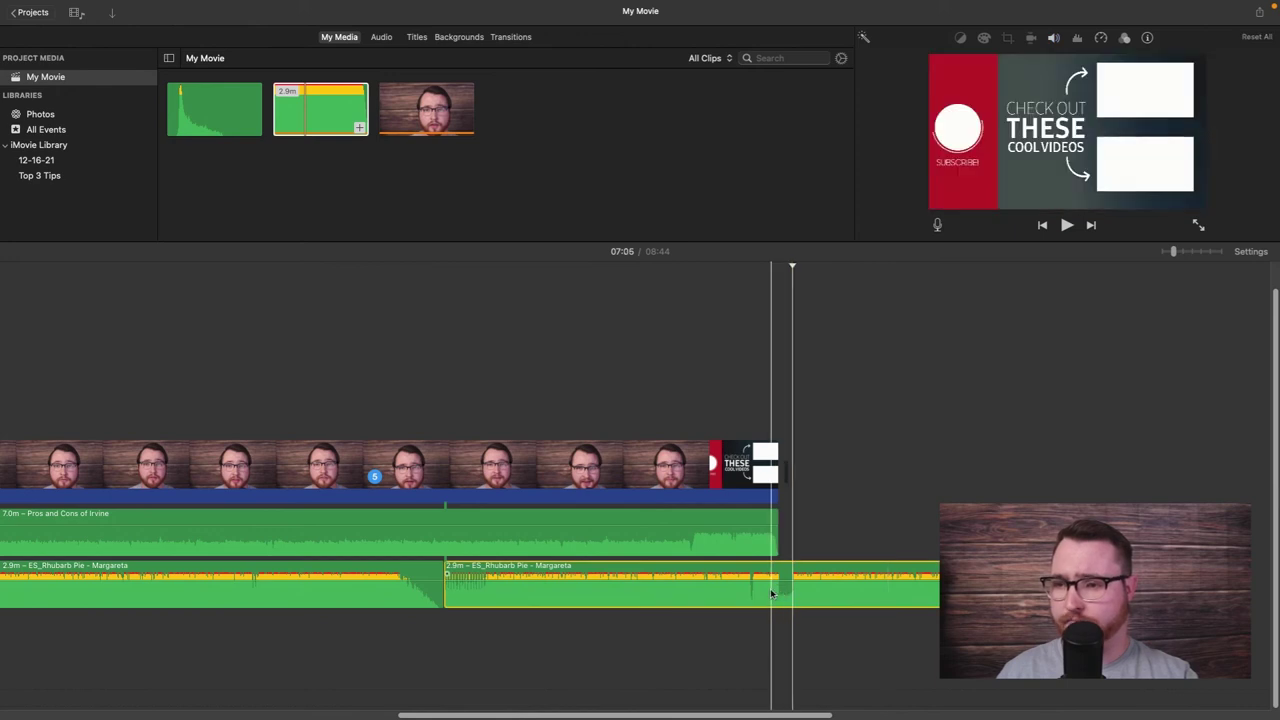
key(super+b)
click(815, 595)
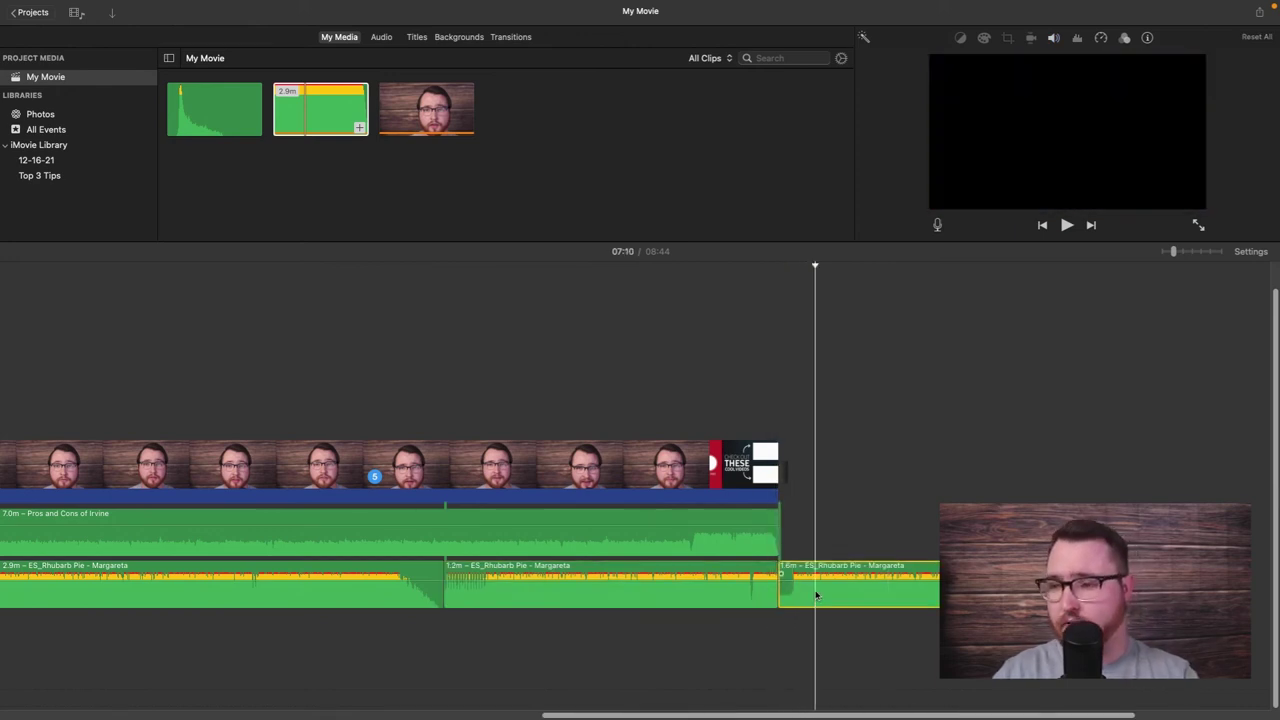
key(Delete)
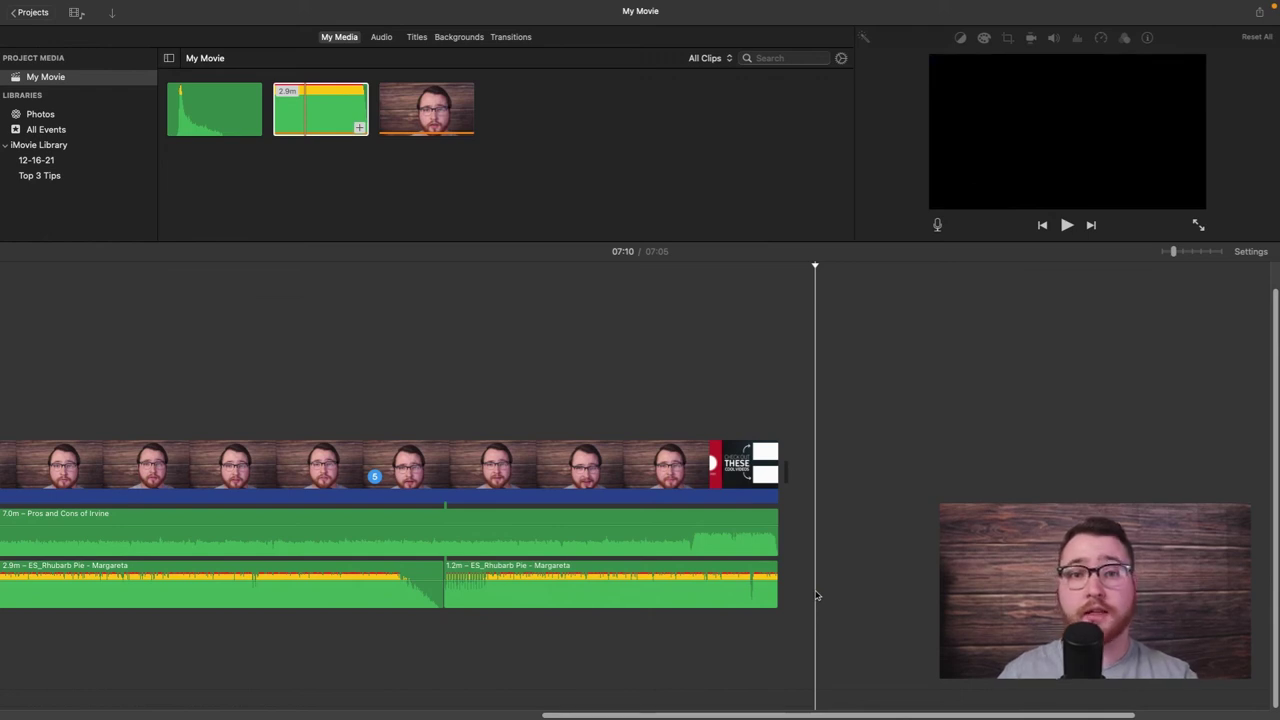
Lower the volume of the first music clip to about 10%
scroll(396, 475, left, 10)
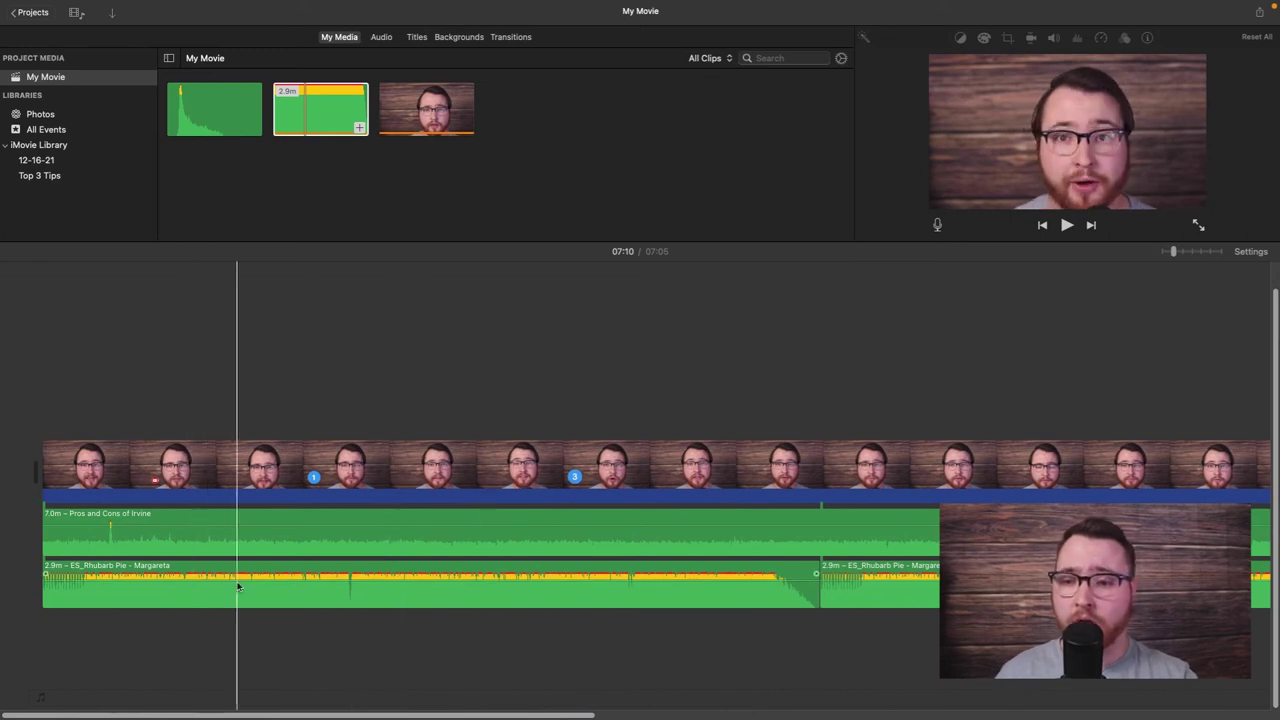
drag(258, 578, 258, 597)
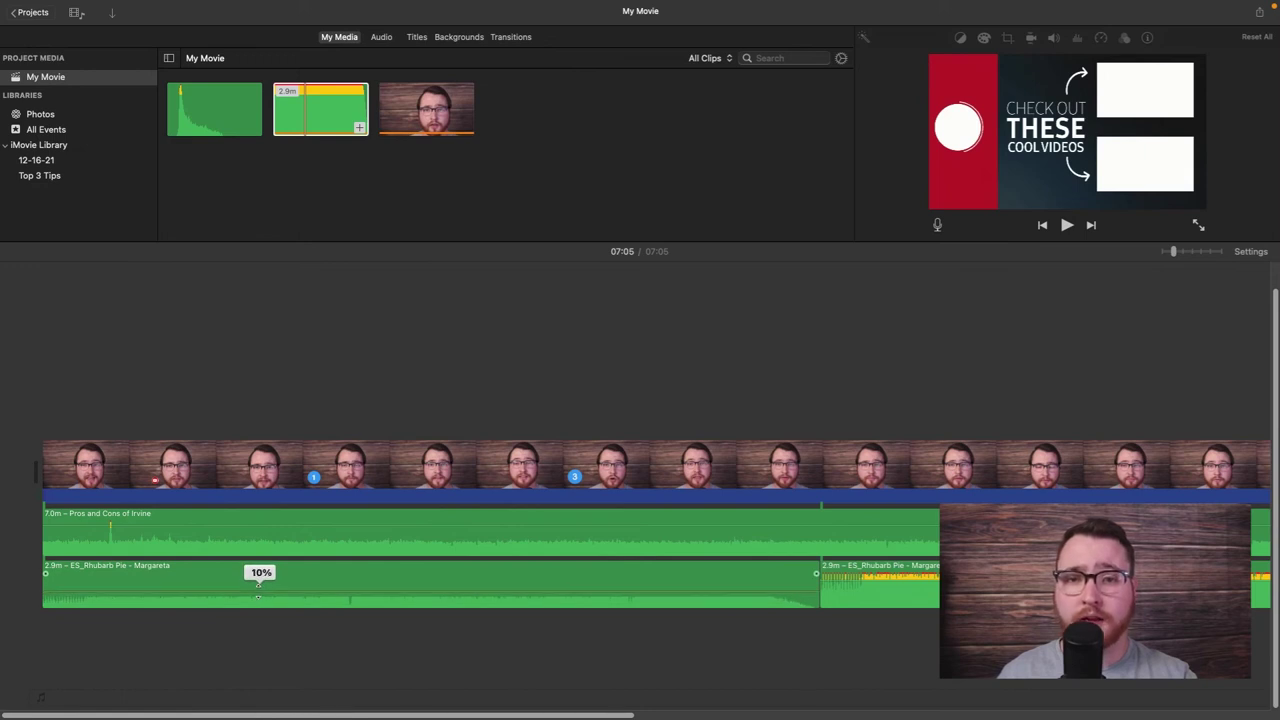
drag(258, 596, 258, 597)
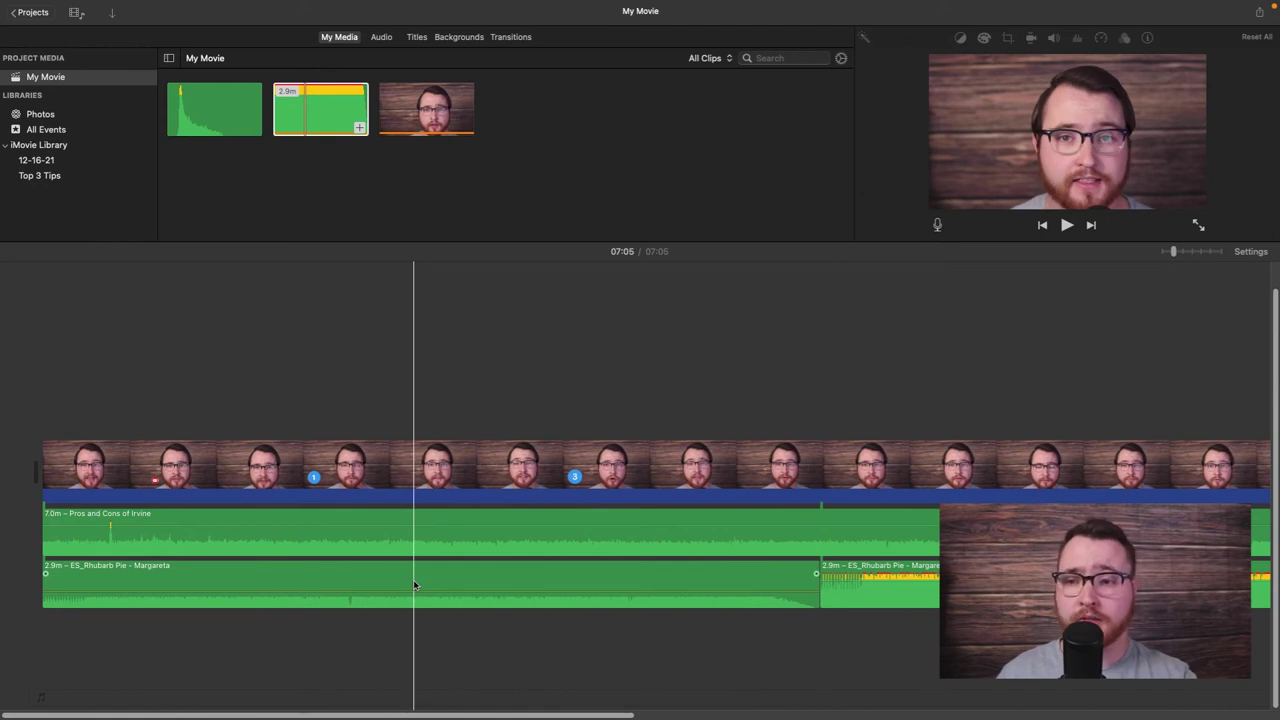
Lower the volume of the second and third music clips to roughly the level of the first
scroll(655, 586, right, 5)
drag(655, 576, 655, 591)
key(super+minus)
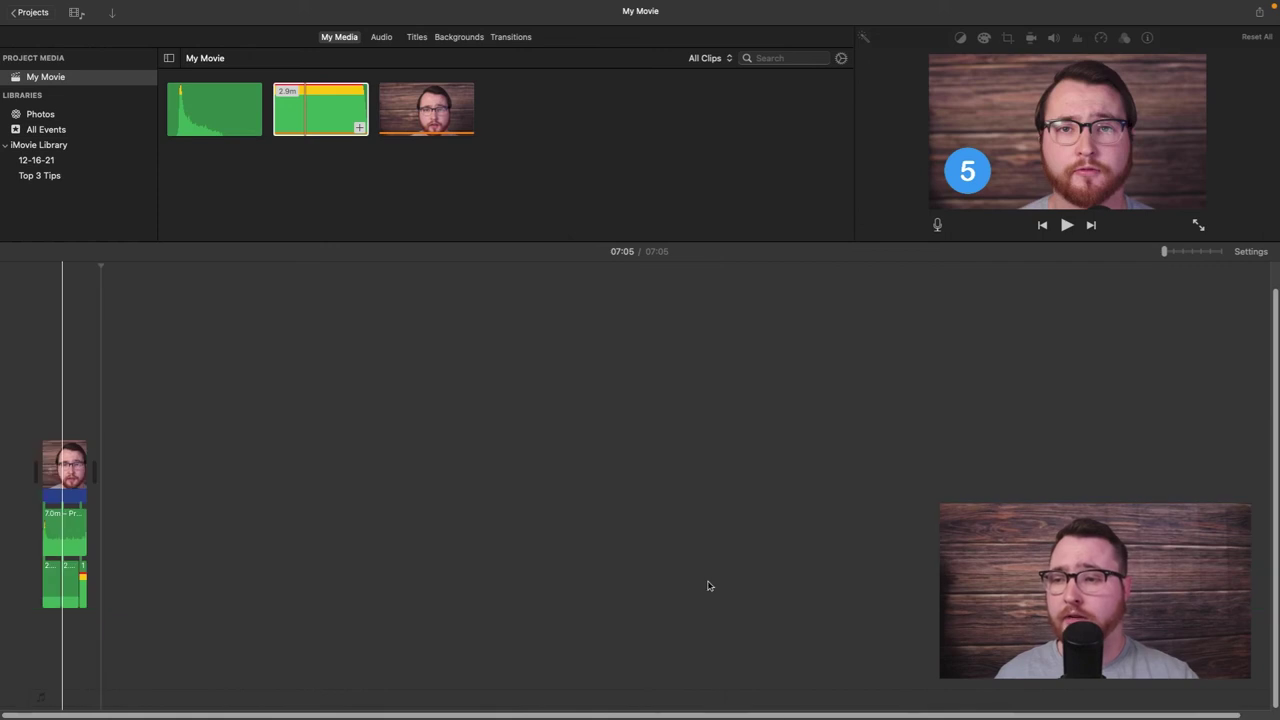
key(super+plus)
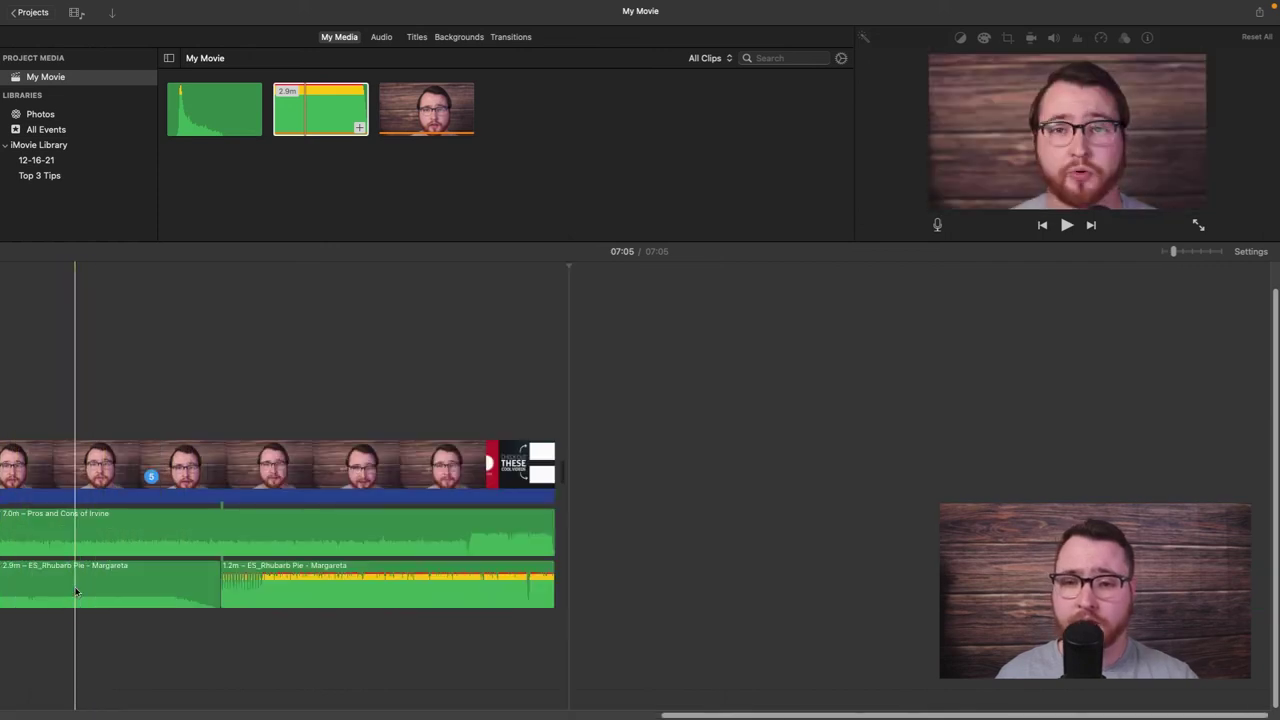
key(super+plus)
drag(674, 574, 653, 590)
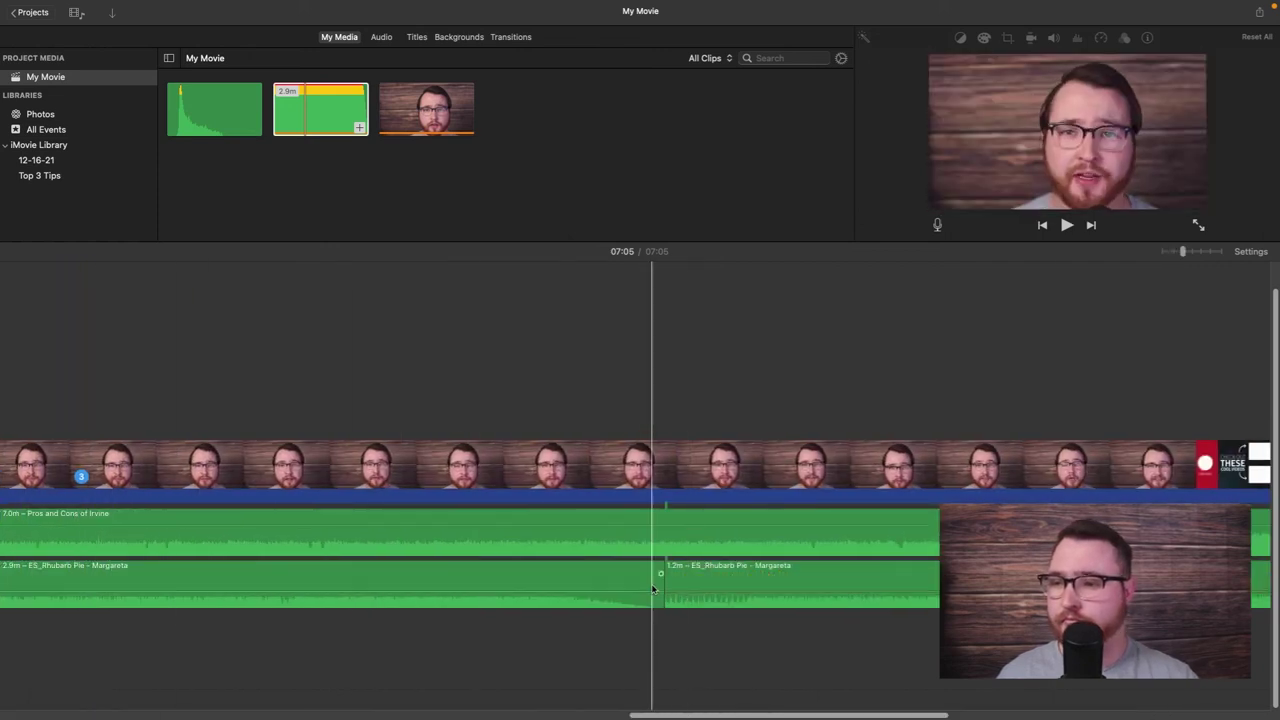
Split the detached Pros and Cons of Irvine audio at 03:09 and at 03:33
scroll(653, 590, left, 10)
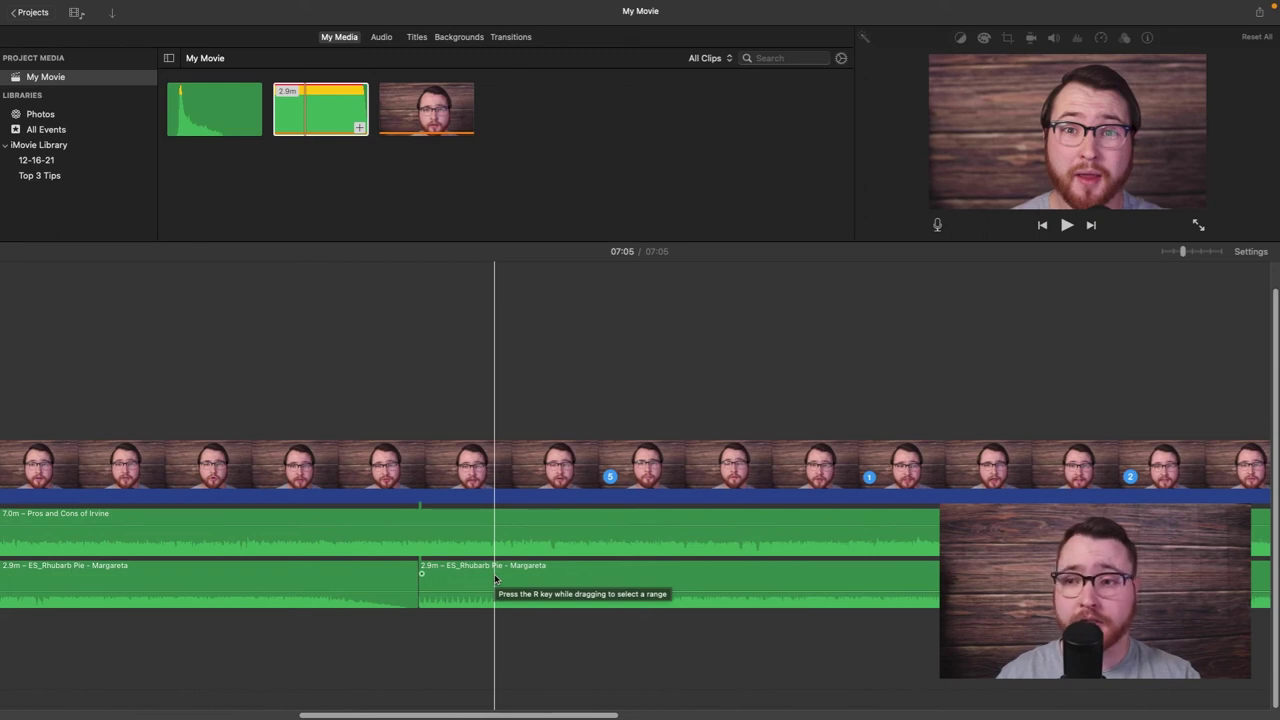
scroll(494, 560, right, 3)
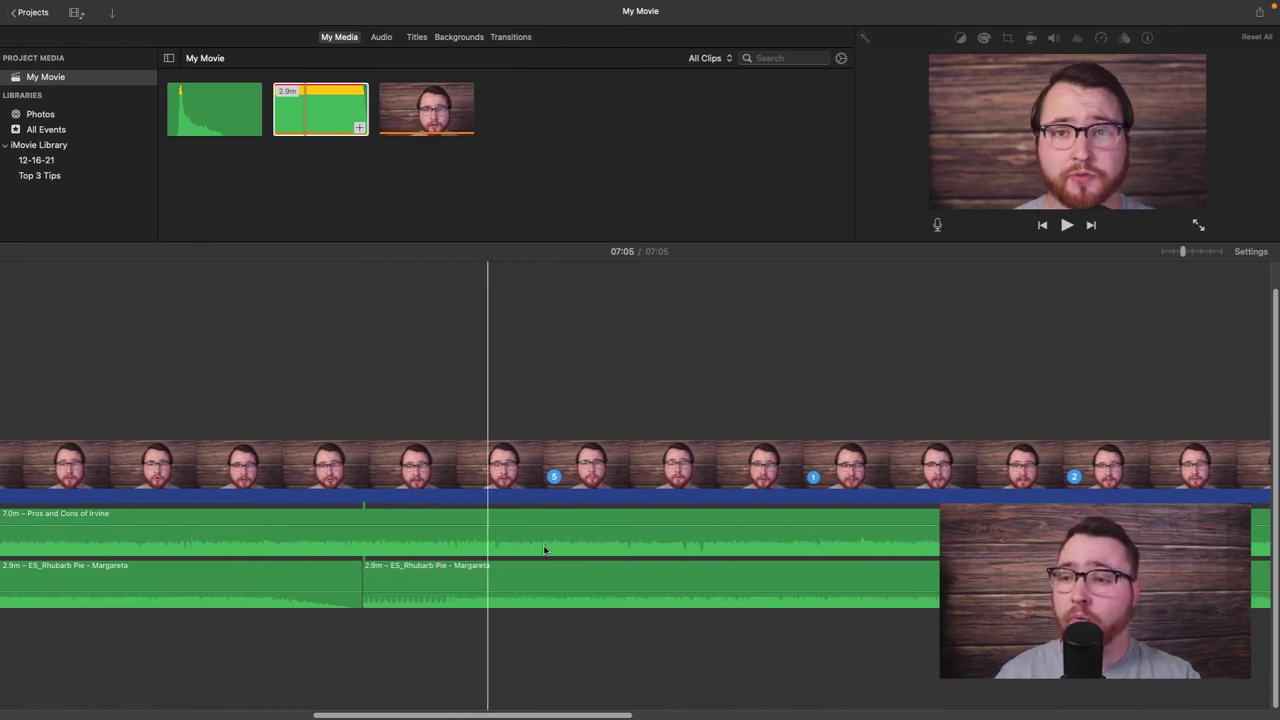
click(492, 534)
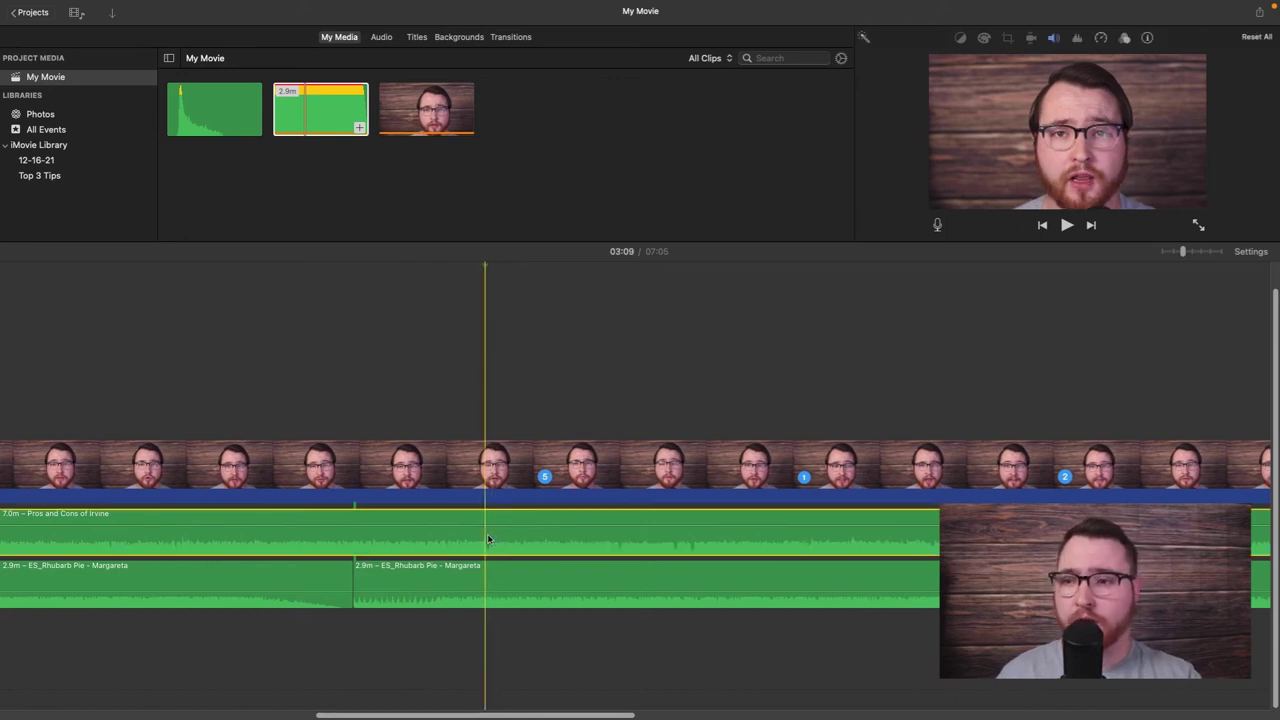
key(super+b)
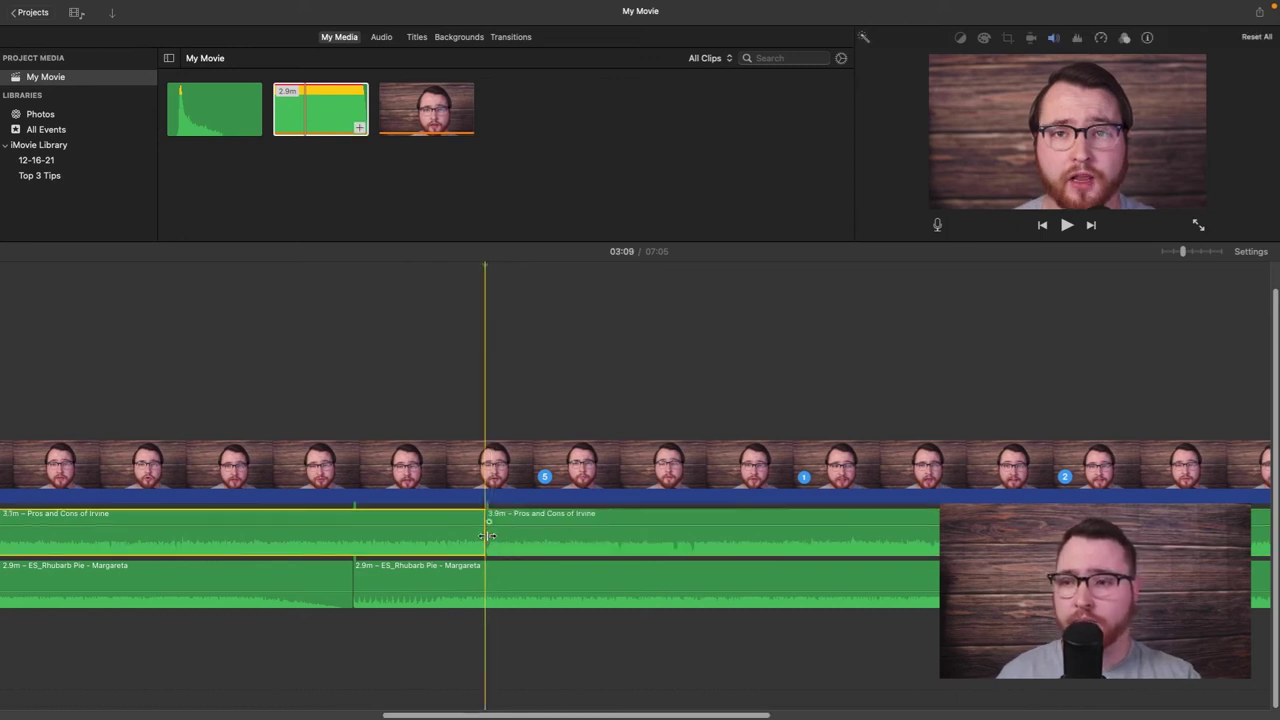
click(696, 540)
key(super+b)
Split the ES_Rhubarb Pie music clip at 03:09 and at 03:33 to match the cuts in the speech audio
click(488, 590)
key(super+b)
click(695, 600)
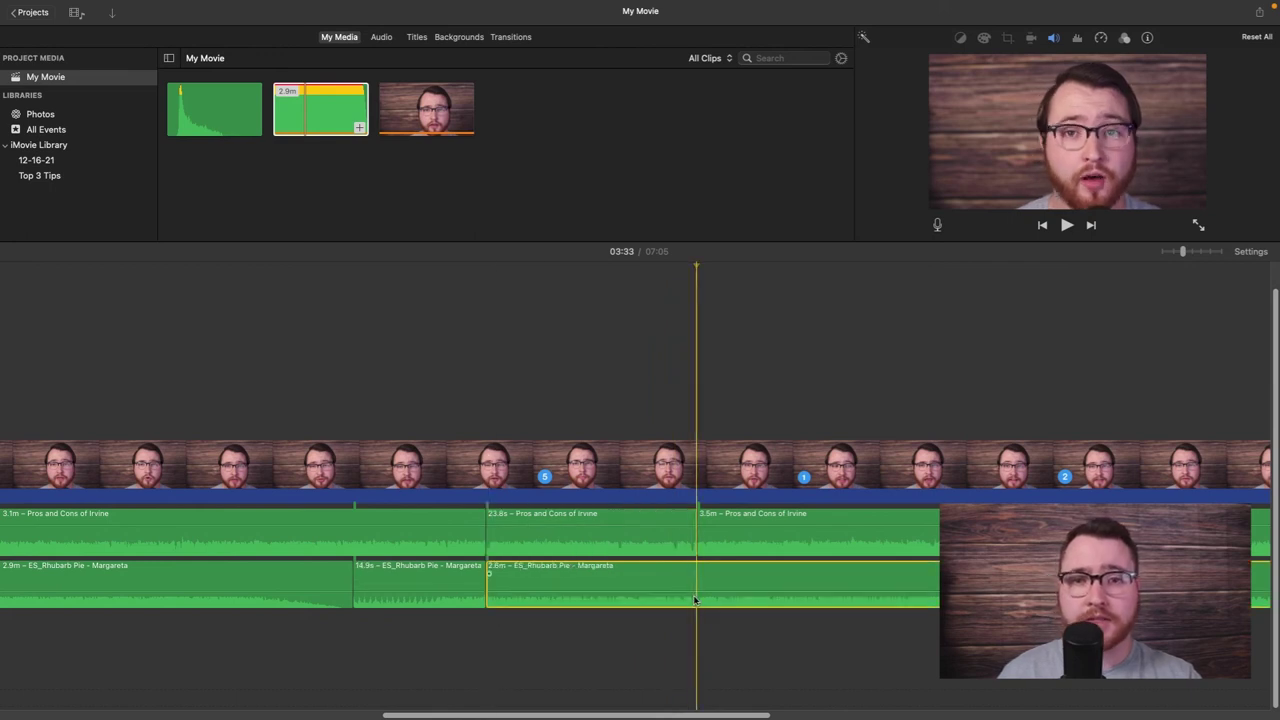
key(super+b)
Lower the speech section between 03:09 and 03:33 to about 6% and raise the volume of the music section beneath it
click(575, 545)
drag(552, 521, 552, 543)
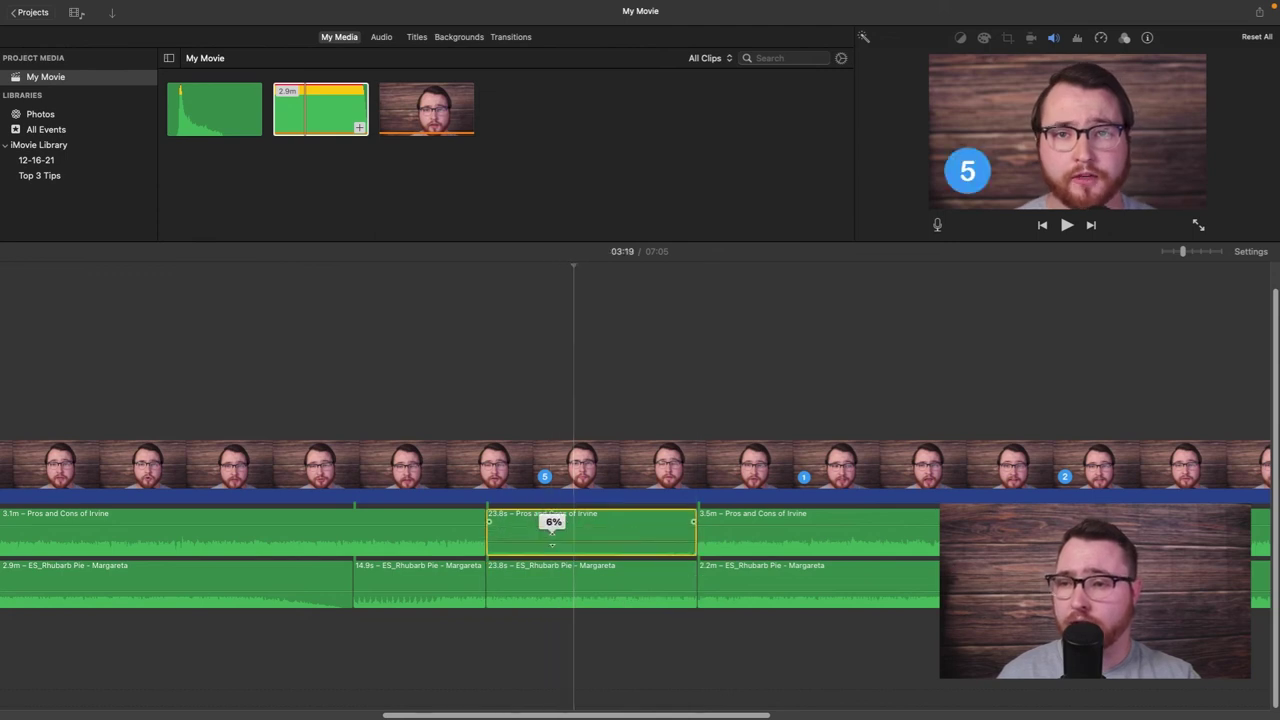
click(555, 588)
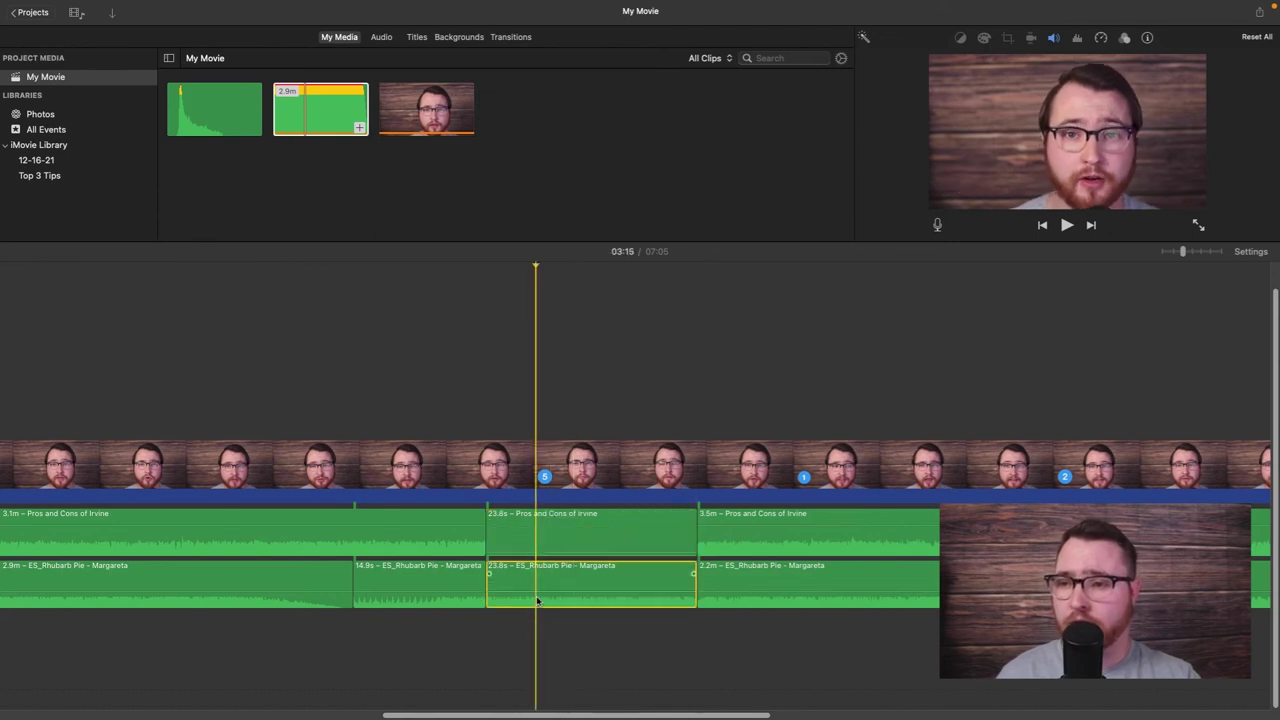
drag(555, 588, 555, 583)
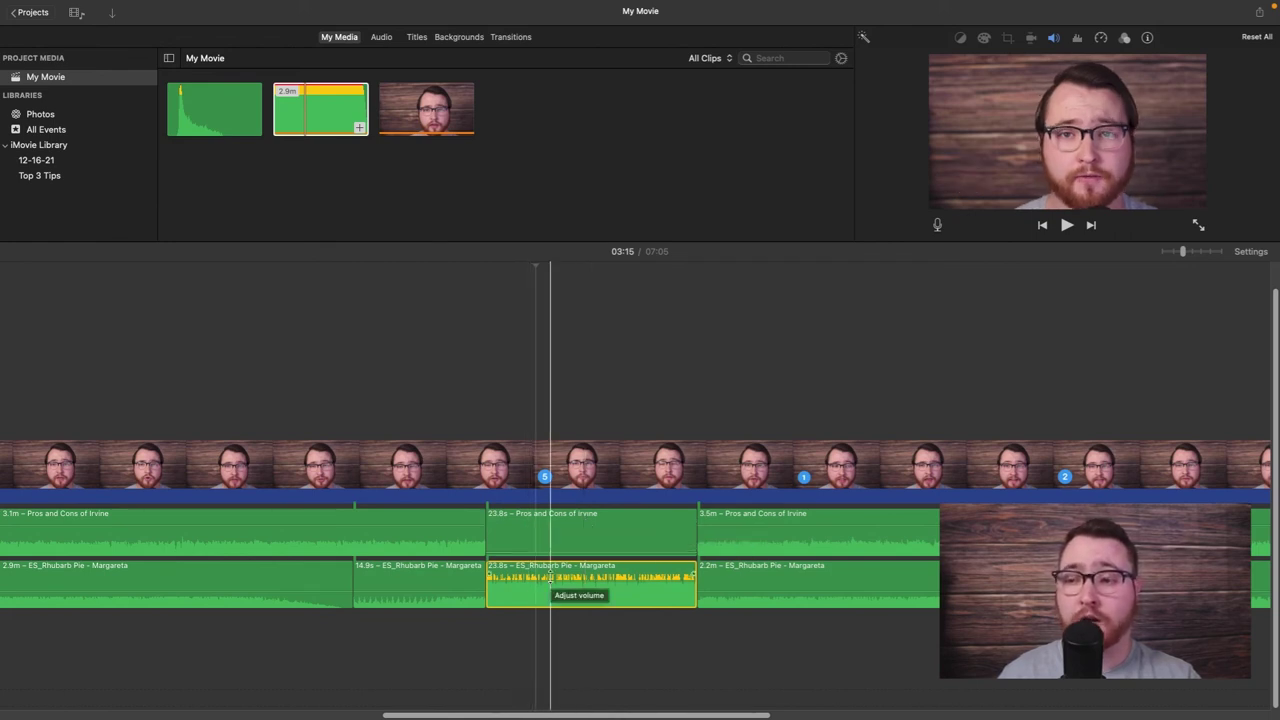
Split the detached Pros and Cons of Irvine audio at 03:43
scroll(600, 550, right, 2)
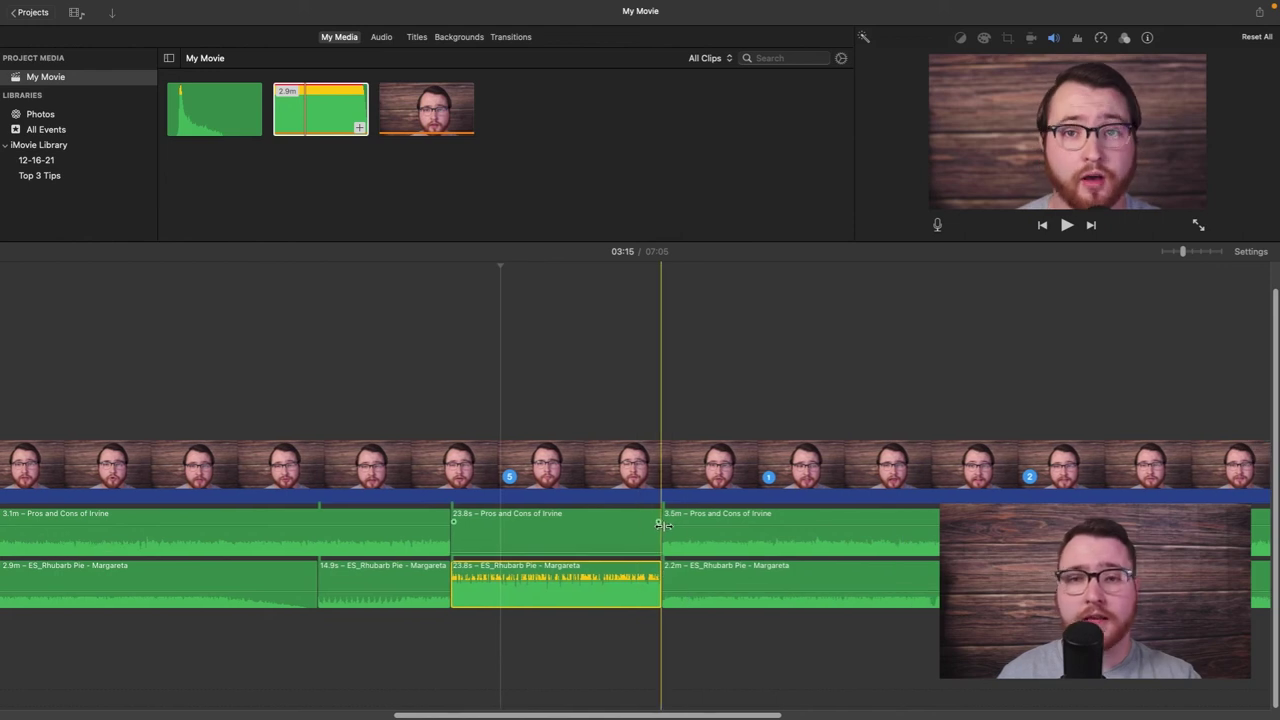
scroll(663, 524, right, 7)
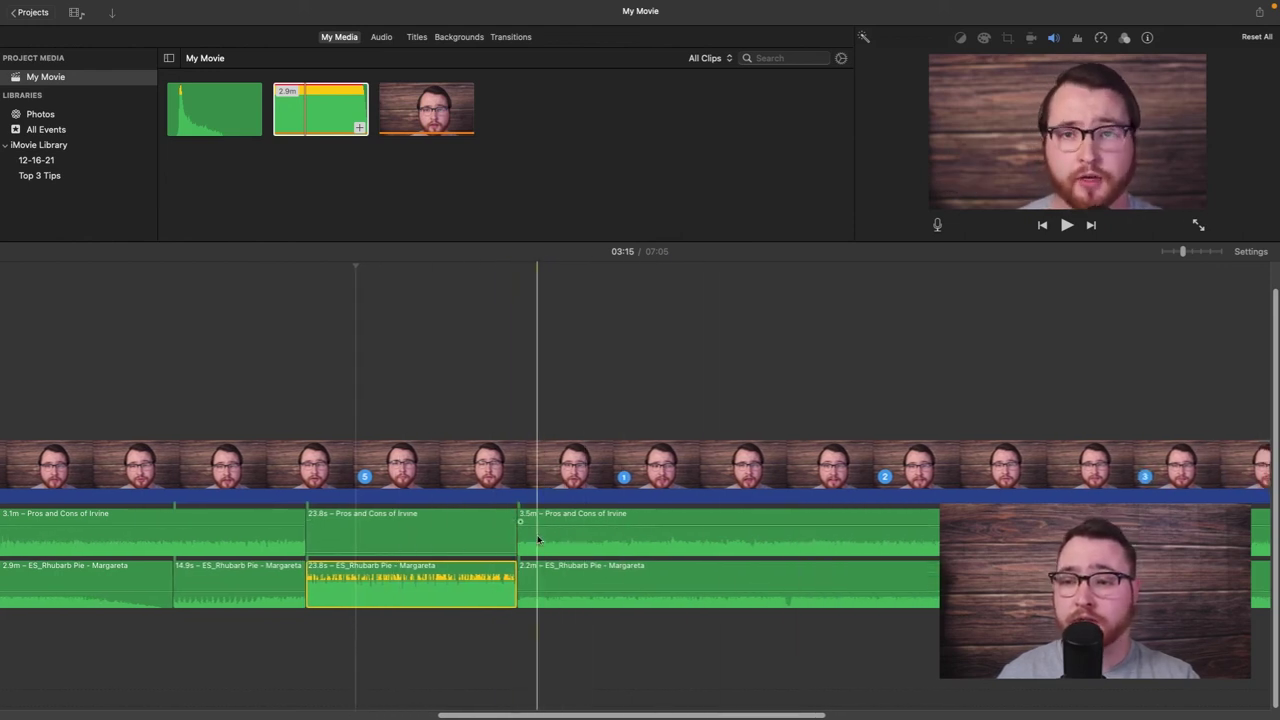
click(607, 547)
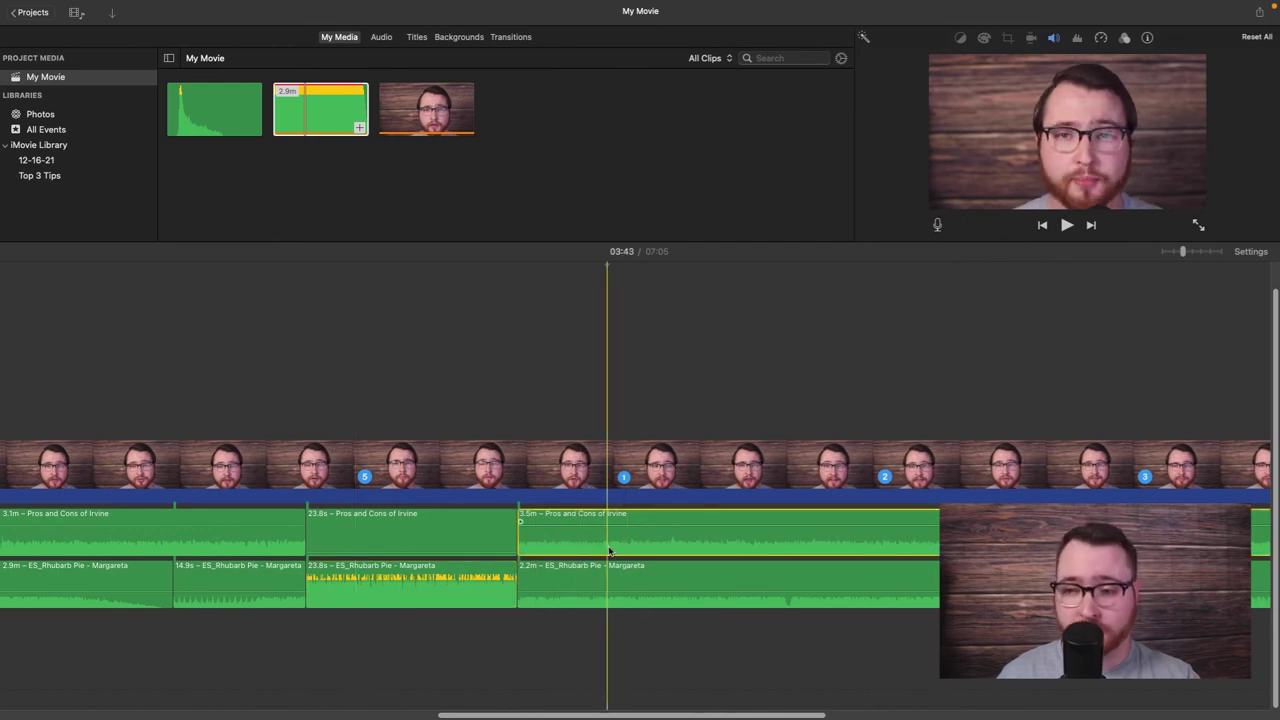
key(super+b)
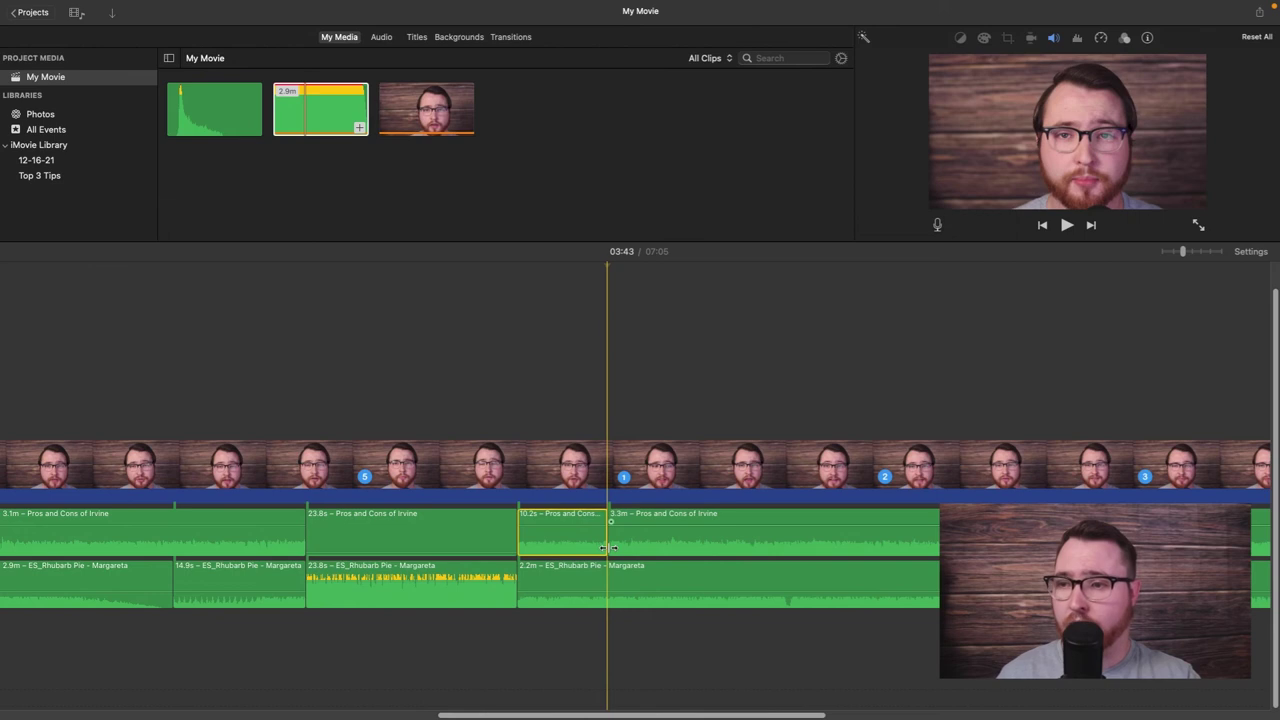
Split the main video clip at 03:48 and undo the split
click(652, 452)
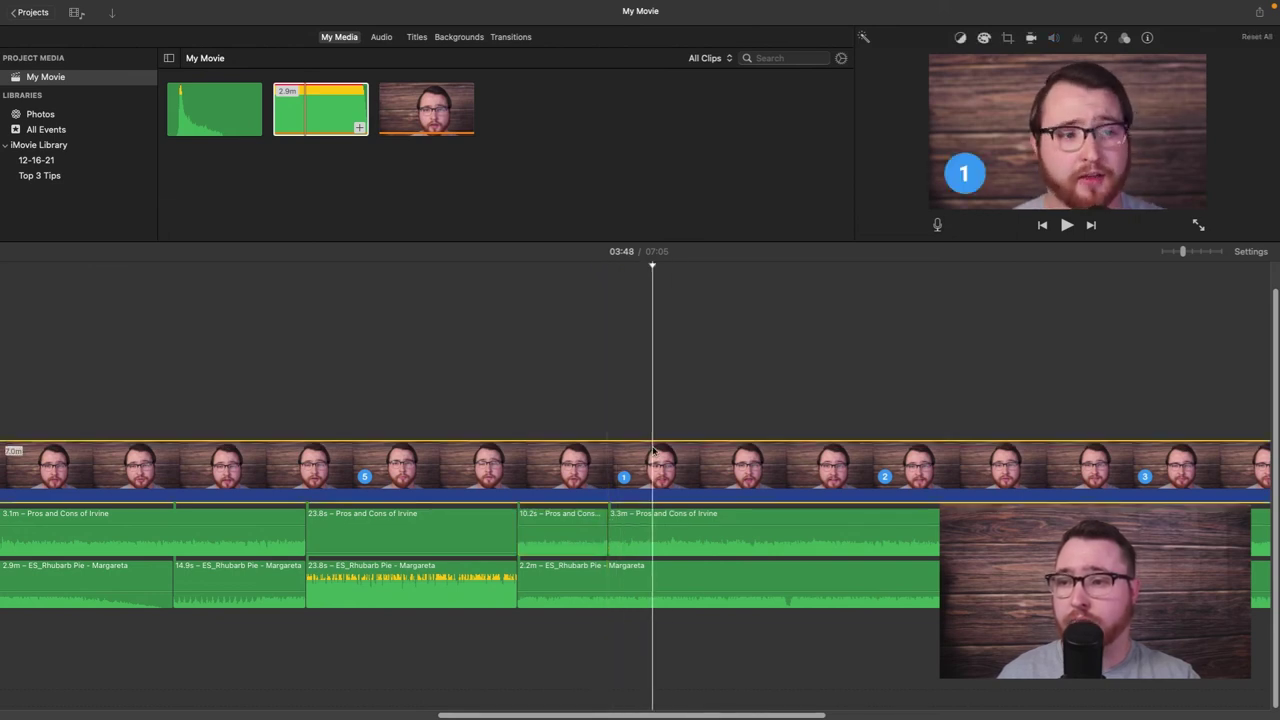
key(super+b)
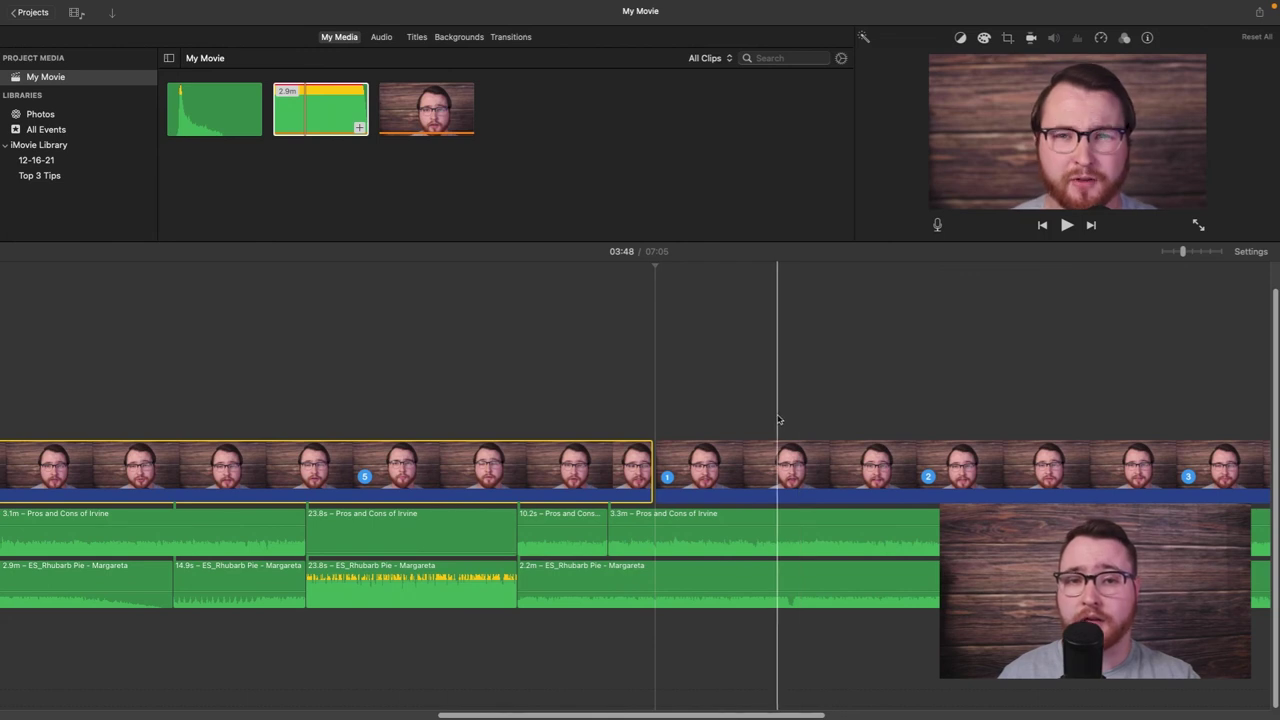
key(Delete)
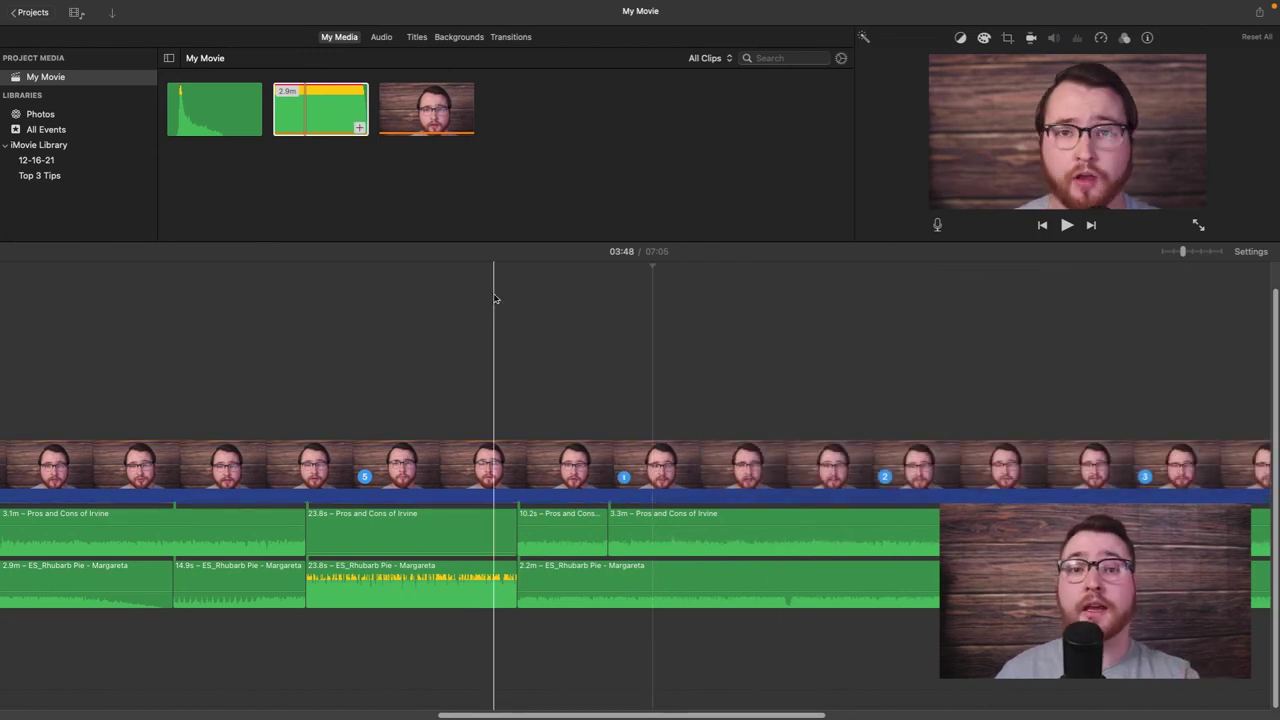
Add the ES_Suction Pop sound effect beneath the music track at about 03:40
drag(180, 108, 582, 632)
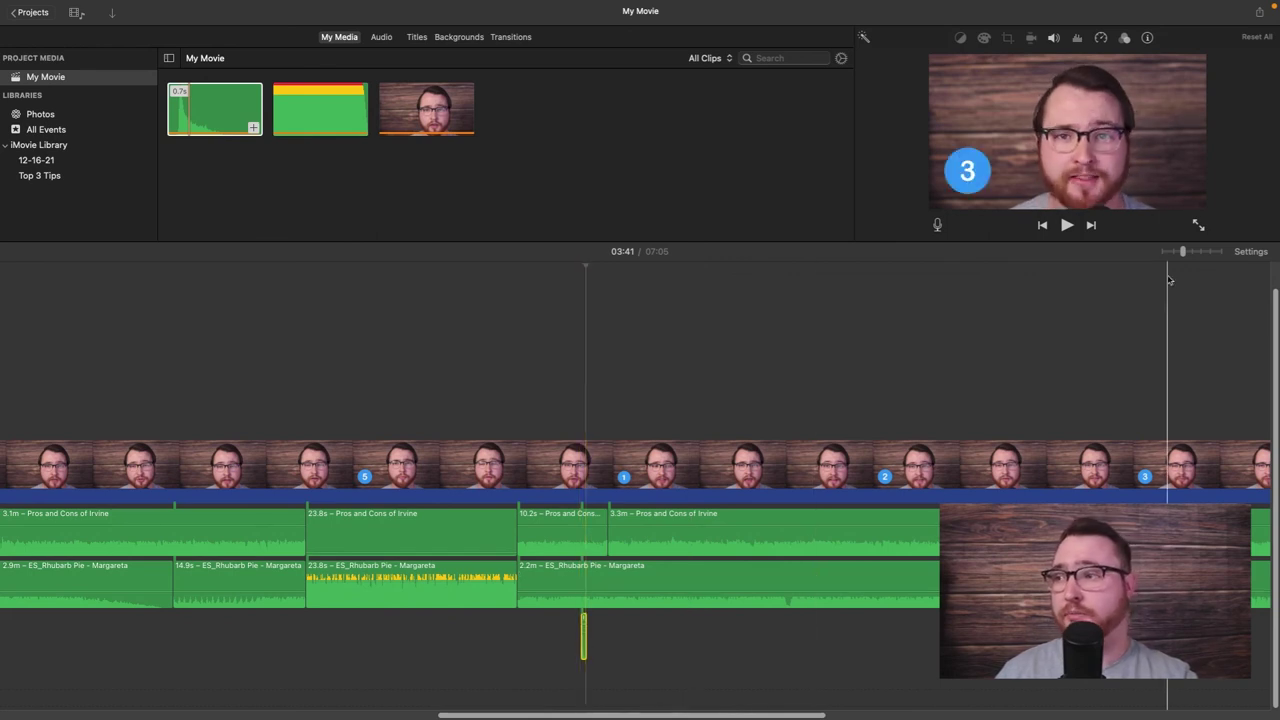
drag(1183, 252, 1220, 252)
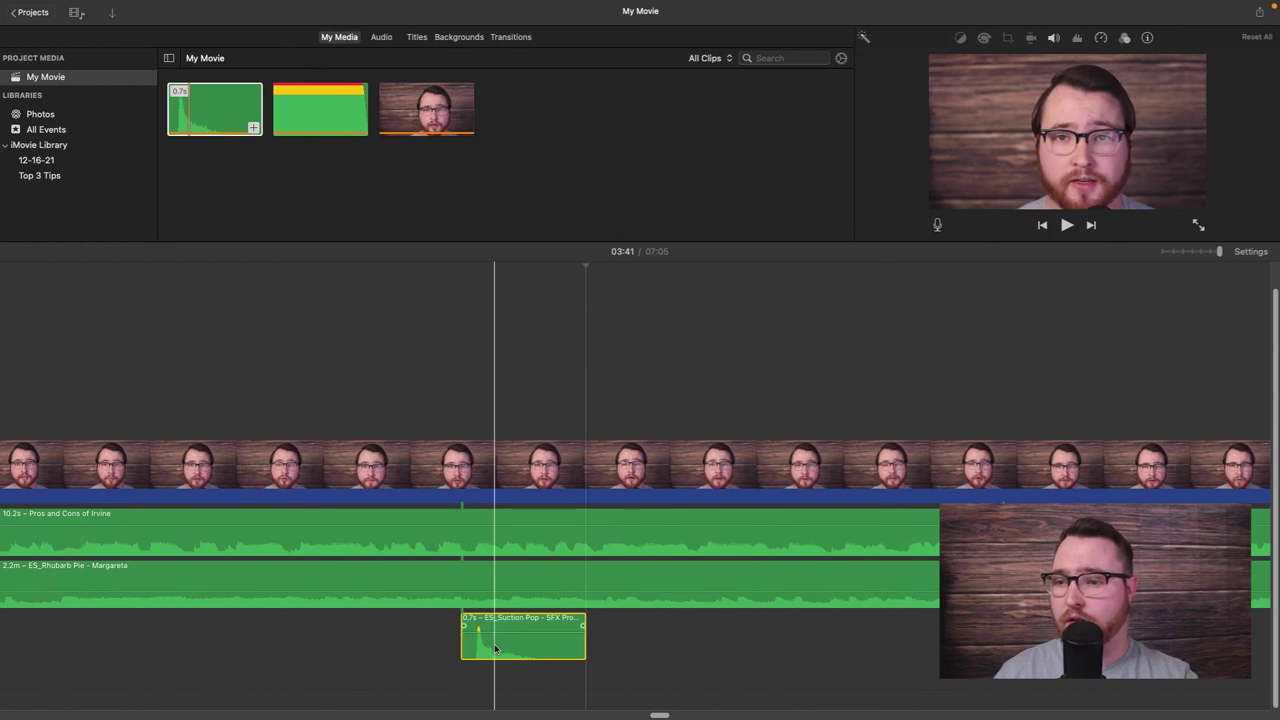
Show the volume controls for the ES_Suction Pop sound effect and lower its volume to 50%
click(497, 545)
click(506, 582)
click(504, 640)
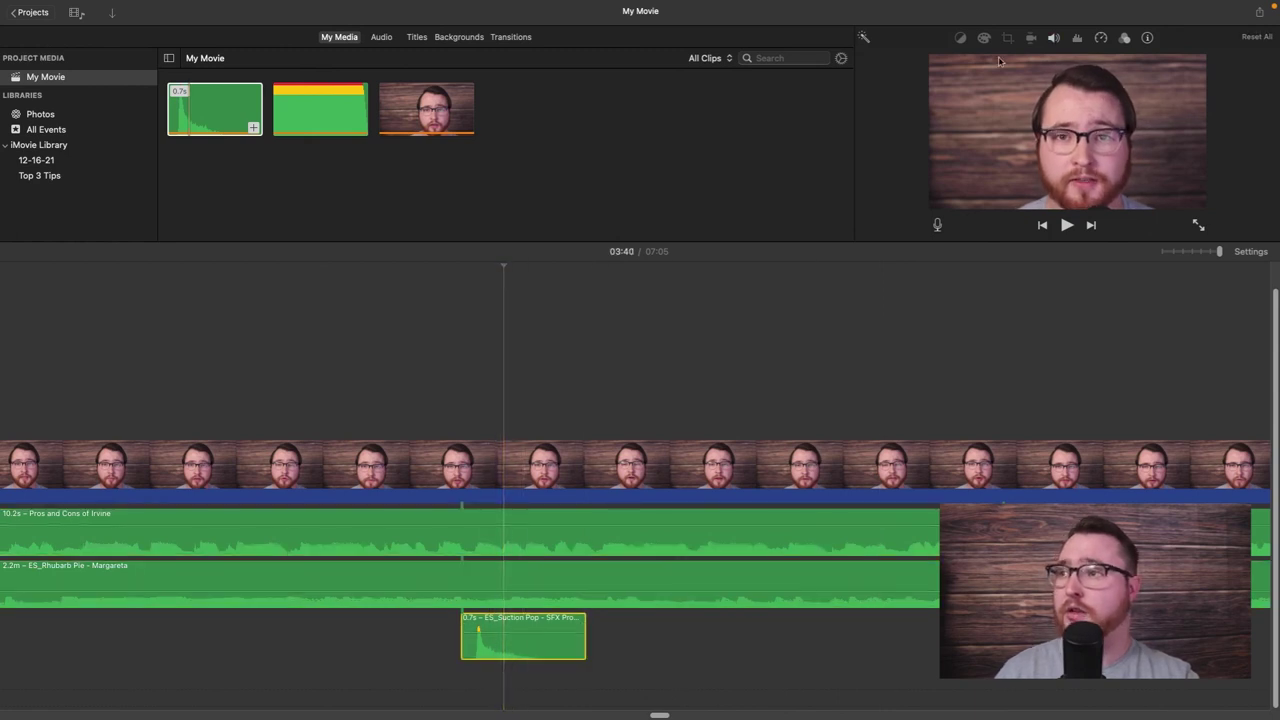
click(1054, 39)
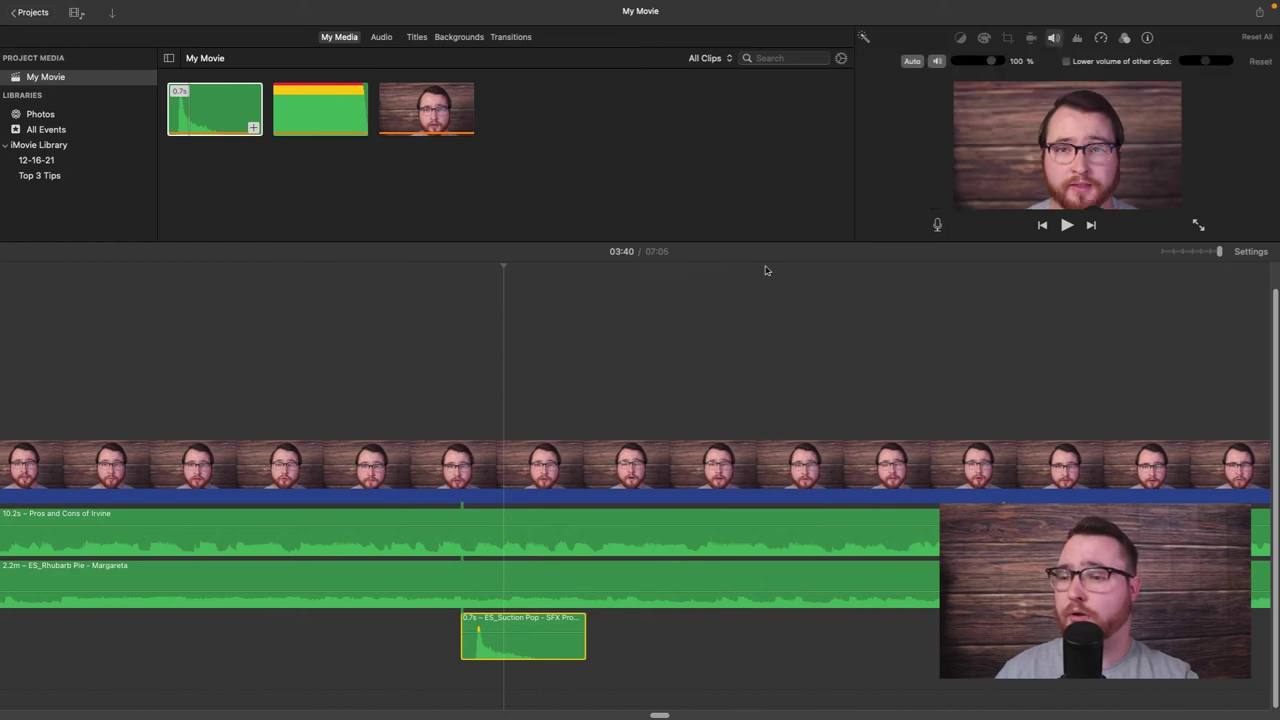
drag(514, 622, 508, 645)
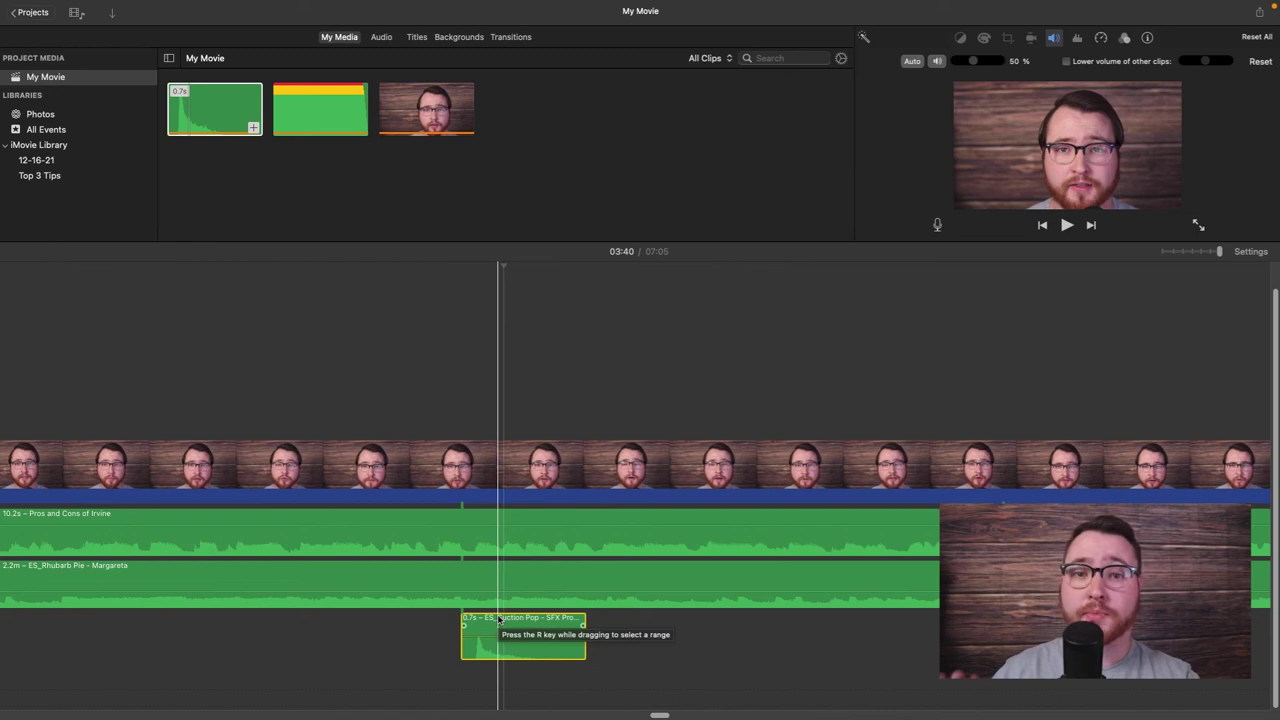